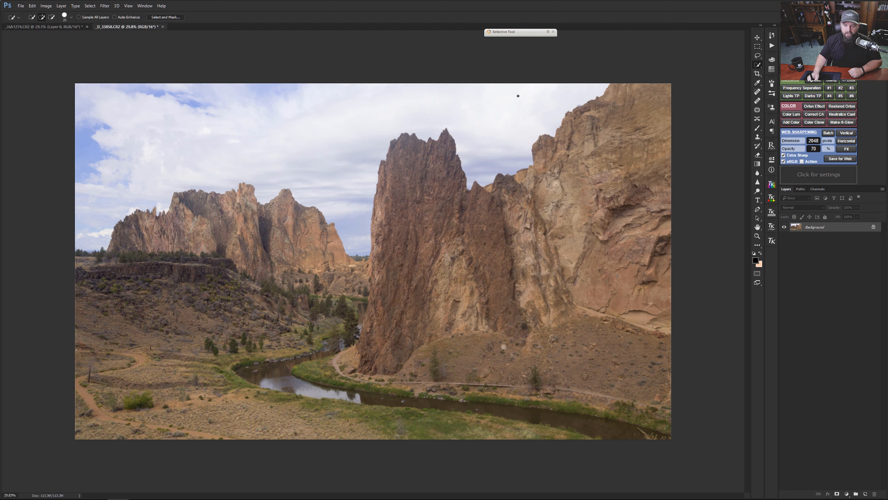
# Step: Select the whole sky above the cliffs with the Quick Selection tool
pyautogui.moveTo(538, 92)
pyautogui.mouseDown()
pyautogui.moveTo(517, 103)
pyautogui.moveTo(480, 100)
pyautogui.mouseUp()
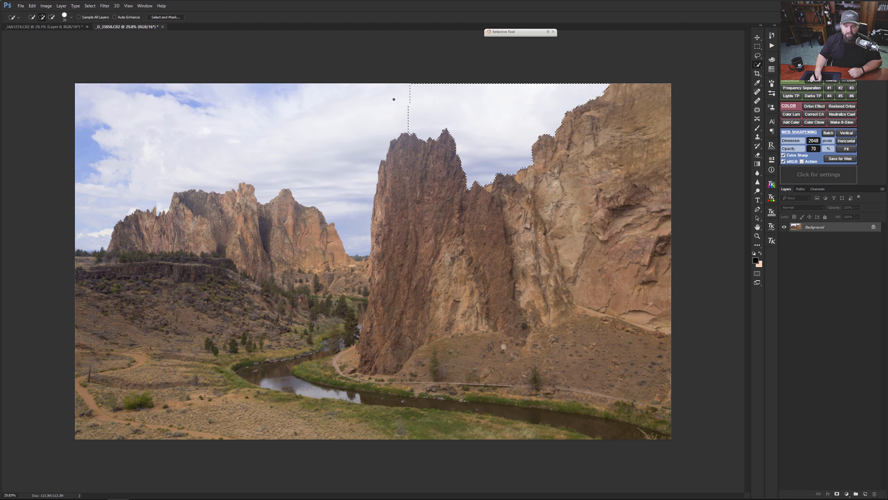
pyautogui.moveTo(394, 100); pyautogui.dragTo(295, 104)
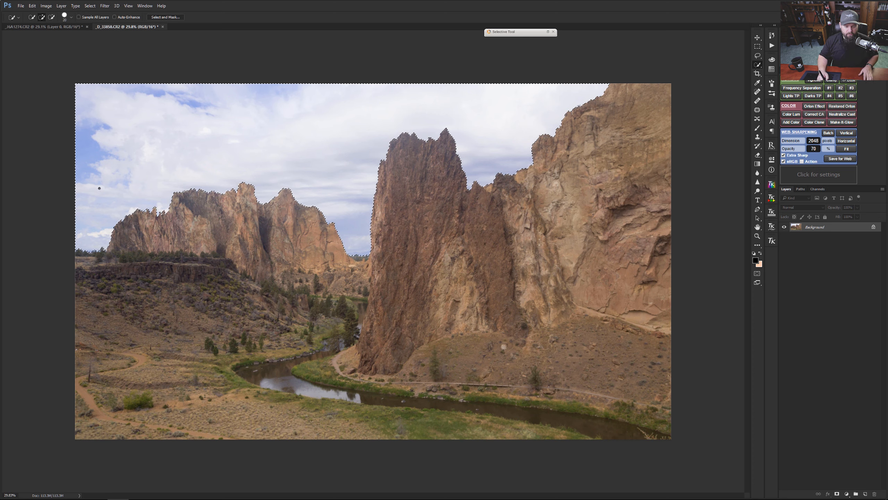
# Step: Inspect the selection edge up close along the distant ridge, the central rock spire and the large cliff
pyautogui.moveTo(112, 224); pyautogui.dragTo(149, 221)
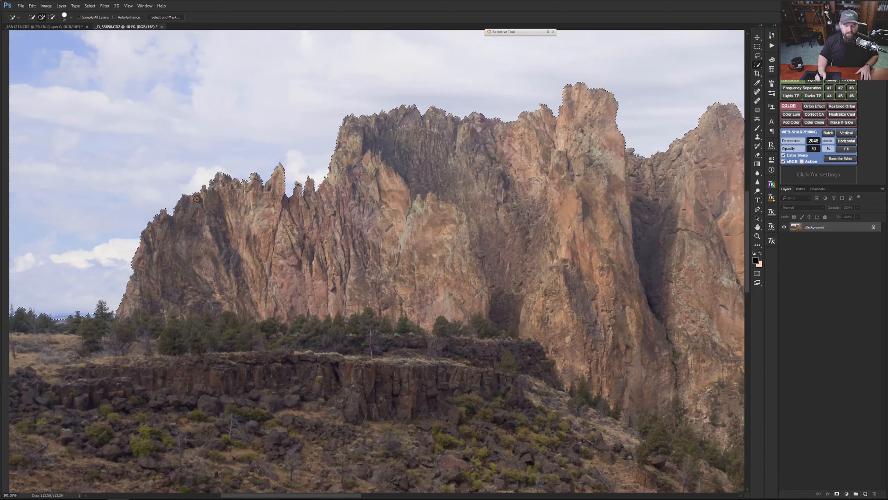
pyautogui.moveTo(565, 153); pyautogui.dragTo(238, 176)
pyautogui.moveTo(520, 254); pyautogui.dragTo(271, 199)
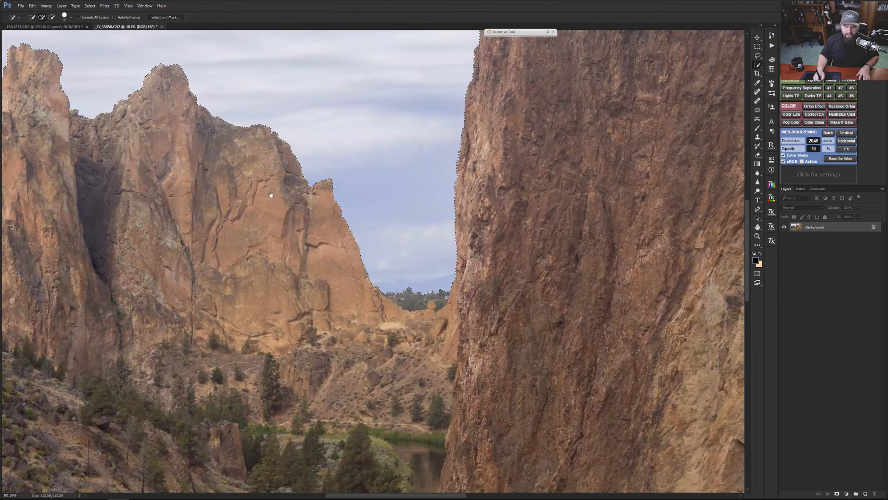
pyautogui.moveTo(501, 171); pyautogui.dragTo(254, 373)
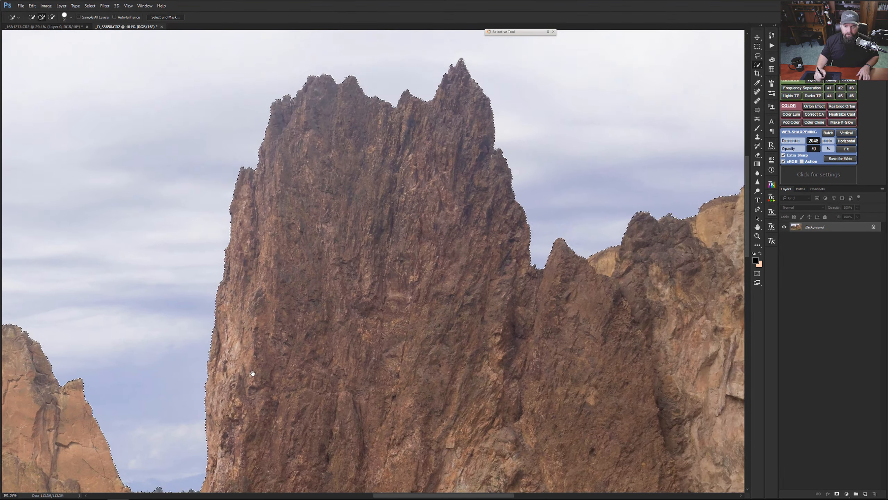
pyautogui.moveTo(409, 238); pyautogui.dragTo(301, 233)
pyautogui.moveTo(585, 203); pyautogui.dragTo(355, 267)
pyautogui.moveTo(484, 172); pyautogui.dragTo(337, 268)
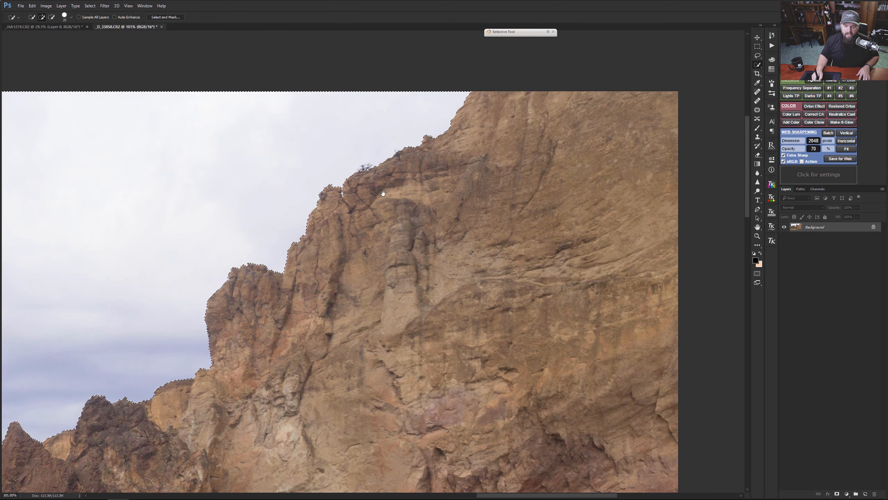
pyautogui.moveTo(249, 257); pyautogui.dragTo(628, 153)
pyautogui.moveTo(82, 267); pyautogui.dragTo(464, 154)
pyautogui.moveTo(250, 221)
pyautogui.mouseDown()
pyautogui.moveTo(461, 183)
pyautogui.moveTo(418, 193)
pyautogui.mouseUp()
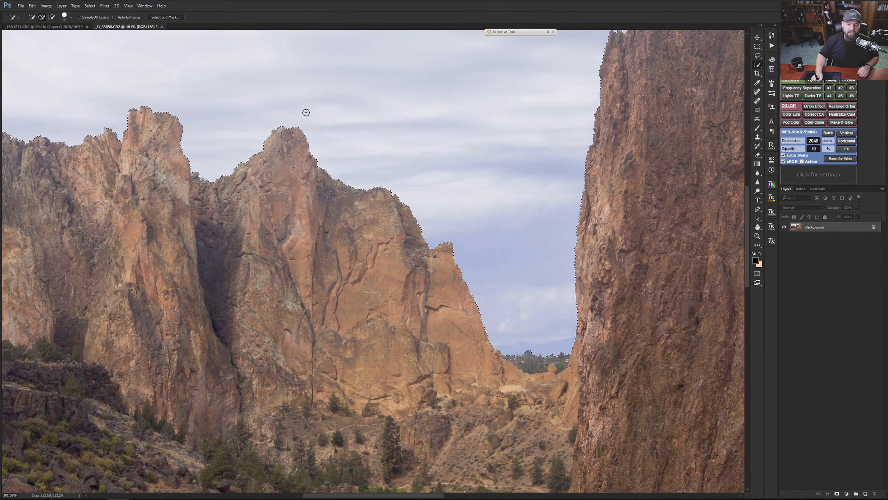
# Step: Open the sky selection in Select and Mask and compare the preview modes, finishing on Overlay
pyautogui.click(172, 17)
pyautogui.hotkey('ctrl', '0')
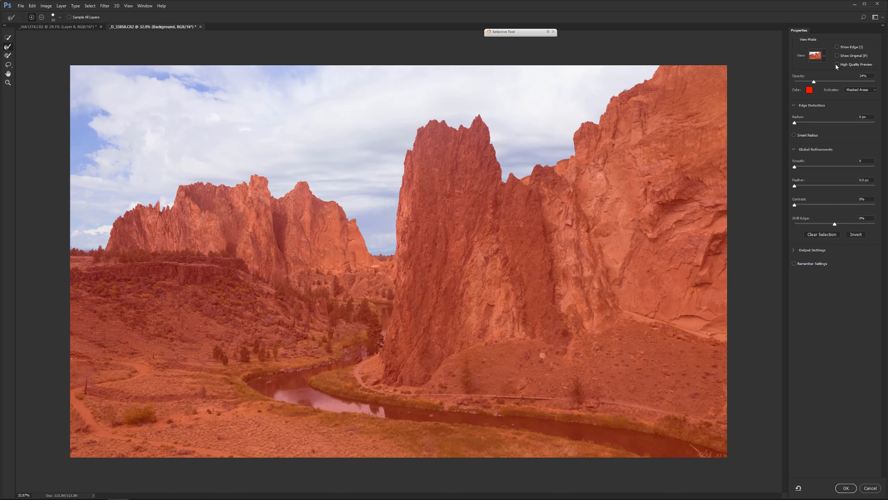
pyautogui.click(825, 55)
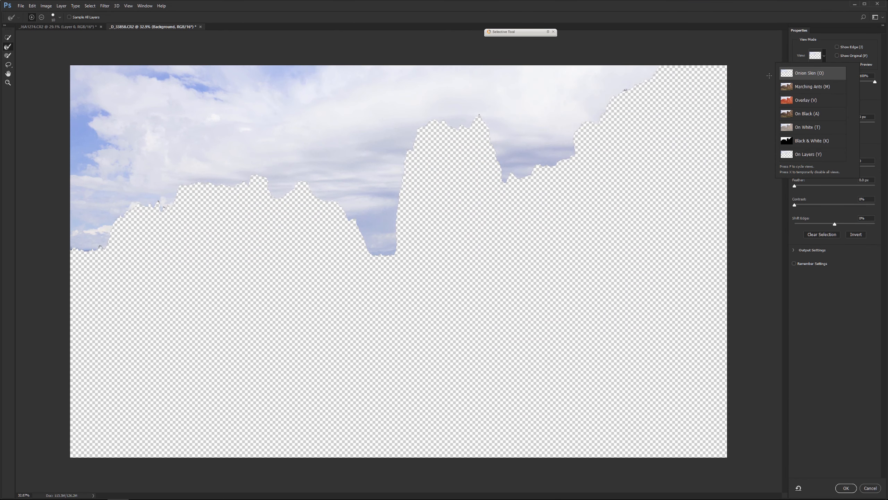
pyautogui.click(812, 141)
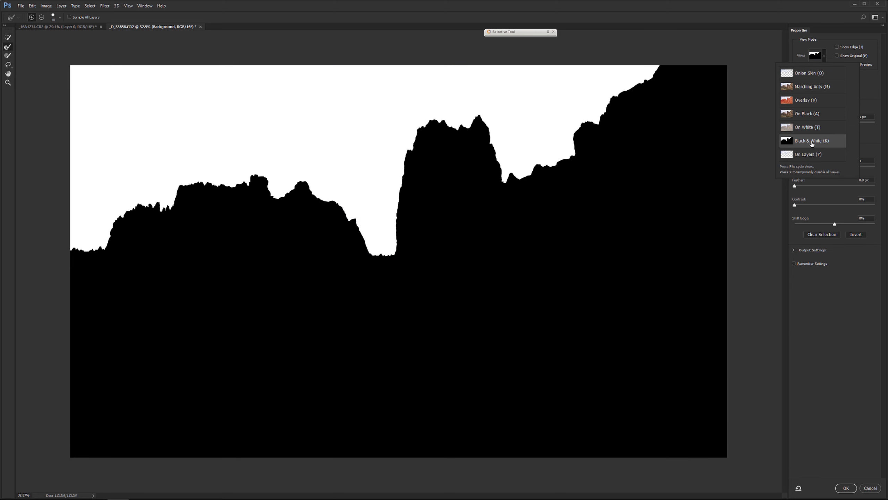
pyautogui.click(809, 114)
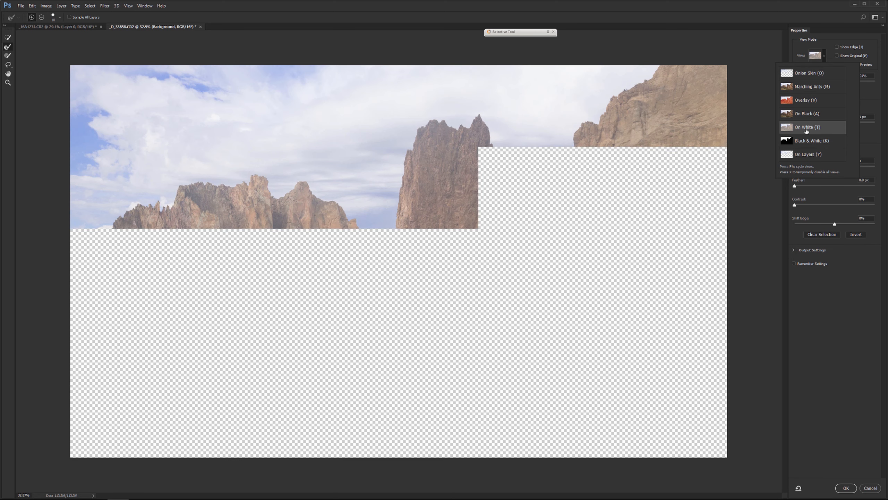
pyautogui.click(806, 100)
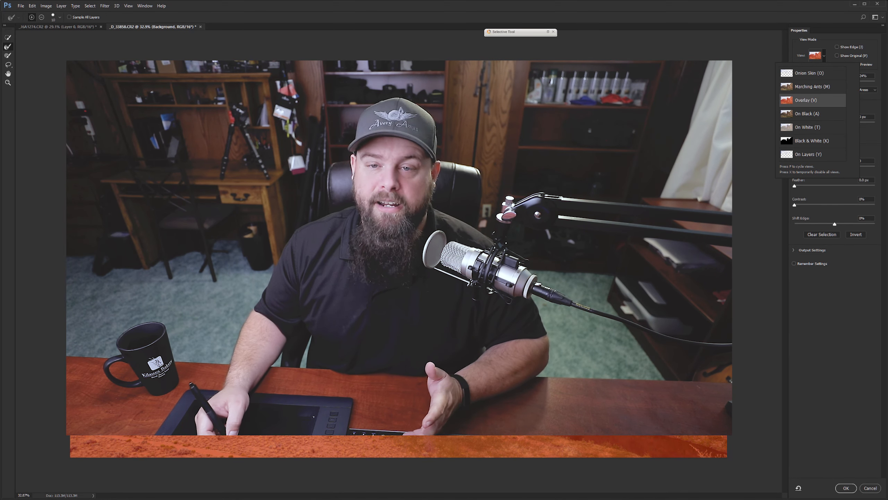
# Step: Refine the selection around the small trees at the photo's left edge with an enlarged Refine Edge Brush
pyautogui.click(27, 31)
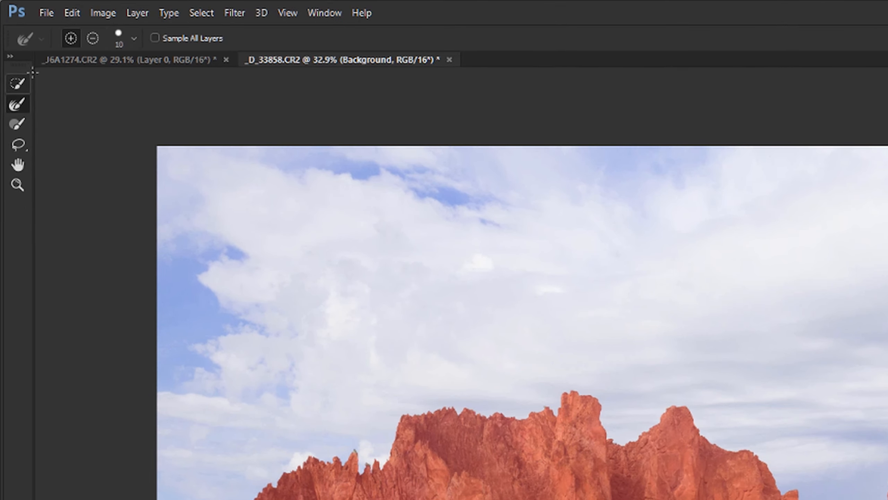
pyautogui.click(15, 83)
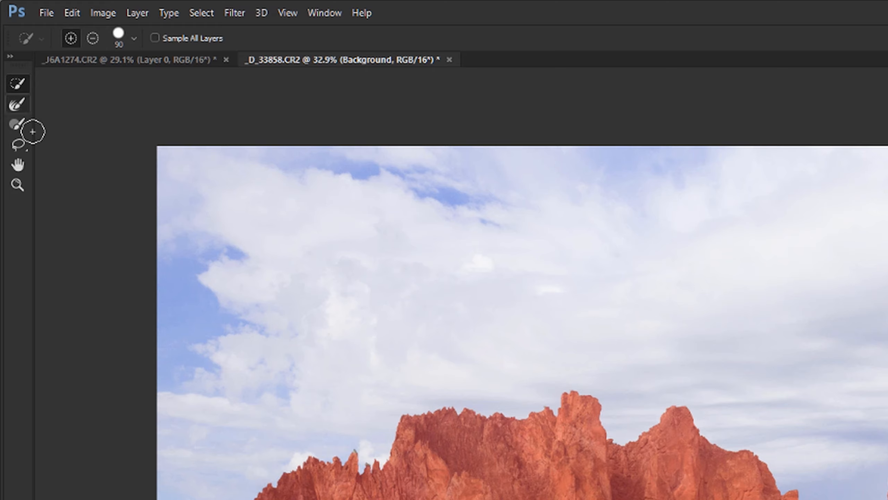
pyautogui.click(18, 106)
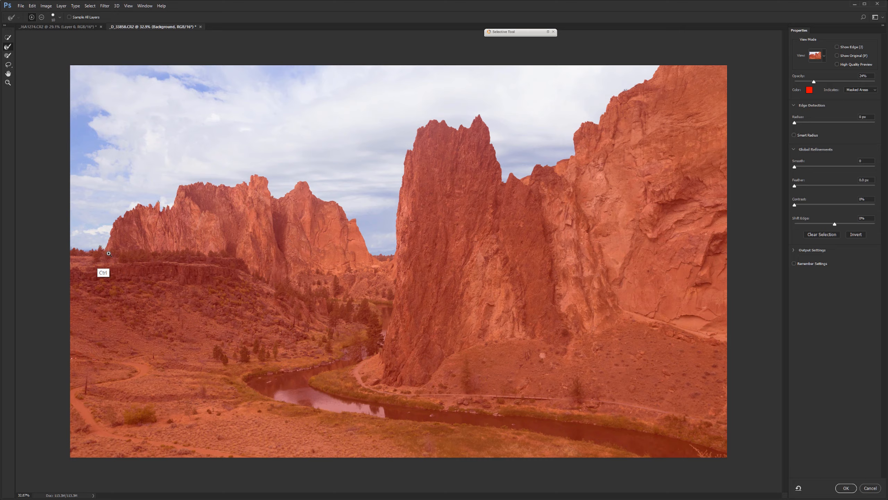
pyautogui.moveTo(105, 253); pyautogui.dragTo(318, 280)
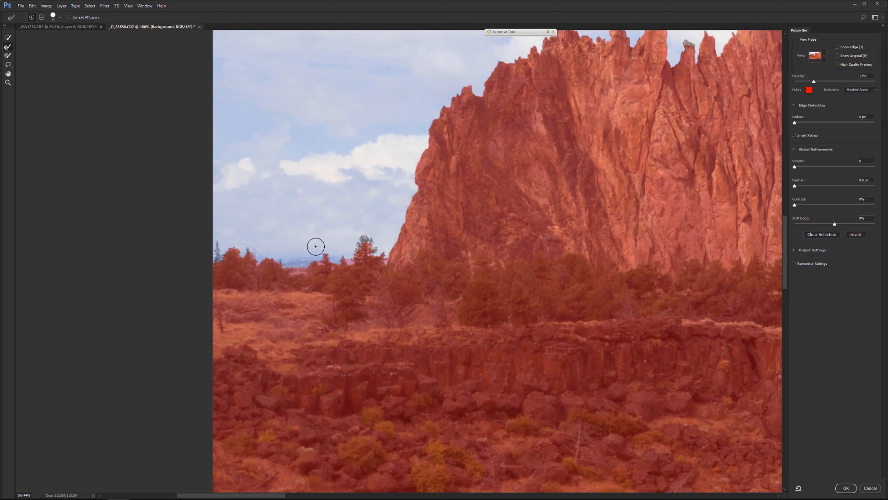
pyautogui.press(']')
pyautogui.press(']')
pyautogui.press(']')
pyautogui.press(']')
pyautogui.press(']')
pyautogui.press(']')
pyautogui.press('[')
pyautogui.press('[')
pyautogui.press('[')
pyautogui.press('[')
pyautogui.press('[')
pyautogui.hotkey('ctrl', 'z')
pyautogui.press('ctrl')
# Step: Brush over the leftover rock tips and gaps along the distant ridge's skyline to refine the selection edge
pyautogui.moveTo(446, 262); pyautogui.dragTo(302, 355)
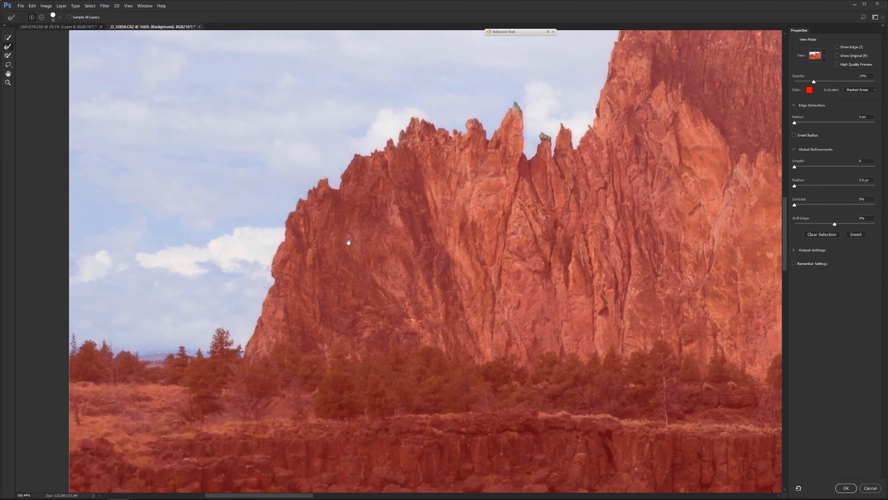
pyautogui.moveTo(348, 242); pyautogui.dragTo(203, 303)
pyautogui.moveTo(354, 184); pyautogui.dragTo(373, 191)
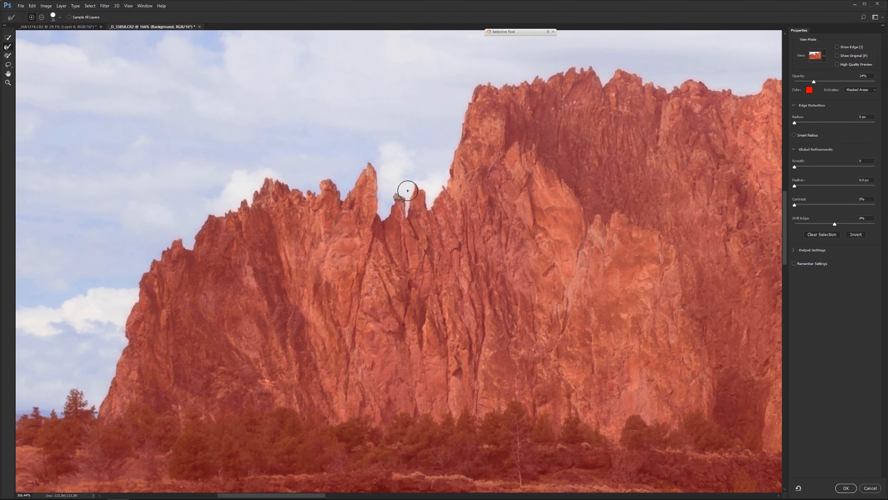
pyautogui.moveTo(458, 171); pyautogui.dragTo(294, 243)
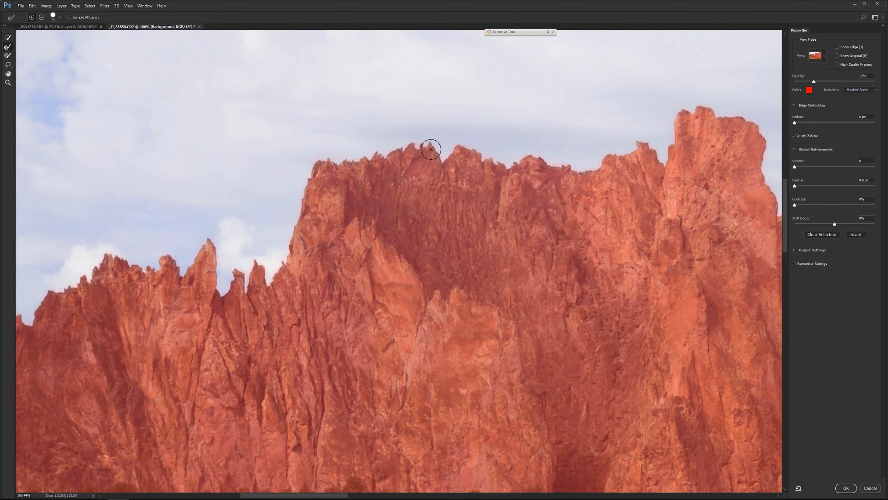
pyautogui.moveTo(502, 202); pyautogui.dragTo(274, 229)
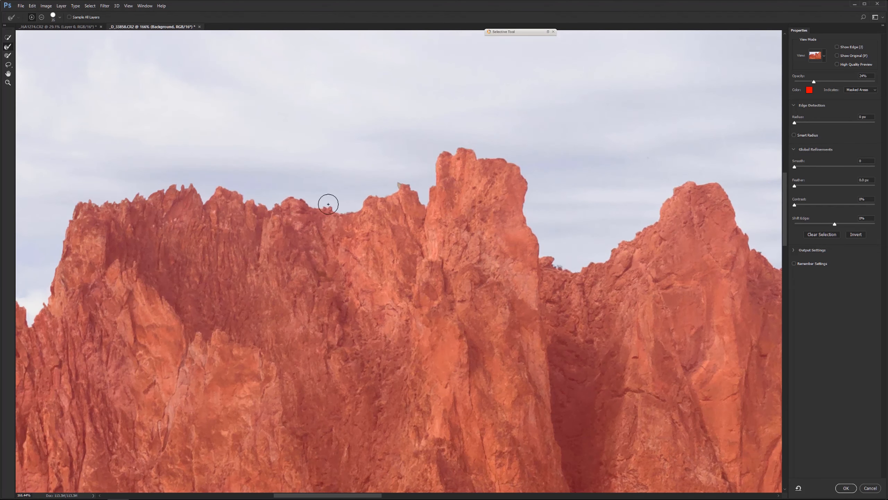
pyautogui.moveTo(458, 265); pyautogui.dragTo(320, 261)
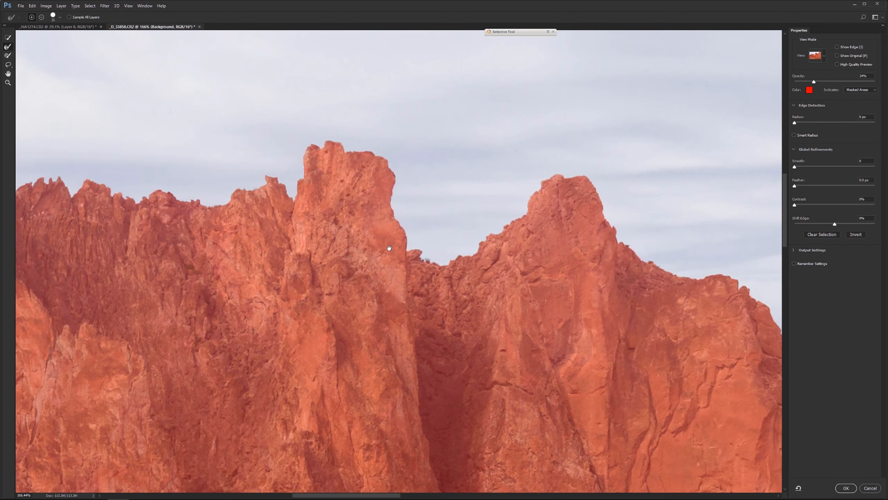
pyautogui.moveTo(497, 265); pyautogui.dragTo(348, 250)
pyautogui.moveTo(494, 296); pyautogui.dragTo(360, 245)
pyautogui.moveTo(473, 322); pyautogui.dragTo(264, 213)
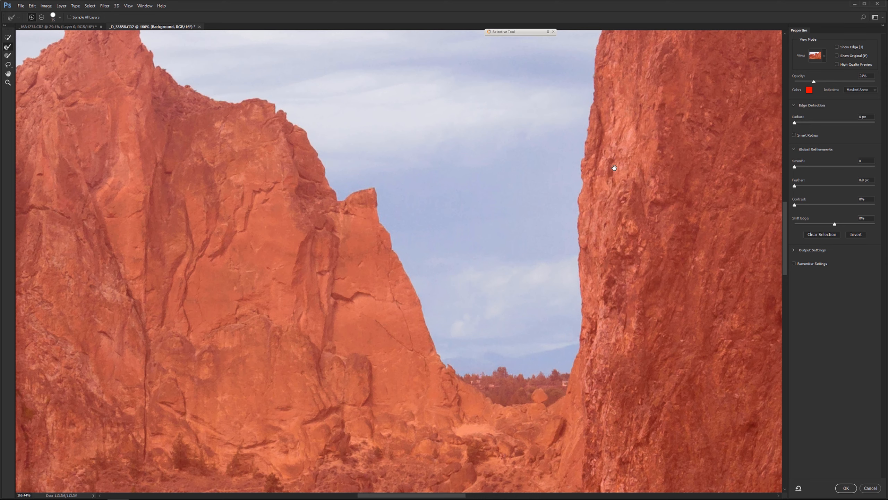
# Step: Refine the selection edge around the central rock spire's outline, including its pointed tip
pyautogui.moveTo(614, 168); pyautogui.dragTo(361, 291)
pyautogui.moveTo(446, 99)
pyautogui.mouseDown()
pyautogui.moveTo(440, 136)
pyautogui.moveTo(349, 353)
pyautogui.mouseUp()
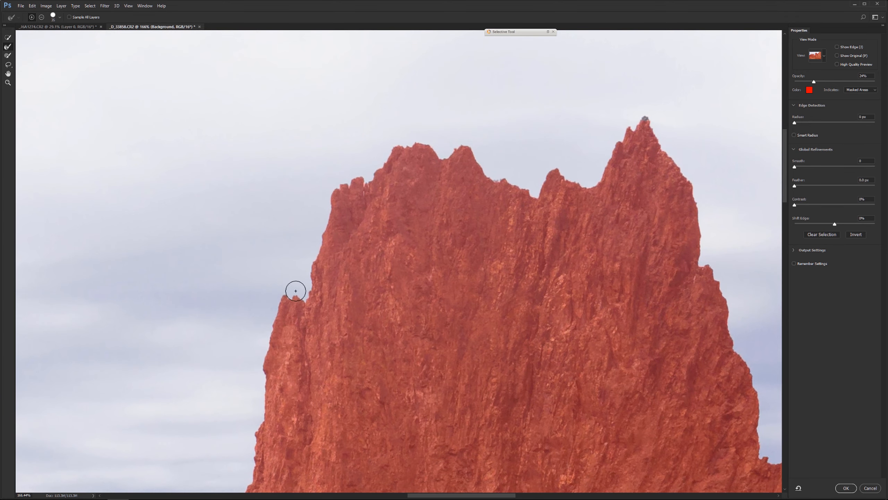
pyautogui.moveTo(506, 224); pyautogui.dragTo(380, 294)
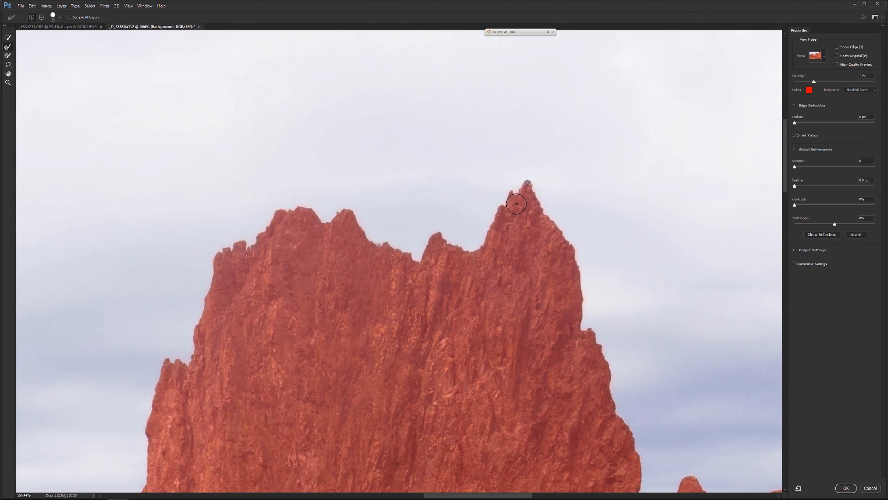
pyautogui.moveTo(422, 341); pyautogui.dragTo(285, 255)
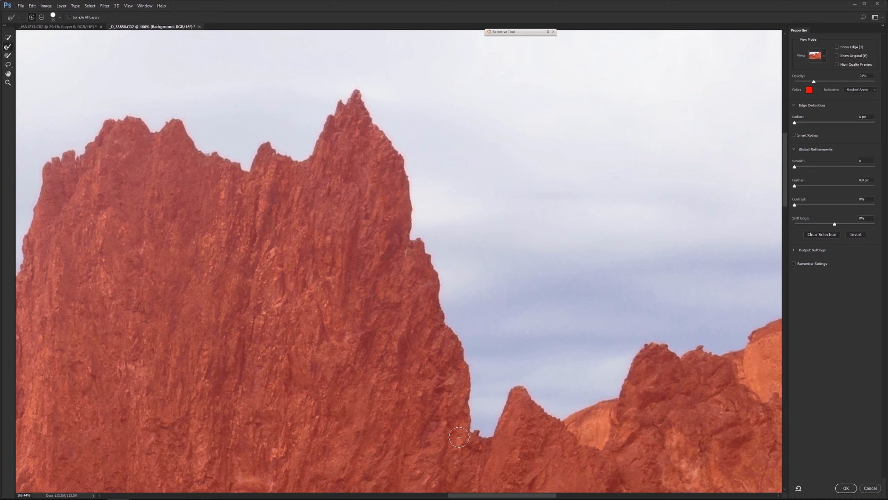
# Step: Refine the edge along the large right-hand cliff and its skyline shrub, and accept the refined selection
pyautogui.moveTo(459, 437); pyautogui.dragTo(165, 326)
pyautogui.moveTo(462, 290); pyautogui.dragTo(312, 348)
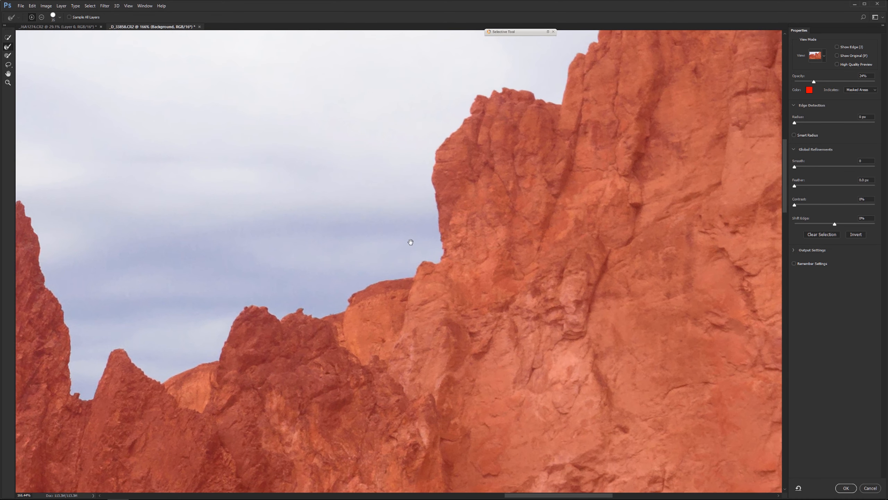
pyautogui.moveTo(562, 88); pyautogui.dragTo(388, 268)
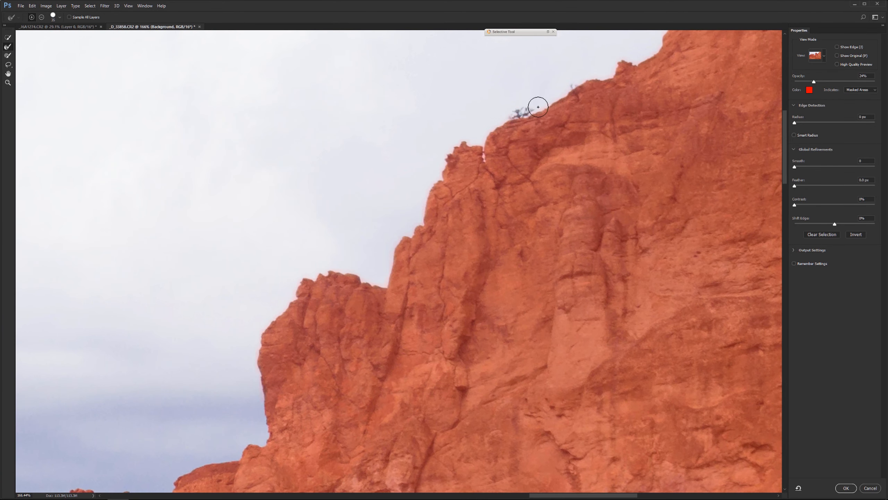
pyautogui.moveTo(590, 135); pyautogui.dragTo(344, 324)
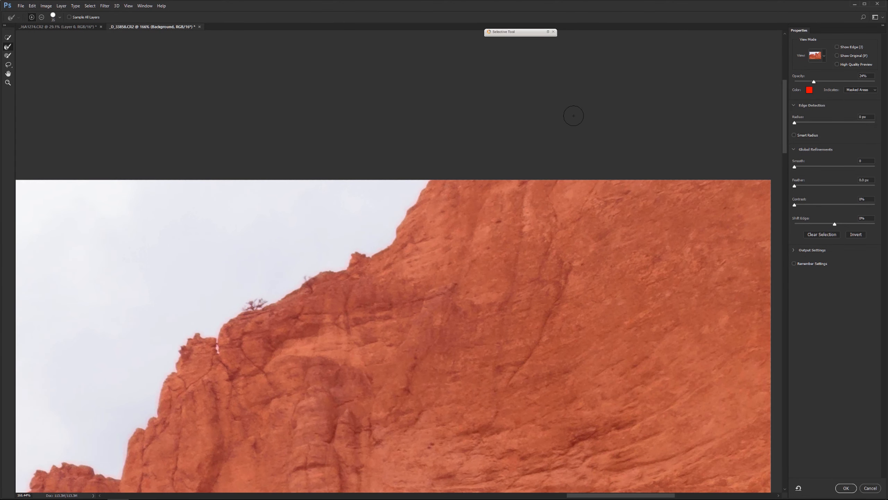
pyautogui.hotkey('ctrl', '0')
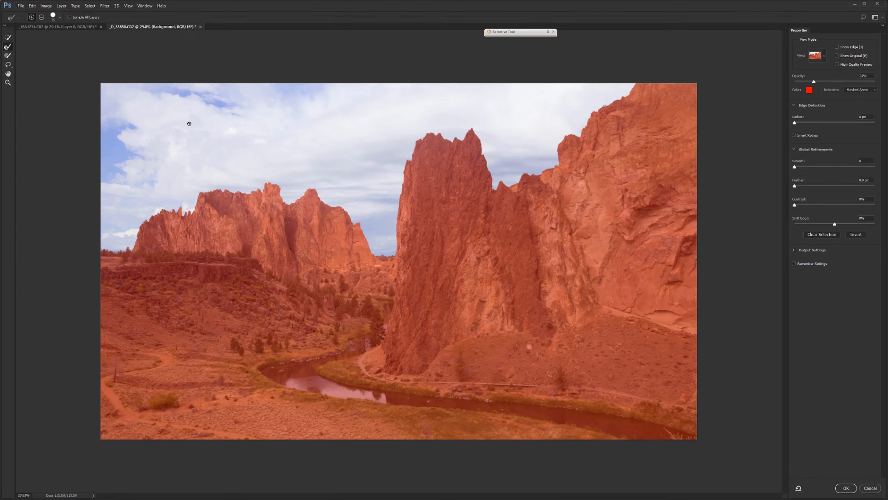
pyautogui.click(846, 487)
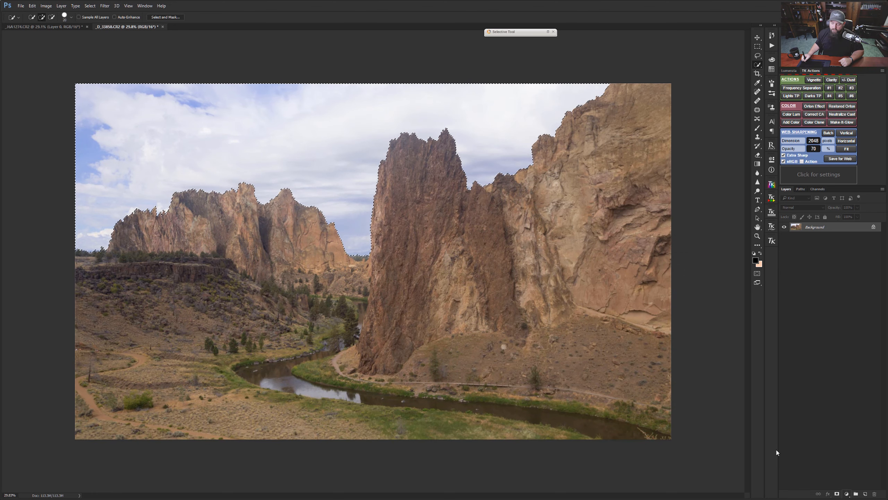
# Step: Add a Brightness/Contrast adjustment layer masked to the sky selection and view its mask on the canvas
pyautogui.click(848, 494)
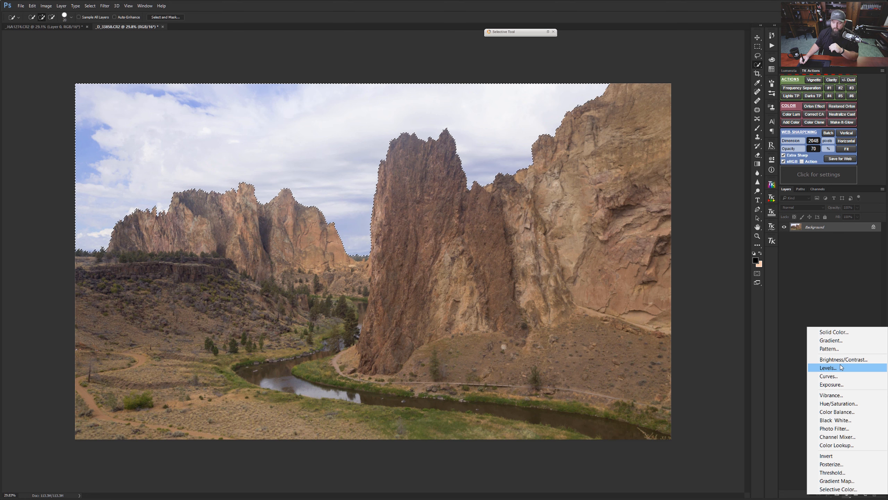
pyautogui.click(843, 361)
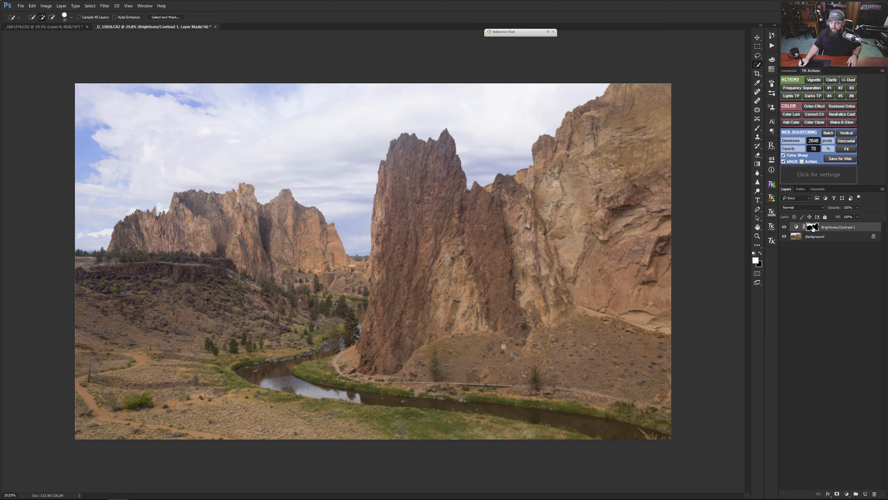
pyautogui.keyDown('alt'); pyautogui.click(812, 227); pyautogui.keyUp('alt')
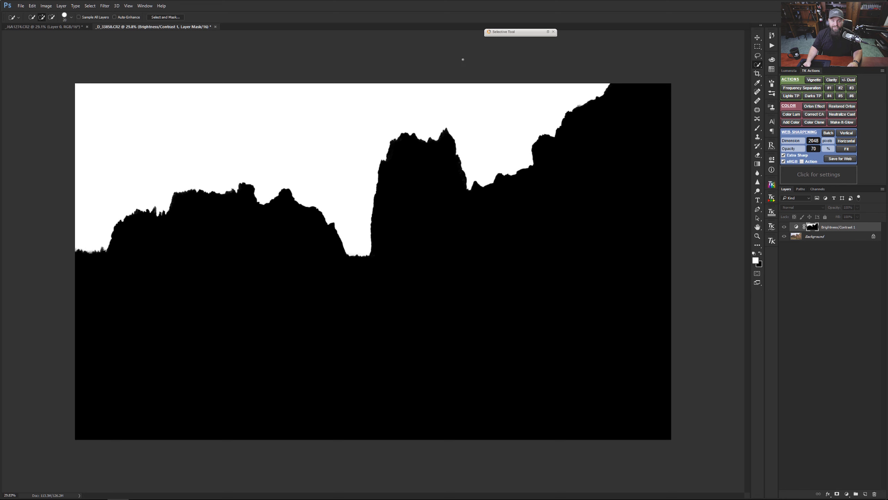
# Step: Set the sky adjustment's brightness to about -75 and contrast to 55, and reduce its layer opacity to 77%
pyautogui.doubleClick(796, 227)
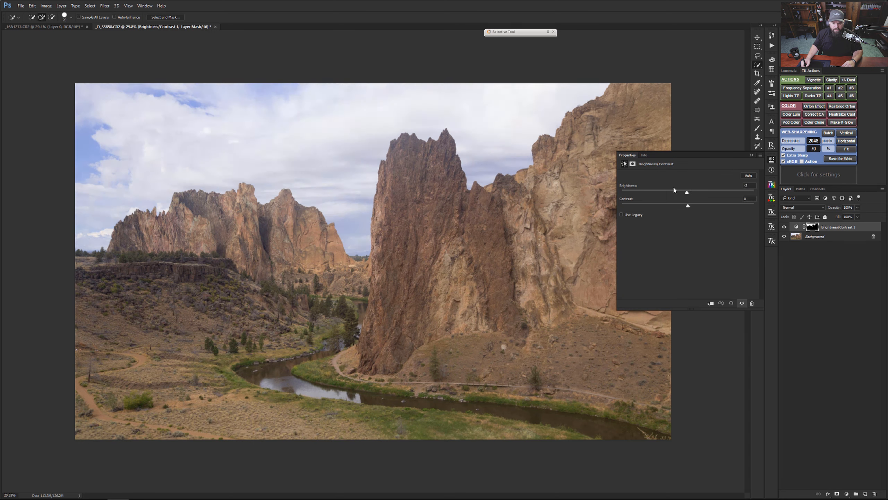
pyautogui.moveTo(686, 192); pyautogui.dragTo(654, 190)
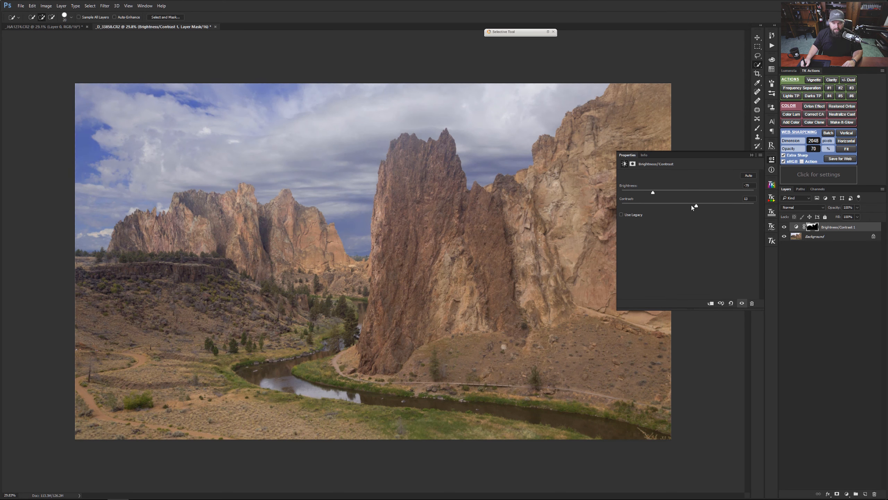
pyautogui.click(723, 204)
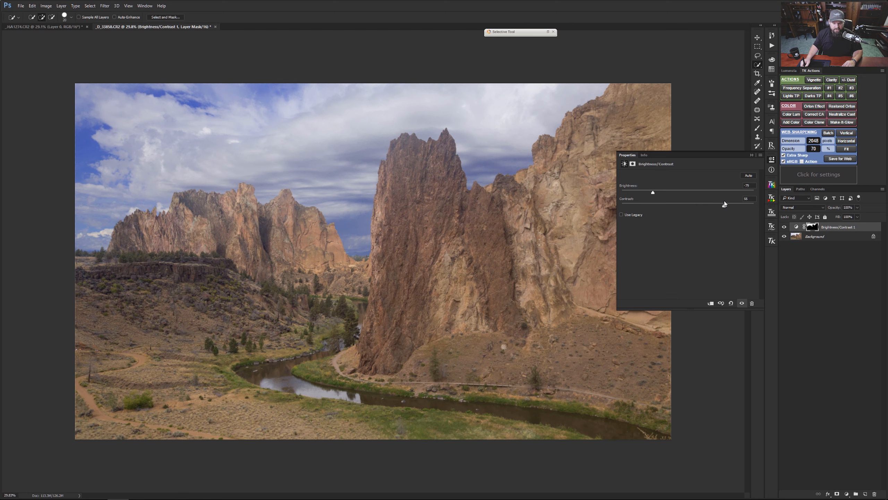
pyautogui.click(660, 193)
pyautogui.moveTo(655, 192); pyautogui.dragTo(658, 191)
pyautogui.click(751, 155)
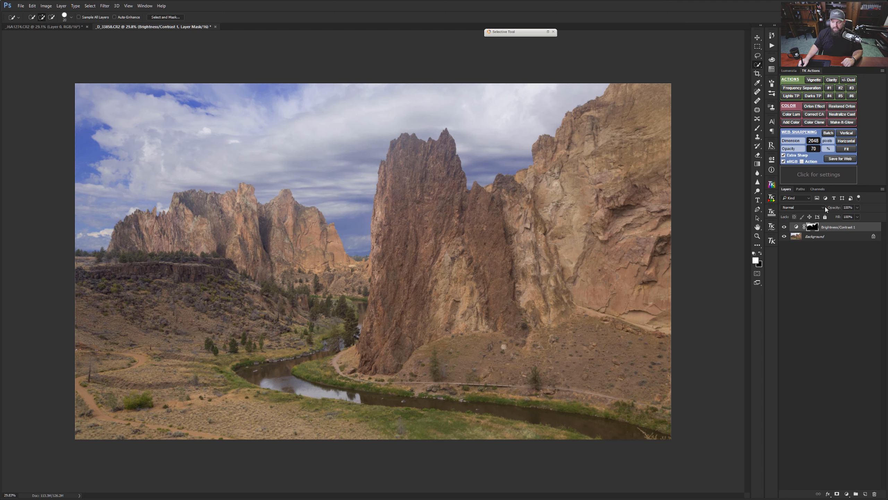
pyautogui.moveTo(826, 209); pyautogui.dragTo(826, 207)
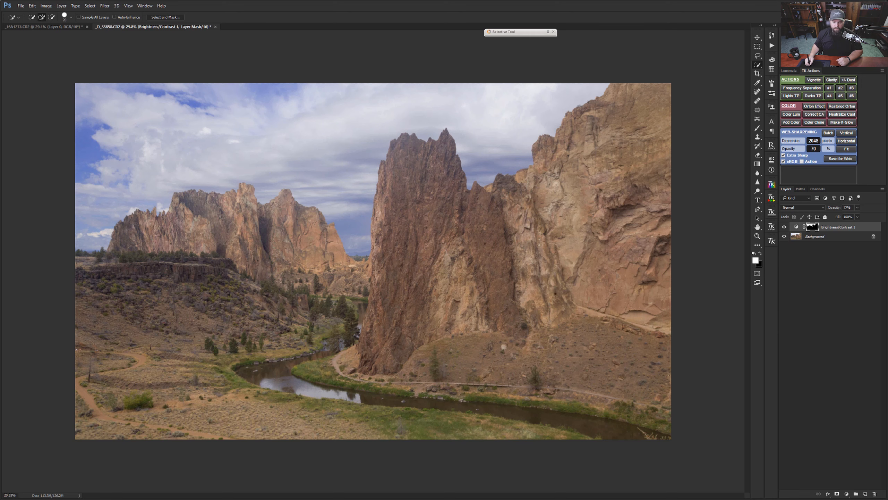
# Step: Add a Levels adjustment layer with the midtones at 0.63 and the white input level at 217
pyautogui.click(846, 494)
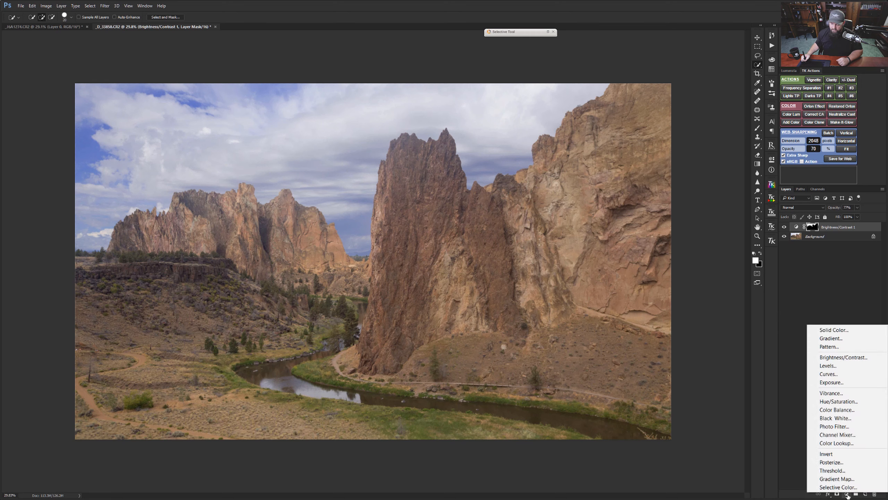
pyautogui.click(837, 366)
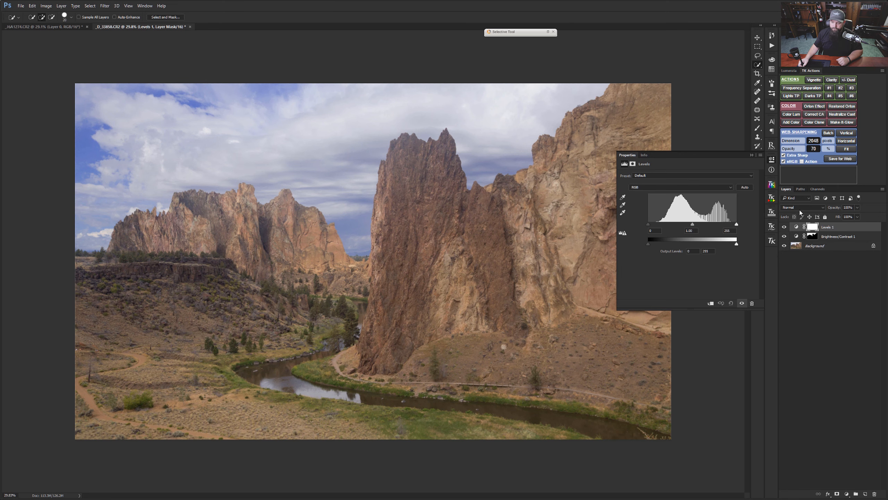
pyautogui.moveTo(685, 155); pyautogui.dragTo(753, 89)
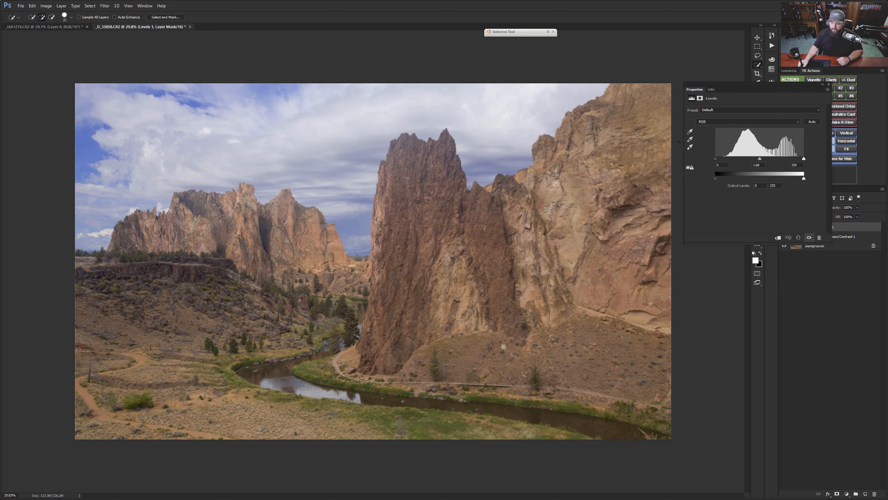
pyautogui.moveTo(760, 159); pyautogui.dragTo(797, 159)
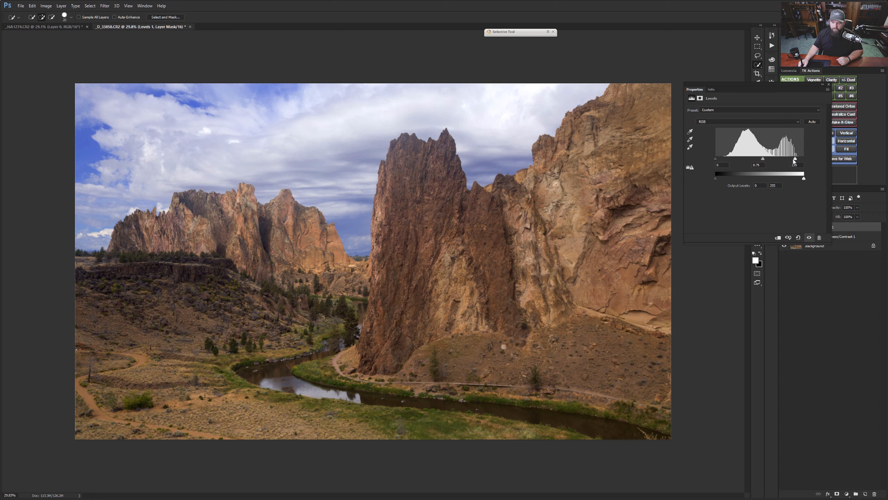
pyautogui.moveTo(797, 159); pyautogui.dragTo(793, 159)
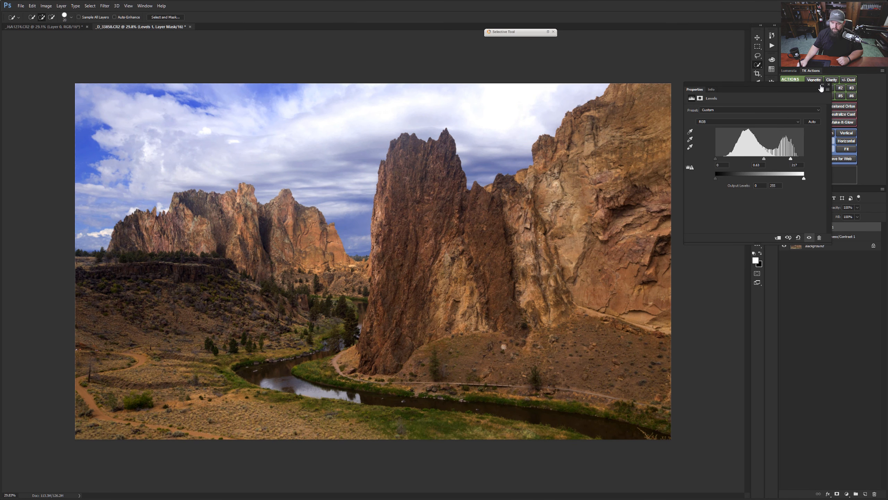
pyautogui.click(822, 87)
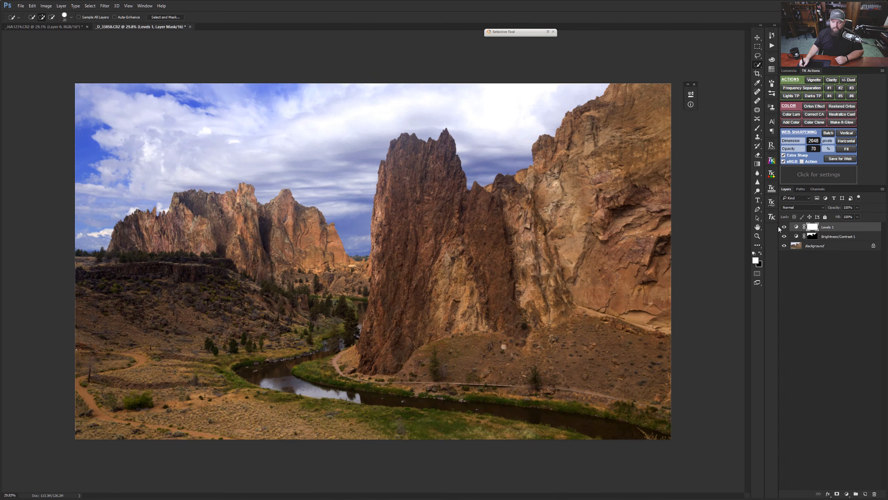
# Step: Compare the image with and without the Levels adjustment, and invert its mask to black
pyautogui.click(784, 226)
pyautogui.click(784, 227)
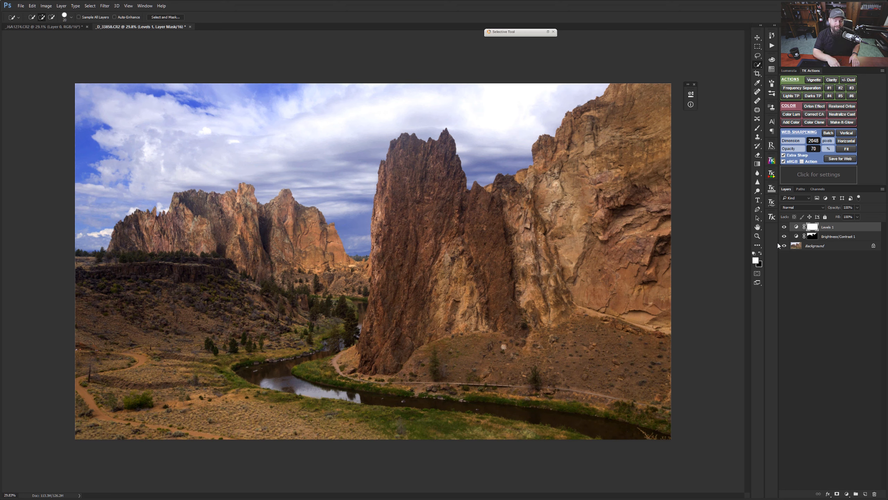
pyautogui.hotkey('ctrl', 'i')
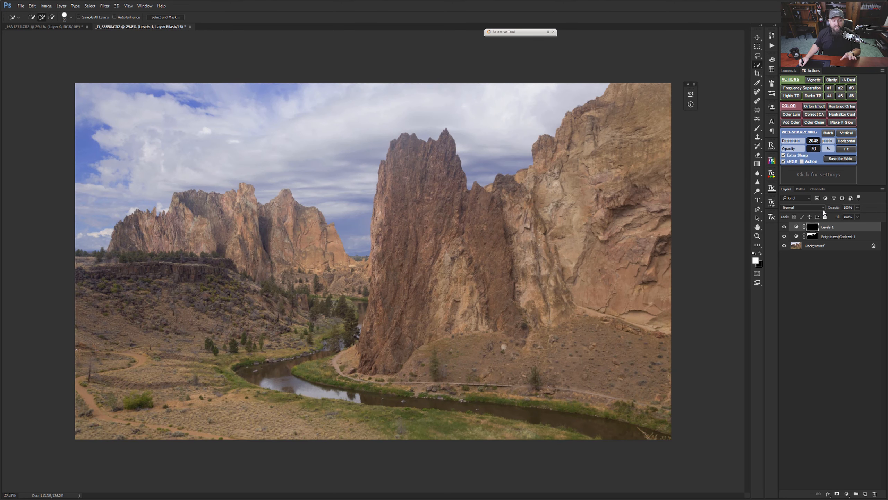
# Step: Load the Brightness/Contrast mask as a selection, invert it to cover the landscape, and deselect it
pyautogui.click(813, 236)
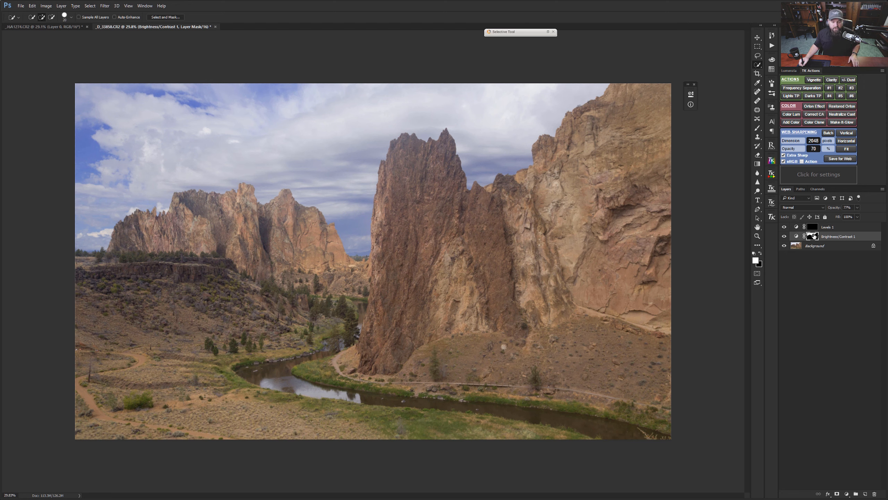
pyautogui.keyDown('ctrl'); pyautogui.click(812, 236); pyautogui.keyUp('ctrl')
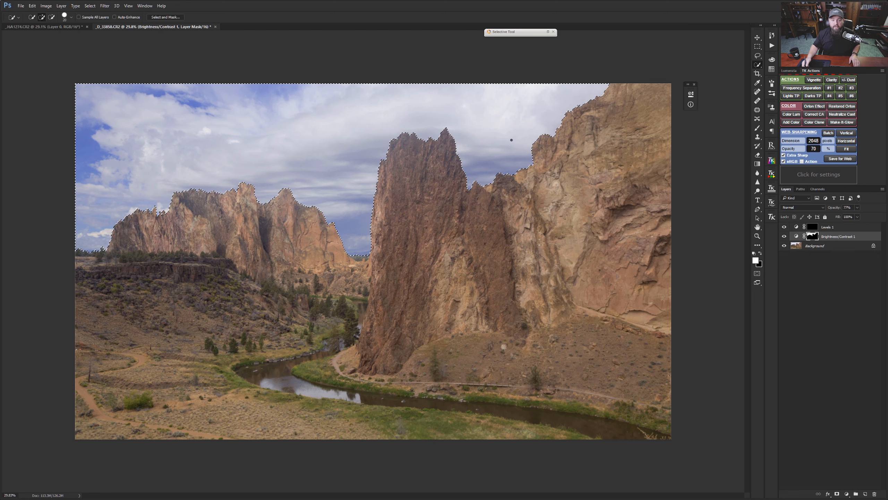
pyautogui.rightClick(349, 152)
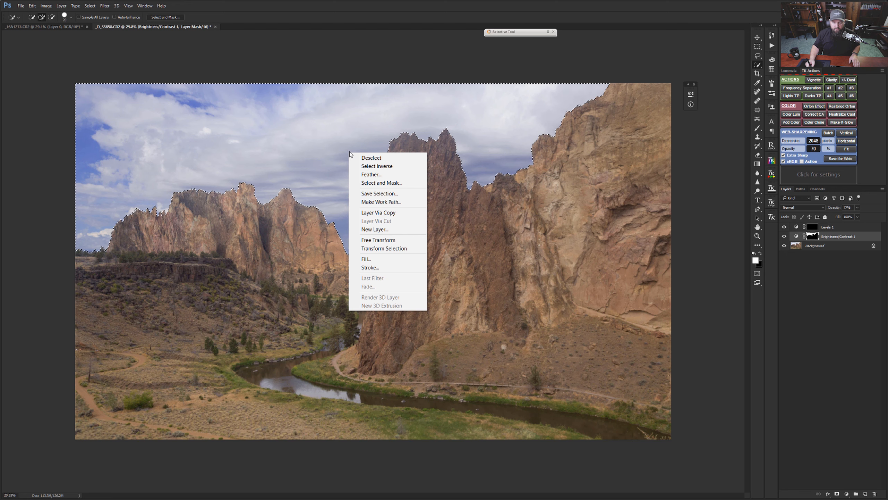
pyautogui.click(391, 167)
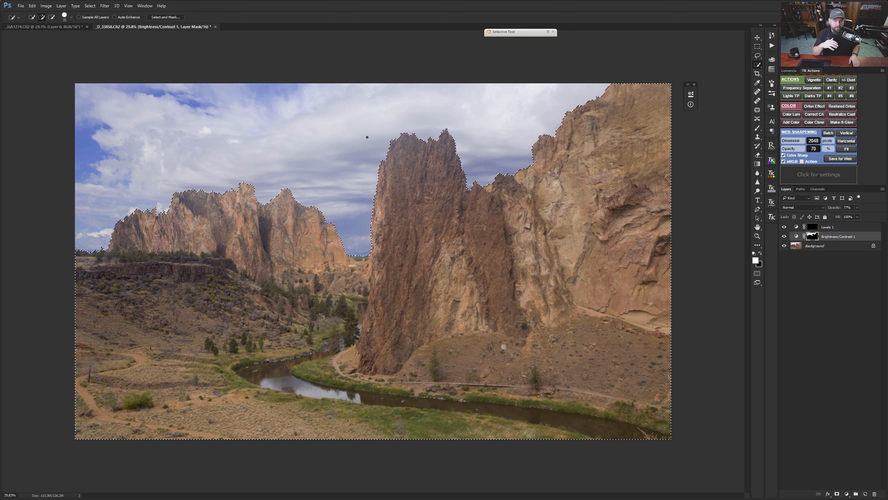
pyautogui.hotkey('ctrl', 'd')
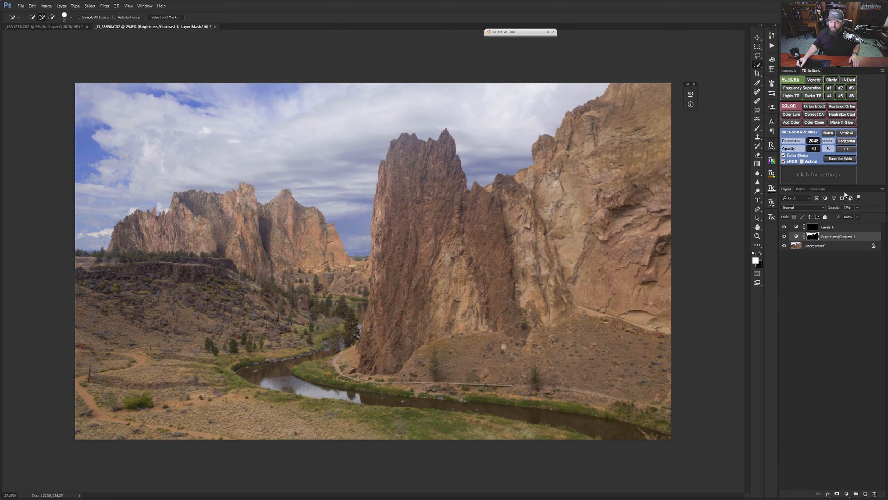
# Step: Target the Levels mask and lasso a large oval area across the central spire and the distant ridge
pyautogui.click(816, 226)
pyautogui.click(758, 55)
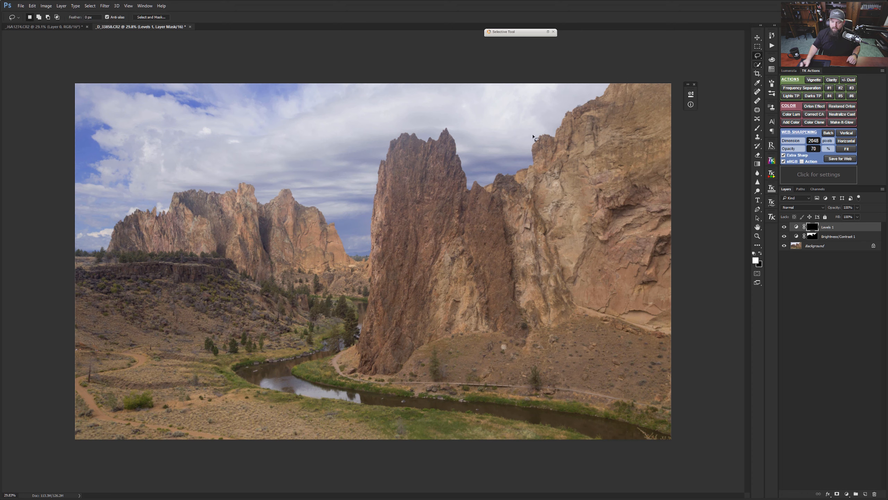
pyautogui.moveTo(194, 241); pyautogui.dragTo(479, 193)
pyautogui.hotkey('ctrl', 'd')
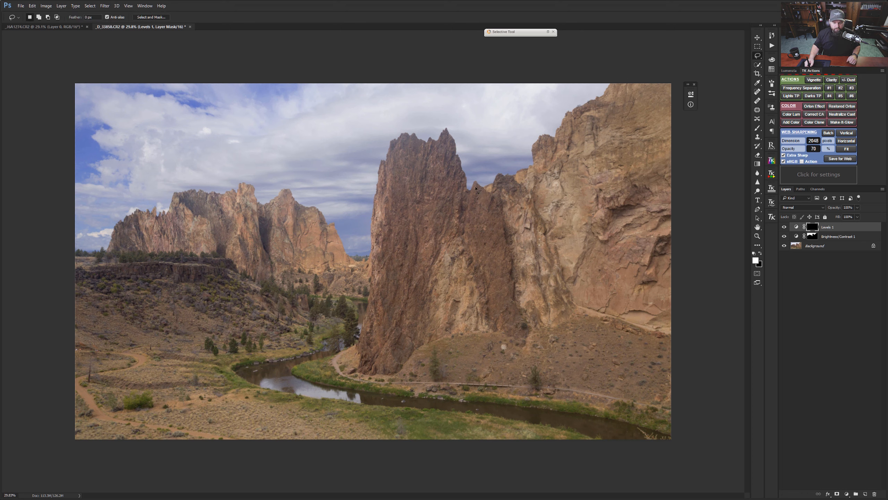
pyautogui.moveTo(209, 278)
pyautogui.mouseDown()
pyautogui.moveTo(496, 315)
pyautogui.moveTo(480, 179)
pyautogui.mouseUp()
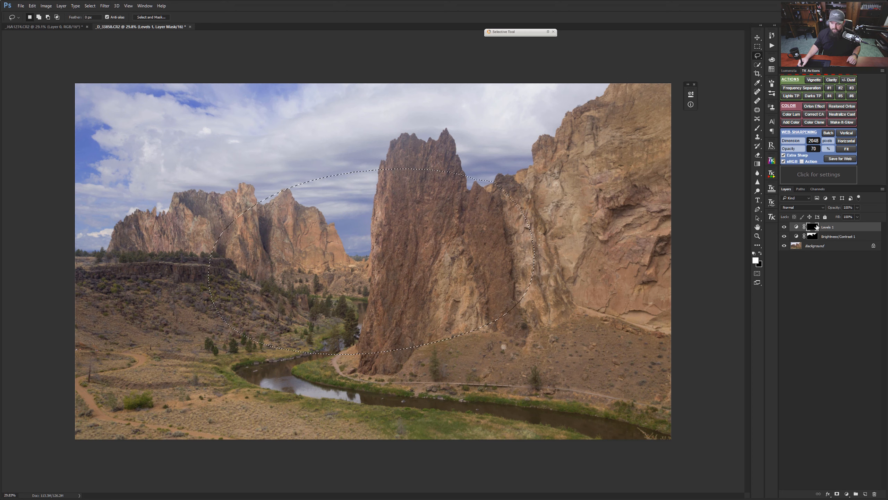
# Step: Try painting white at 60% opacity inside the oval selection on the displayed Levels mask, and undo it
pyautogui.click(758, 128)
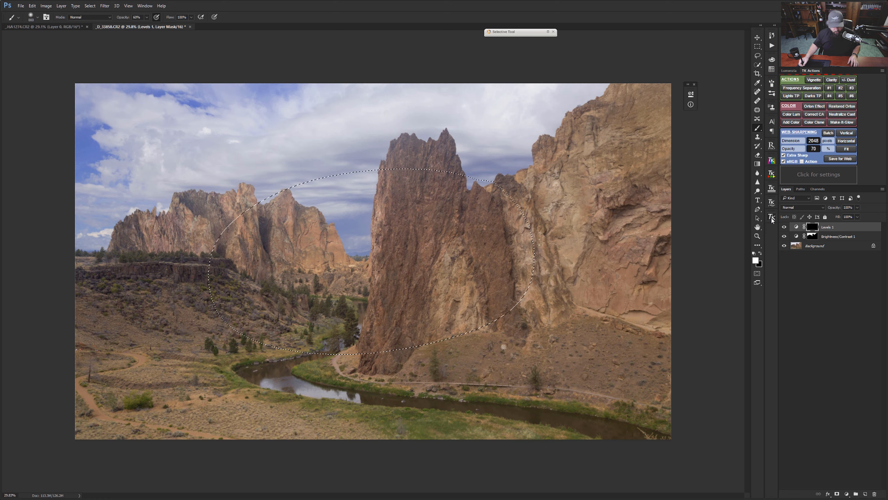
pyautogui.keyDown('alt'); pyautogui.click(813, 227); pyautogui.keyUp('alt')
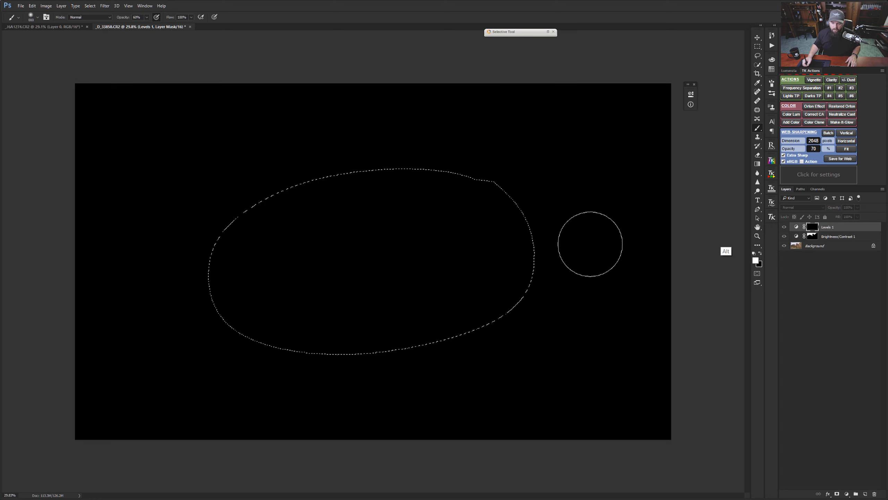
pyautogui.moveTo(348, 145)
pyautogui.mouseDown()
pyautogui.moveTo(85, 354)
pyautogui.moveTo(228, 252)
pyautogui.moveTo(601, 106)
pyautogui.moveTo(427, 184)
pyautogui.moveTo(125, 381)
pyautogui.moveTo(390, 227)
pyautogui.moveTo(651, 153)
pyautogui.moveTo(379, 261)
pyautogui.moveTo(146, 427)
pyautogui.moveTo(509, 241)
pyautogui.moveTo(589, 245)
pyautogui.moveTo(271, 433)
pyautogui.moveTo(578, 275)
pyautogui.moveTo(431, 262)
pyautogui.moveTo(143, 389)
pyautogui.moveTo(438, 162)
pyautogui.moveTo(105, 330)
pyautogui.moveTo(327, 195)
pyautogui.moveTo(242, 349)
pyautogui.moveTo(395, 324)
pyautogui.moveTo(402, 394)
pyautogui.moveTo(717, 249)
pyautogui.mouseUp()
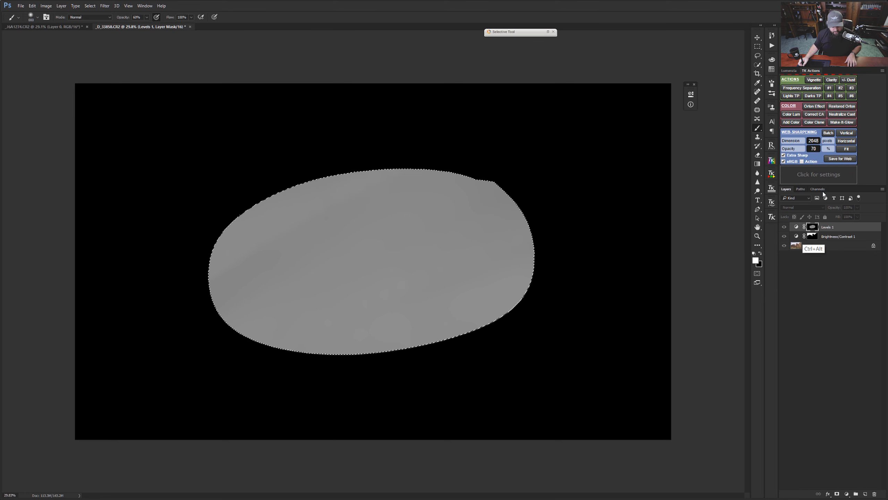
pyautogui.hotkey('ctrl', 'alt', 'z')
pyautogui.hotkey('ctrl', 'alt', 'z')
pyautogui.click(797, 226)
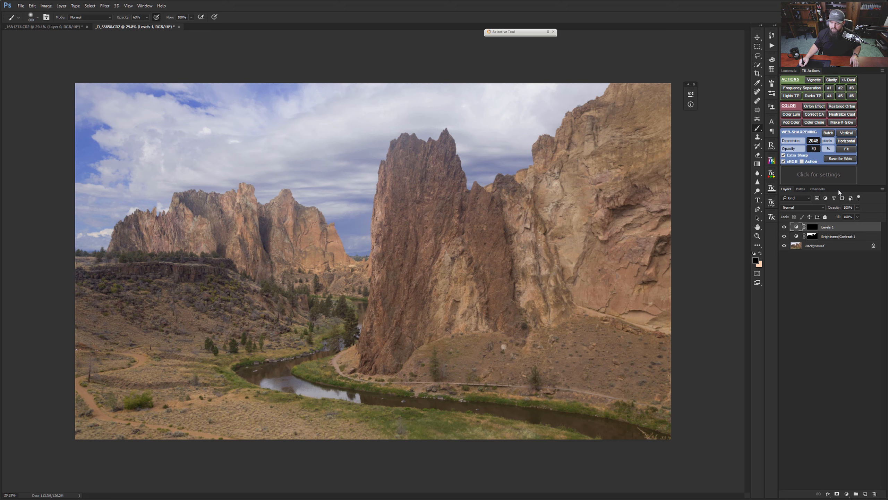
# Step: Load the sky mask of the Brightness/Contrast layer as a selection and invert it to select the landscape
pyautogui.click(812, 236)
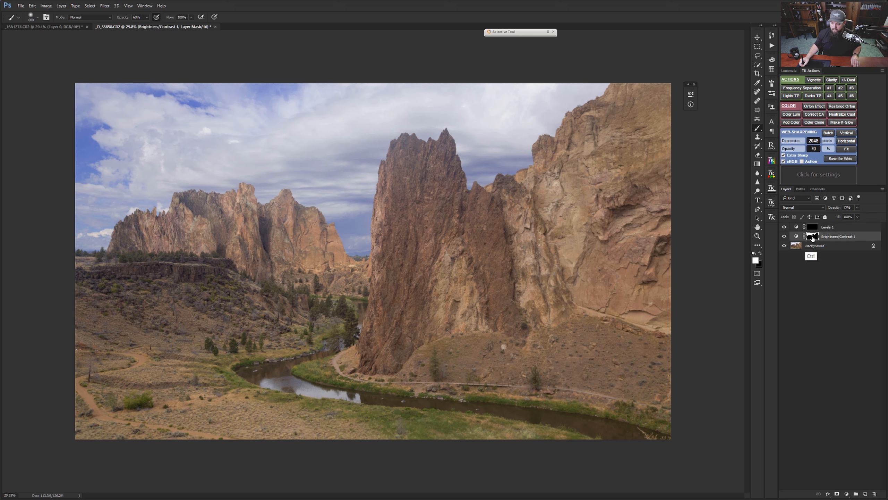
pyautogui.keyDown('ctrl'); pyautogui.click(812, 236); pyautogui.keyUp('ctrl')
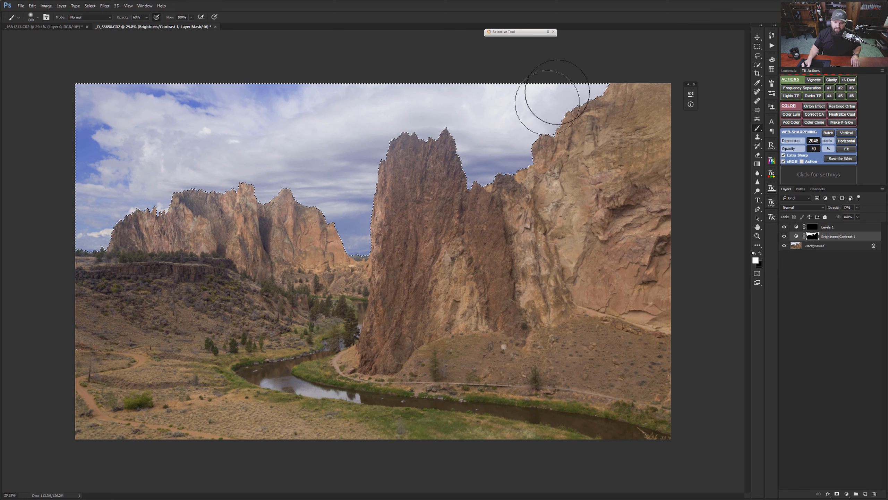
pyautogui.press('w')
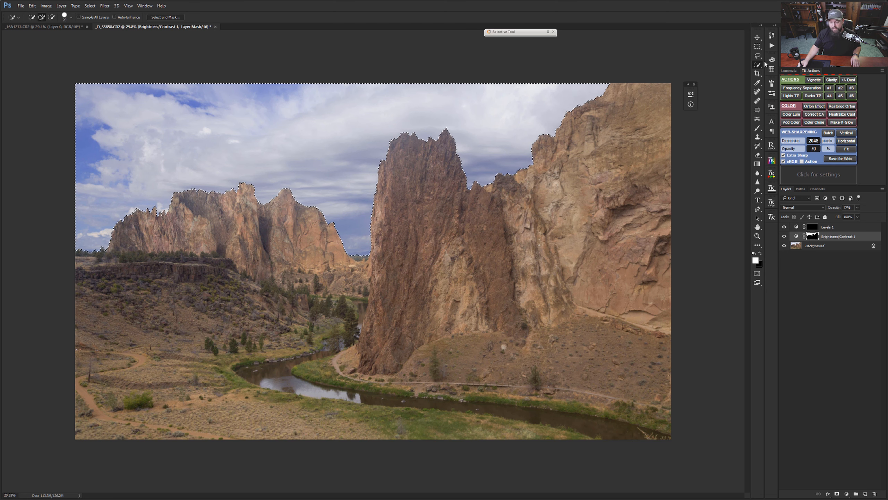
pyautogui.rightClick(384, 167)
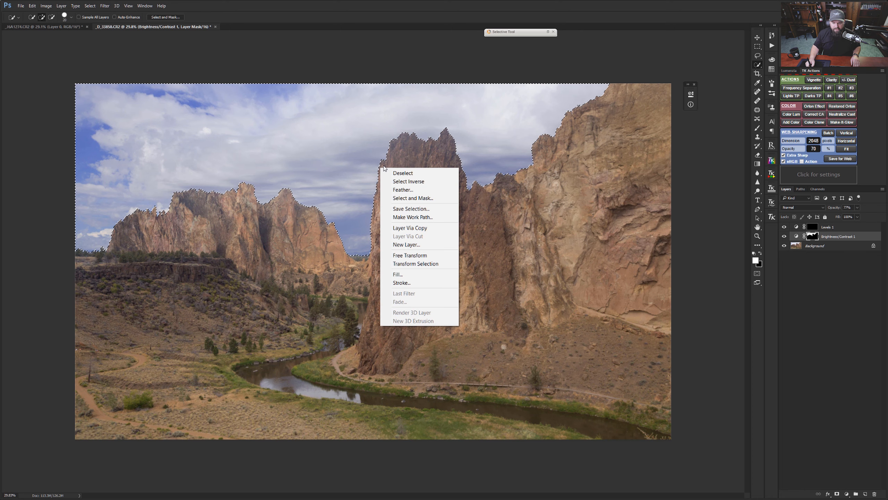
pyautogui.click(422, 181)
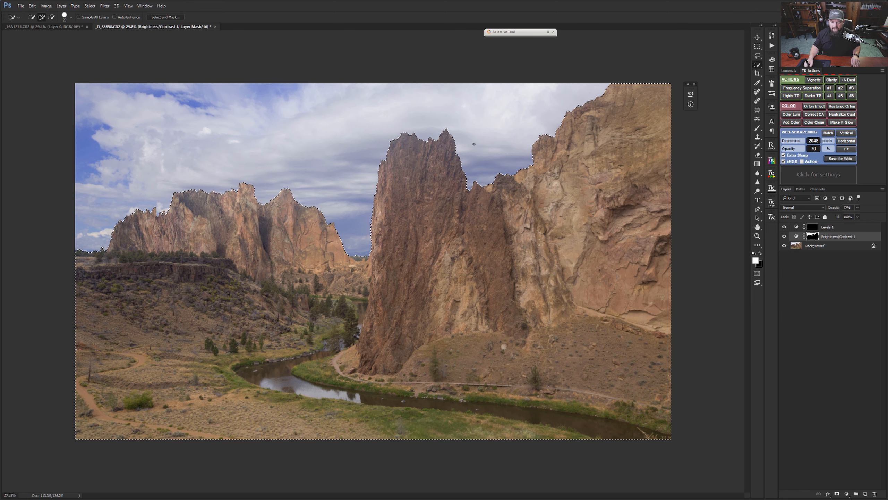
# Step: Paint white at 60% opacity inside the selection on the Levels mask, over the central spire, upper cliffs and distant ridge
pyautogui.click(813, 226)
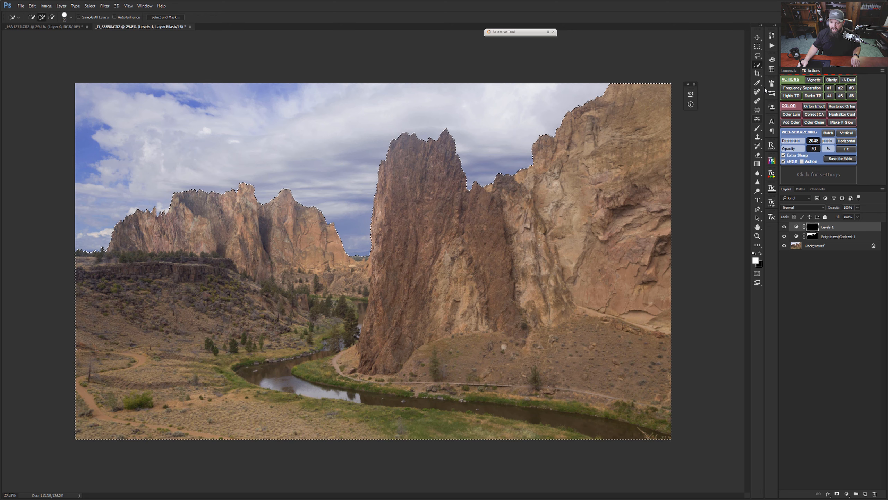
pyautogui.click(757, 128)
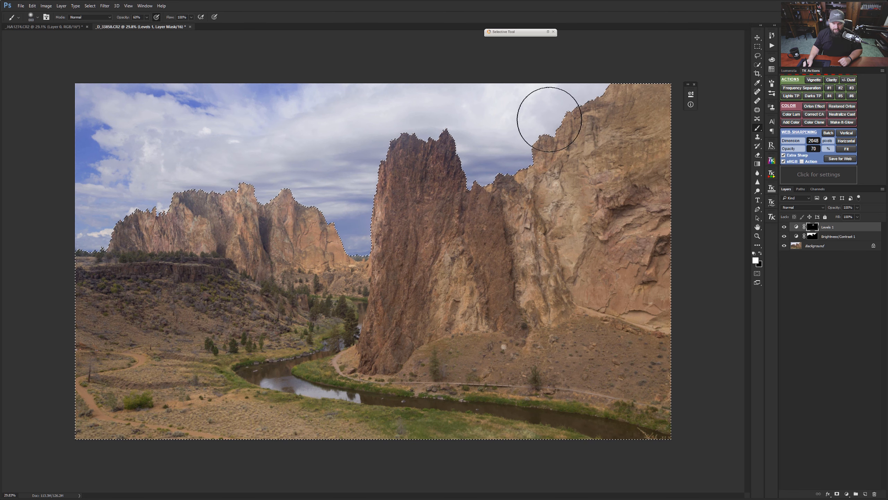
pyautogui.moveTo(355, 205)
pyautogui.mouseDown()
pyautogui.moveTo(403, 217)
pyautogui.moveTo(633, 131)
pyautogui.mouseUp()
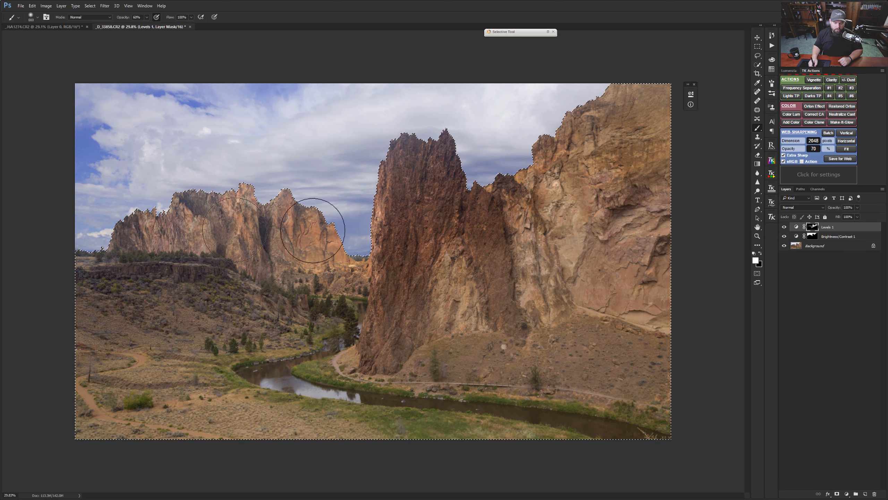
pyautogui.moveTo(312, 231); pyautogui.dragTo(239, 224)
# Step: Paint the remaining cliff face, hillside and foreground white on the Levels mask, resizing the brush to suit each area
pyautogui.press(']')
pyautogui.press(']')
pyautogui.press(']')
pyautogui.press(']')
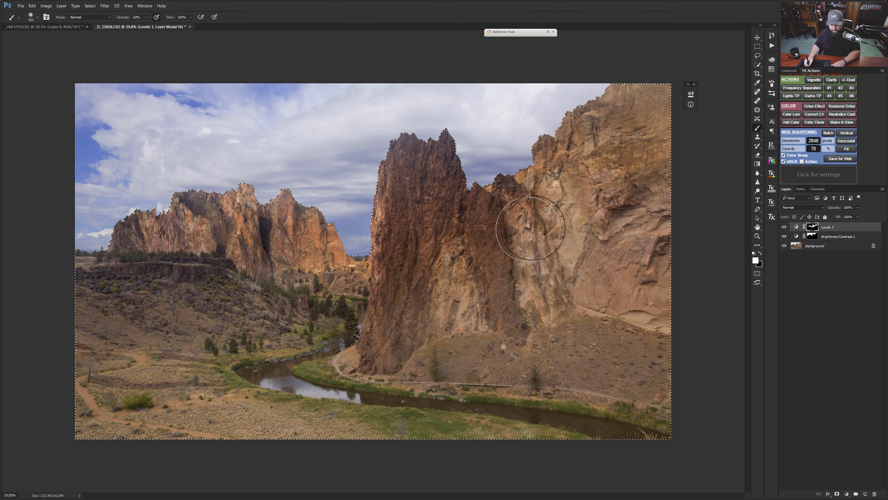
pyautogui.moveTo(529, 289)
pyautogui.mouseDown()
pyautogui.moveTo(542, 328)
pyautogui.moveTo(527, 254)
pyautogui.mouseUp()
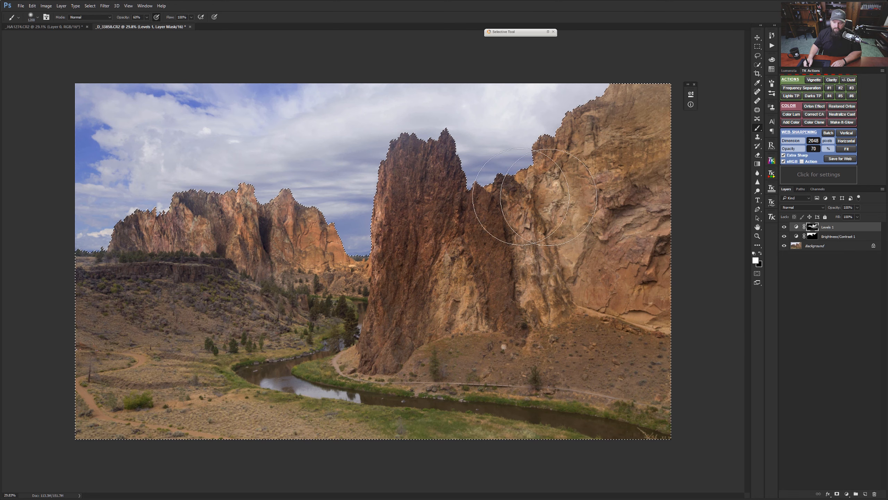
pyautogui.press('[')
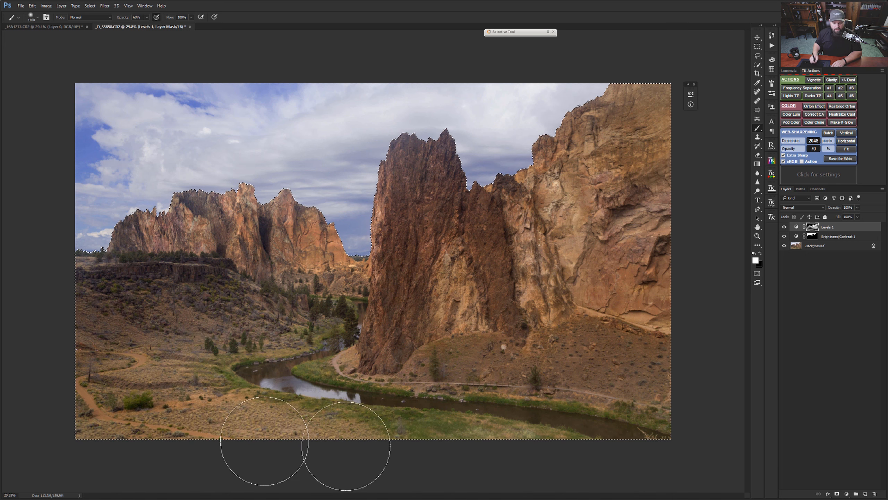
pyautogui.press('[')
pyautogui.press('[')
pyautogui.press('[')
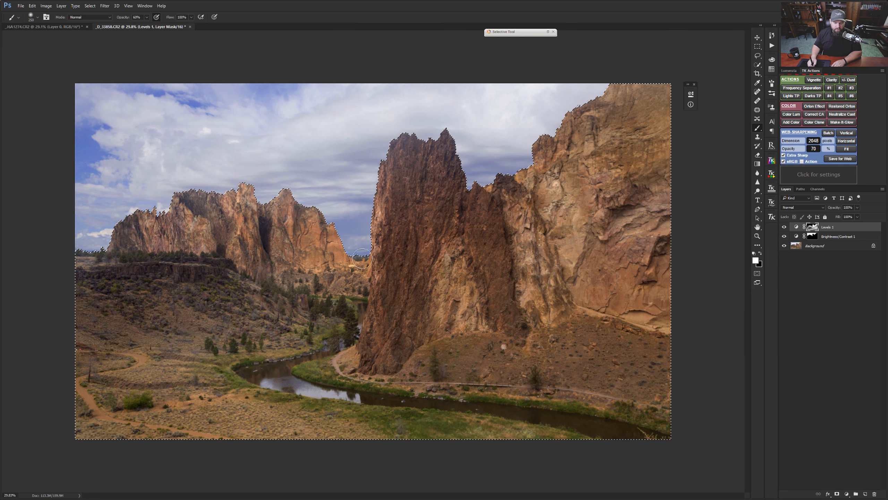
pyautogui.press(']')
pyautogui.press(']')
pyautogui.press(']')
pyautogui.press(']')
pyautogui.press(']')
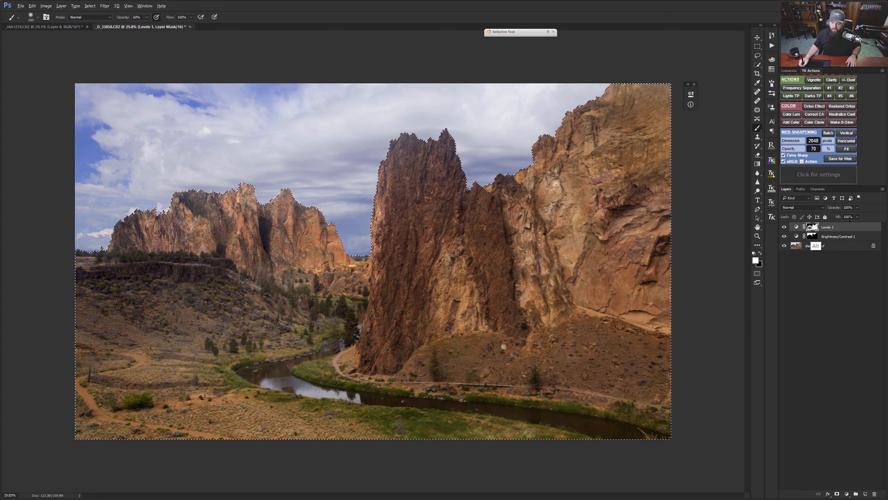
# Step: Compare the image with and without the two adjustment layers, and inspect their masks
pyautogui.keyDown('alt'); pyautogui.click(812, 227); pyautogui.keyUp('alt')
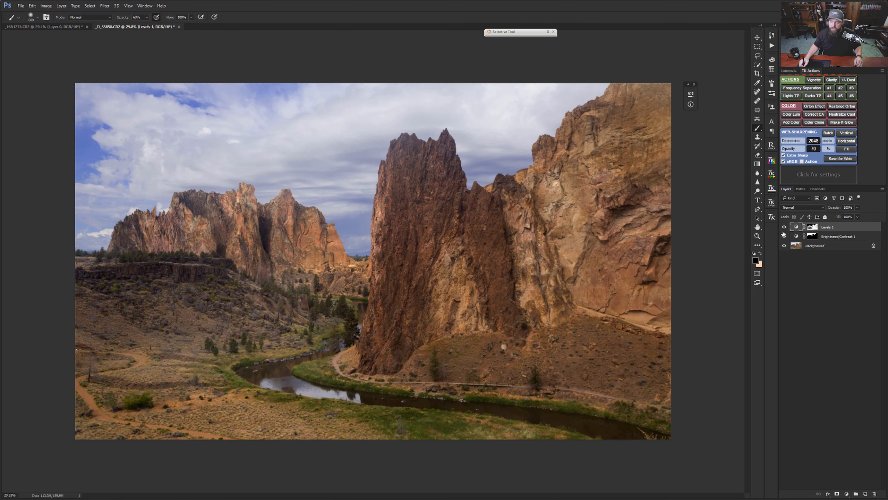
pyautogui.click(785, 228)
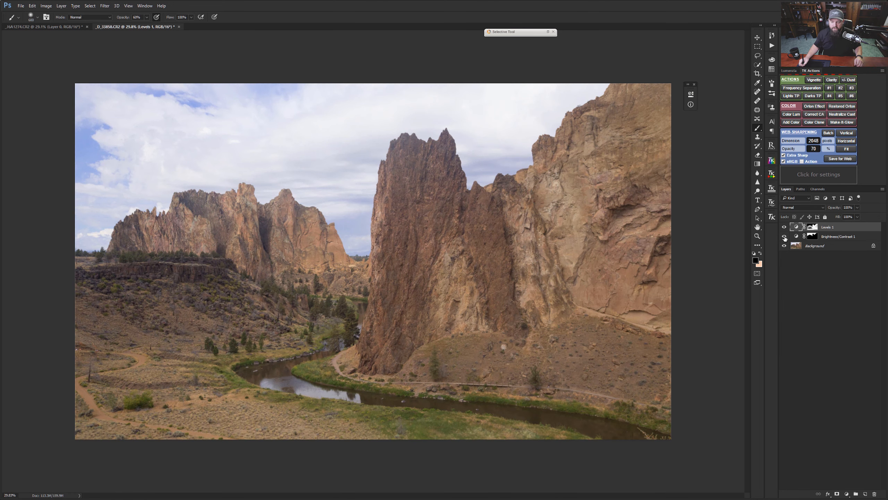
pyautogui.click(785, 237)
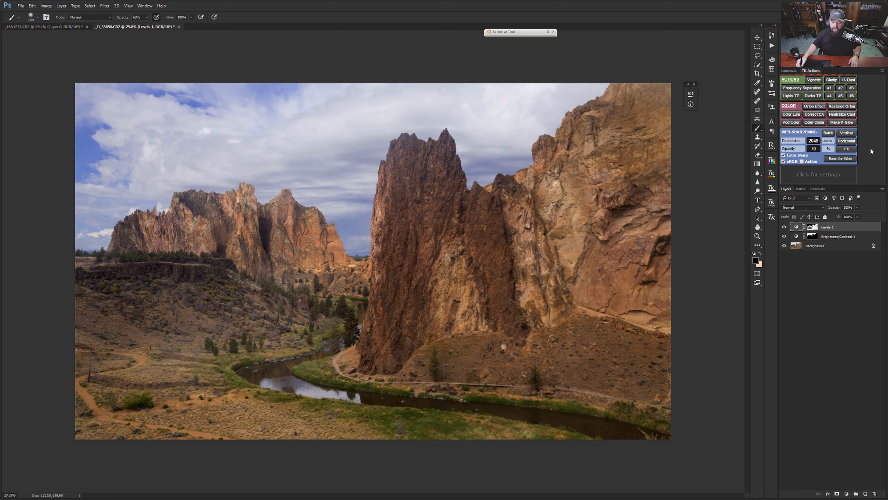
pyautogui.keyDown('alt'); pyautogui.click(813, 236); pyautogui.keyUp('alt')
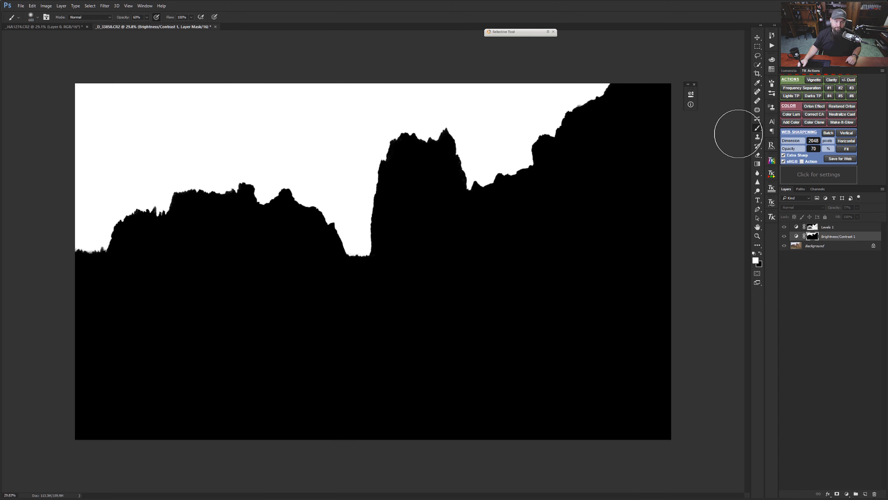
# Step: Switch to the seascape document and examine the horizon, waves and sea stacks up close and as a whole
pyautogui.hotkey('ctrl', 'Tab')
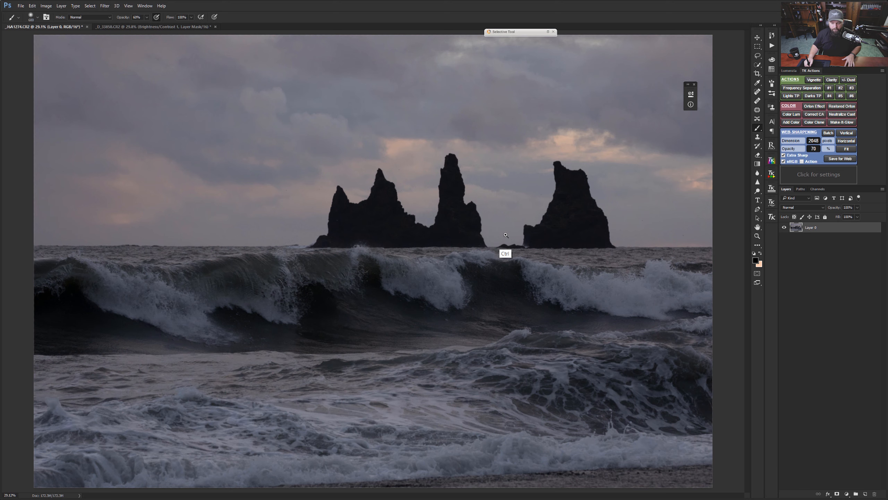
pyautogui.scroll(-2, 489, 251)
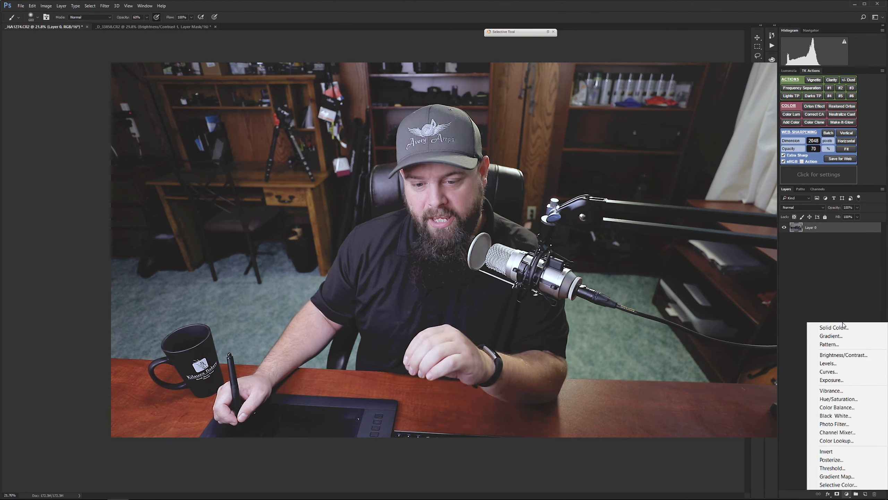
pyautogui.press('Escape')
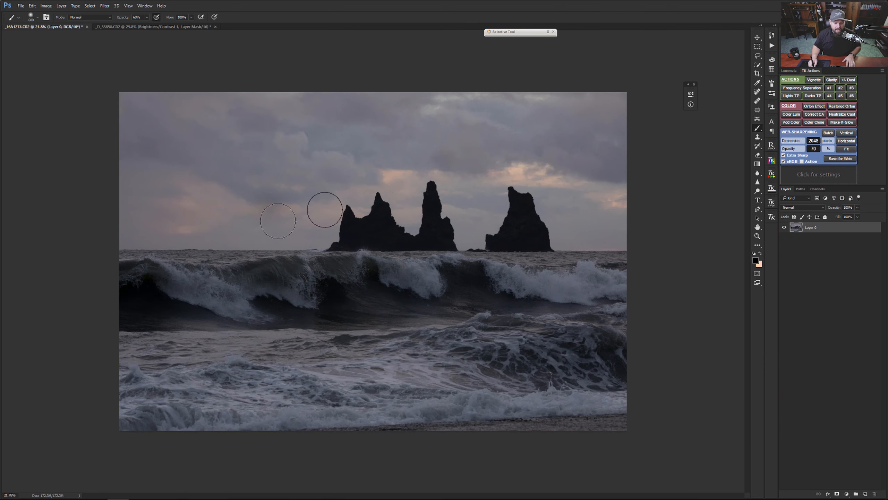
pyautogui.scroll(5, 252, 270)
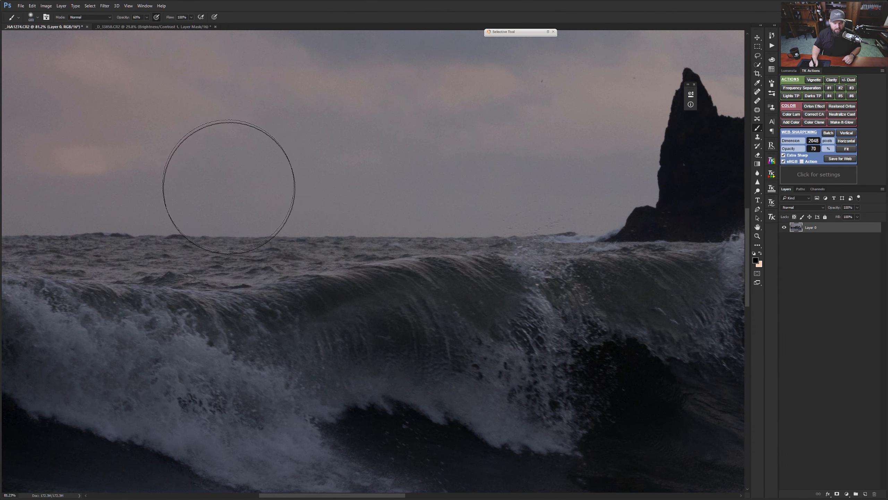
pyautogui.press('[')
pyautogui.press('[')
pyautogui.press('[')
pyautogui.press('[')
pyautogui.press('[')
pyautogui.press('[')
pyautogui.press('[')
pyautogui.press('[')
pyautogui.press('[')
pyautogui.press('[')
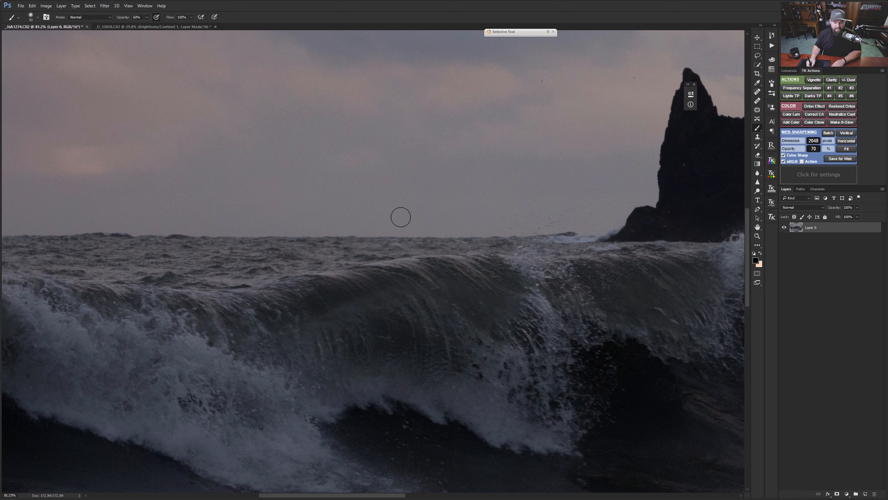
pyautogui.press(']')
pyautogui.hotkey('ctrl', '0')
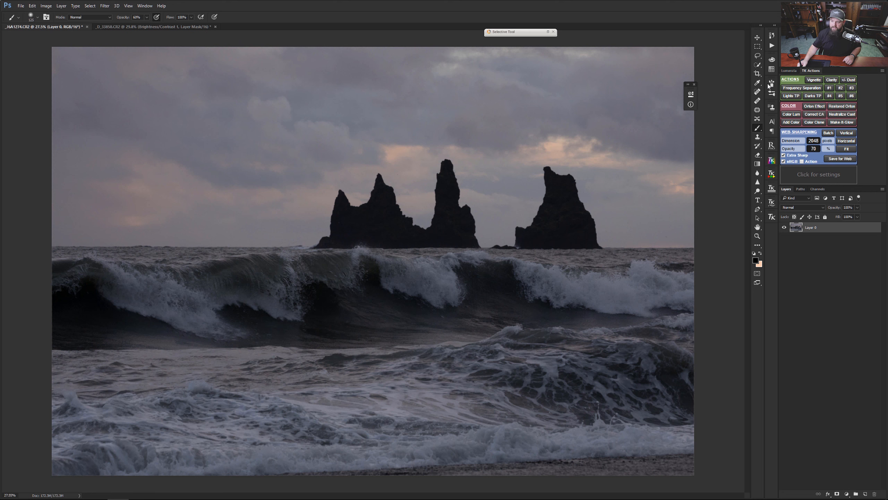
# Step: Select the entire sky above the horizon and around the sea stacks with the Quick Selection tool
pyautogui.press('w')
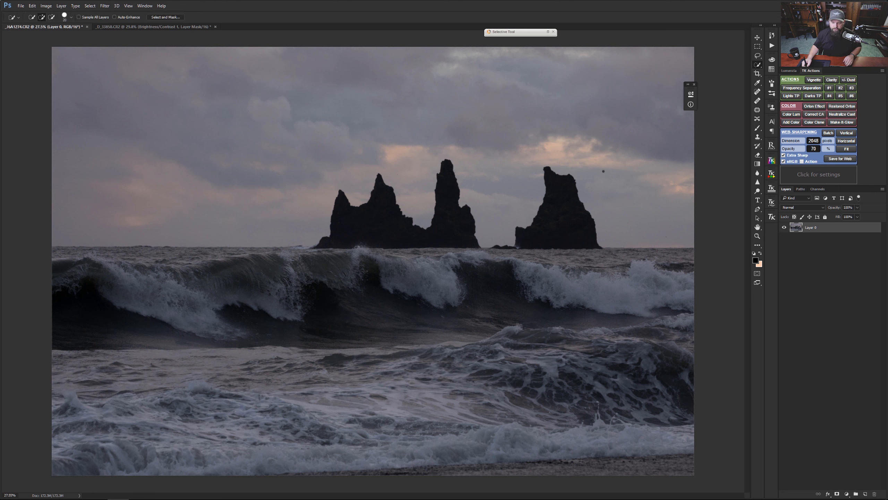
pyautogui.moveTo(578, 107)
pyautogui.mouseDown()
pyautogui.moveTo(514, 90)
pyautogui.moveTo(404, 89)
pyautogui.moveTo(340, 99)
pyautogui.moveTo(284, 128)
pyautogui.mouseUp()
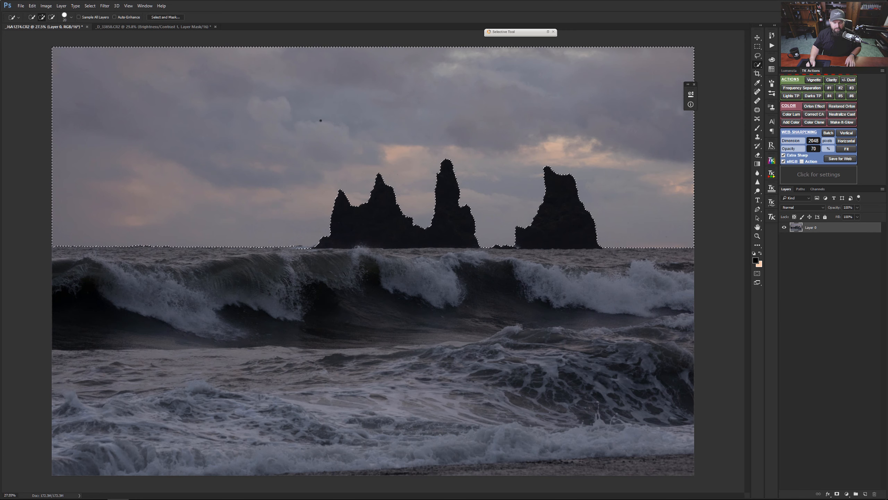
pyautogui.keyDown('ctrl'); pyautogui.moveTo(281, 255); pyautogui.dragTo(329, 255); pyautogui.keyUp('ctrl')
pyautogui.hotkey('ctrl', '0')
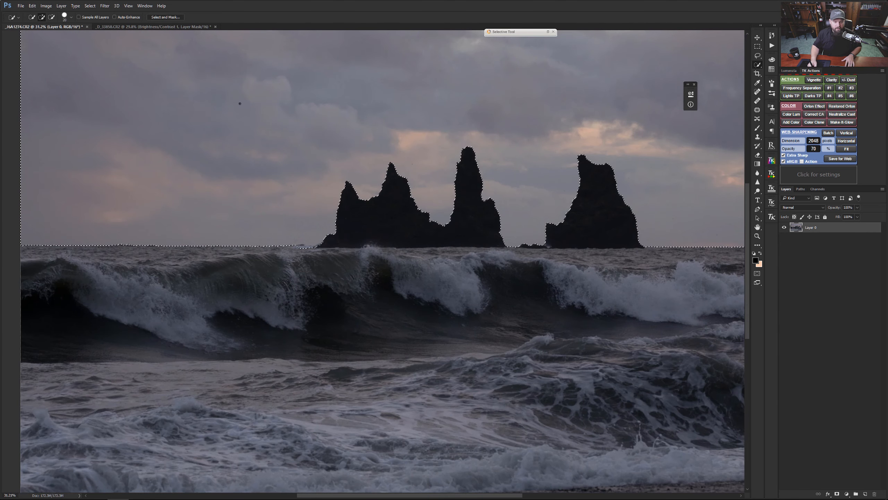
# Step: Open the sky selection in Select and Mask and subtract the wave patch at the foot of the leftmost sea stack
pyautogui.click(170, 18)
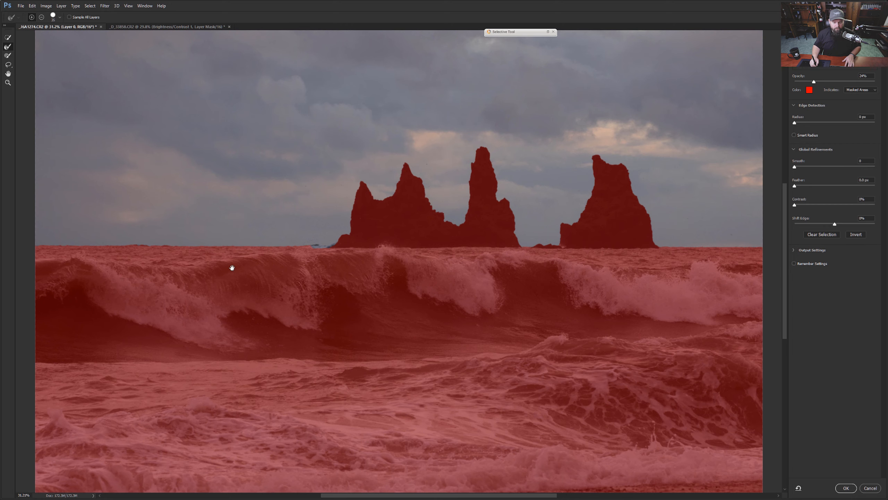
pyautogui.moveTo(232, 268); pyautogui.dragTo(287, 268)
pyautogui.moveTo(382, 240); pyautogui.dragTo(408, 247)
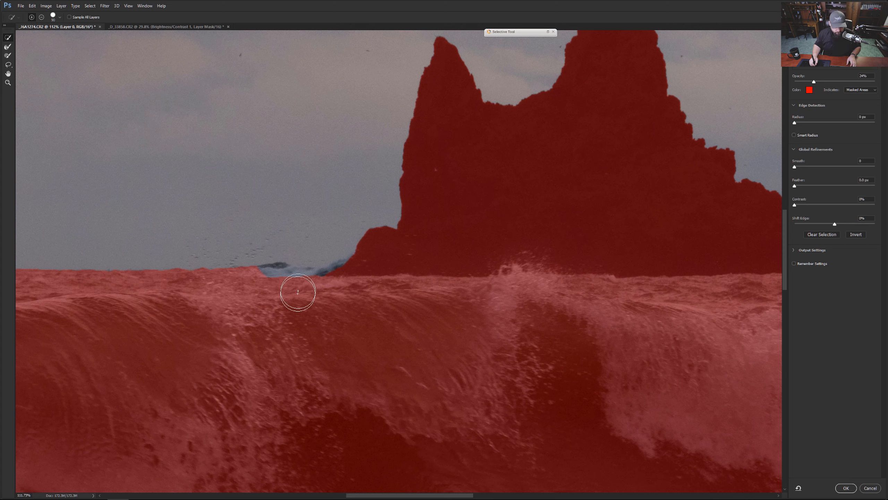
pyautogui.press('[')
pyautogui.press('[')
pyautogui.press('[')
pyautogui.press('[')
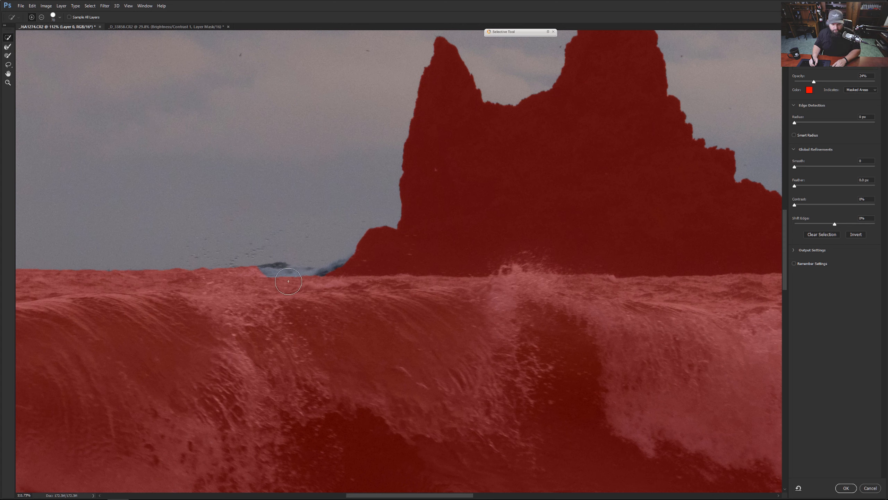
pyautogui.press('alt')
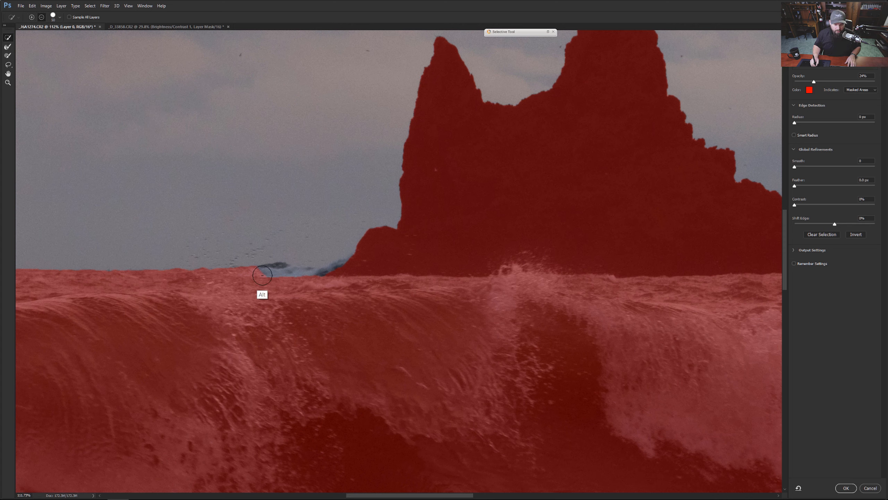
pyautogui.moveTo(258, 277)
pyautogui.mouseDown()
pyautogui.moveTo(345, 270)
pyautogui.moveTo(359, 260)
pyautogui.mouseUp()
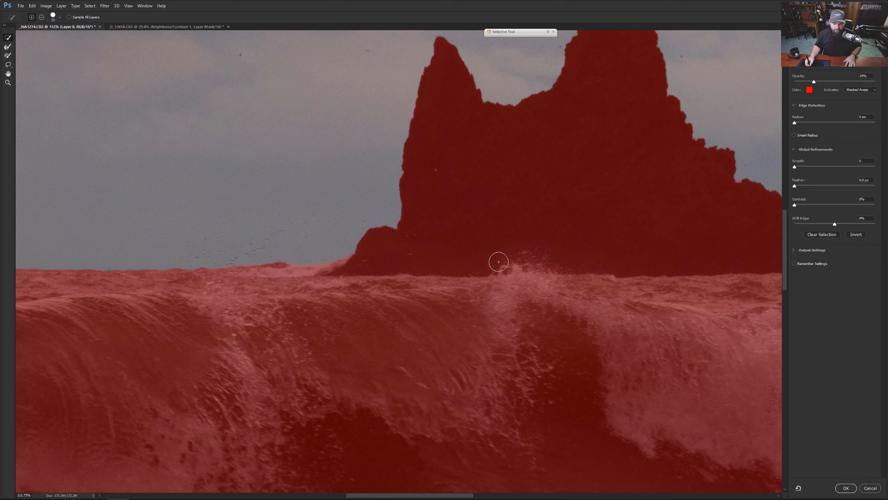
# Step: Refine the sky selection's edge along the horizon left of the sea stacks with the Refine Edge Brush at size 40
pyautogui.moveTo(499, 262); pyautogui.dragTo(141, 391)
pyautogui.moveTo(584, 344); pyautogui.dragTo(224, 251)
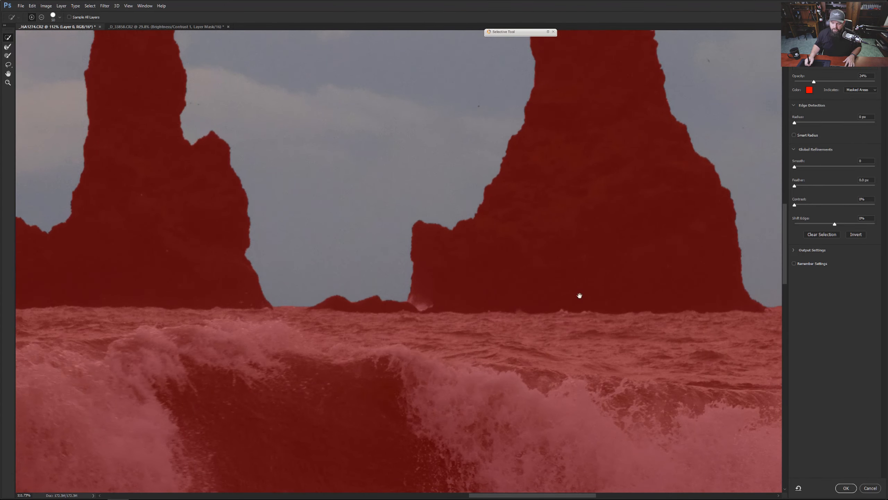
pyautogui.moveTo(580, 296)
pyautogui.mouseDown()
pyautogui.moveTo(525, 278)
pyautogui.moveTo(407, 322)
pyautogui.moveTo(284, 276)
pyautogui.moveTo(415, 287)
pyautogui.moveTo(597, 276)
pyautogui.moveTo(224, 308)
pyautogui.moveTo(443, 294)
pyautogui.mouseUp()
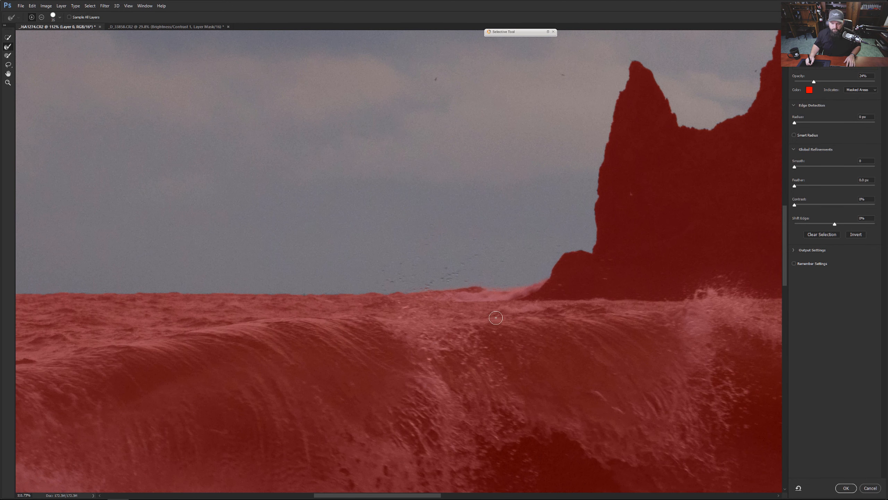
pyautogui.moveTo(311, 313); pyautogui.dragTo(446, 303)
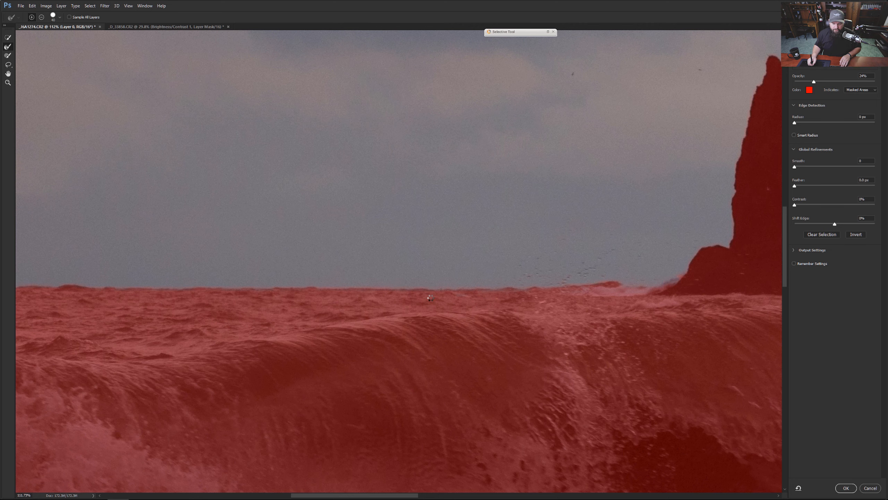
pyautogui.moveTo(299, 331)
pyautogui.mouseDown()
pyautogui.moveTo(363, 339)
pyautogui.moveTo(563, 315)
pyautogui.mouseUp()
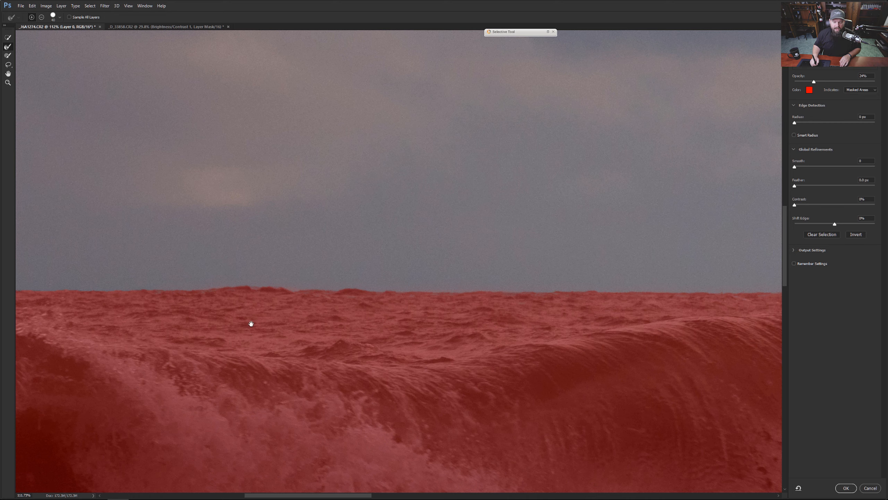
pyautogui.moveTo(252, 323); pyautogui.dragTo(569, 304)
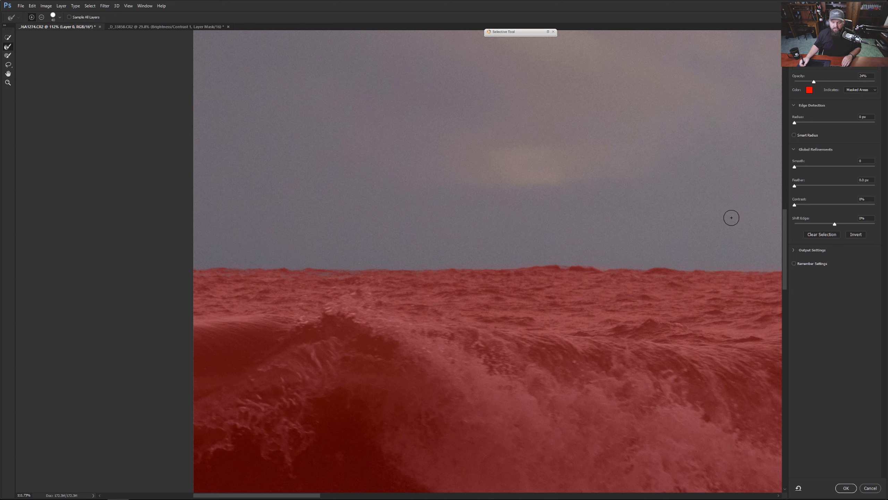
pyautogui.moveTo(517, 281); pyautogui.dragTo(218, 267)
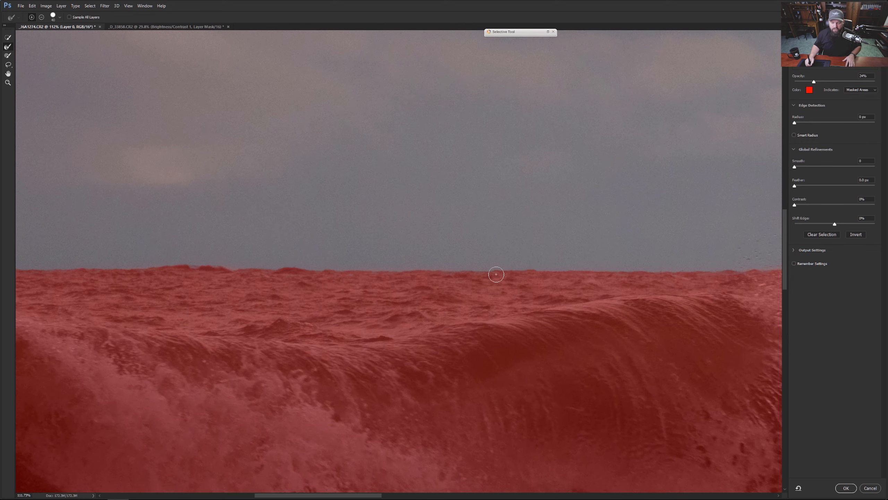
pyautogui.moveTo(470, 274); pyautogui.dragTo(448, 269)
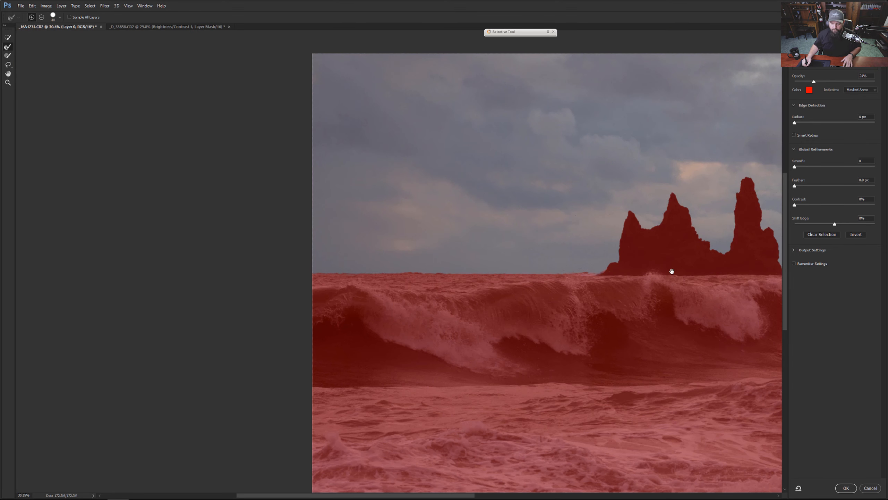
# Step: Refine the sky selection's edge along the horizon between and to the right of the sea stacks, and apply the refined selection
pyautogui.moveTo(672, 271); pyautogui.dragTo(336, 281)
pyautogui.moveTo(460, 297); pyautogui.dragTo(598, 272)
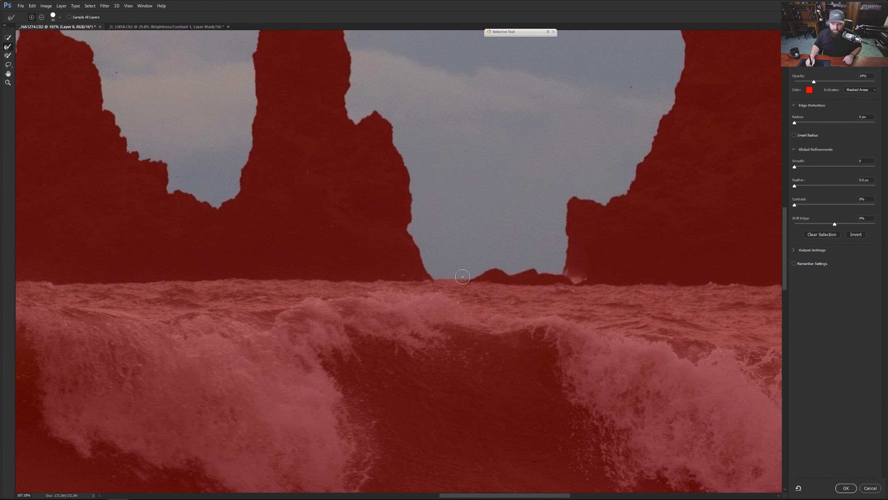
pyautogui.moveTo(220, 305); pyautogui.dragTo(587, 372)
pyautogui.moveTo(217, 290); pyautogui.dragTo(397, 340)
pyautogui.moveTo(590, 335); pyautogui.dragTo(472, 242)
pyautogui.moveTo(580, 291); pyautogui.dragTo(95, 311)
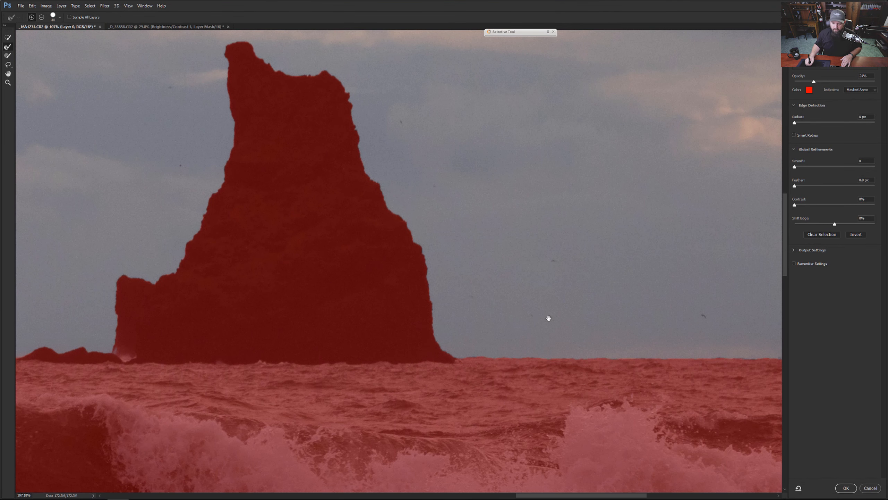
pyautogui.moveTo(548, 317); pyautogui.dragTo(343, 304)
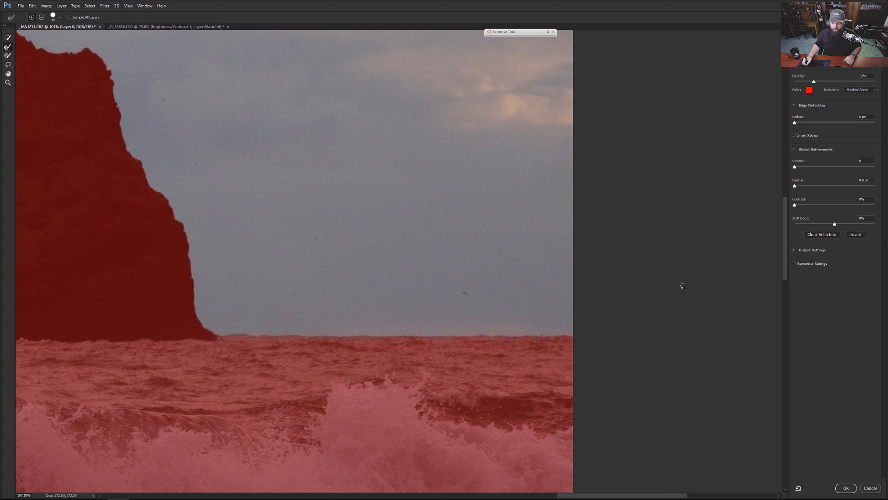
pyautogui.click(847, 487)
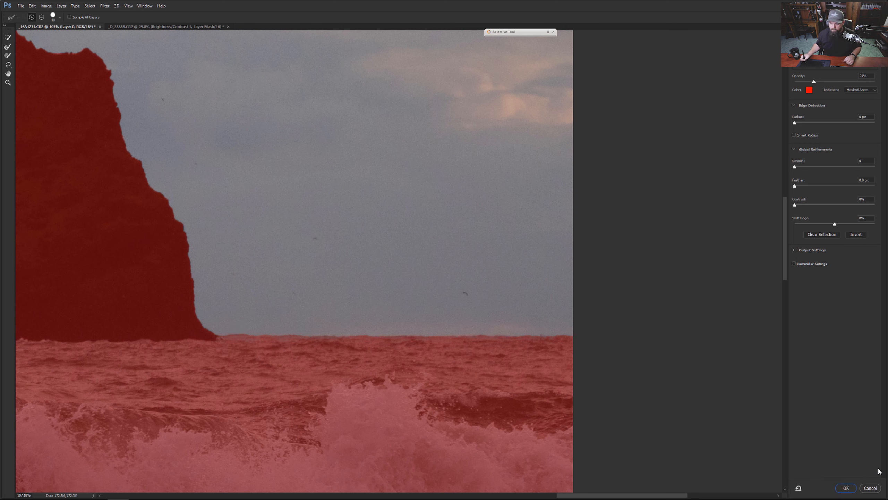
pyautogui.moveTo(332, 295); pyautogui.dragTo(295, 287)
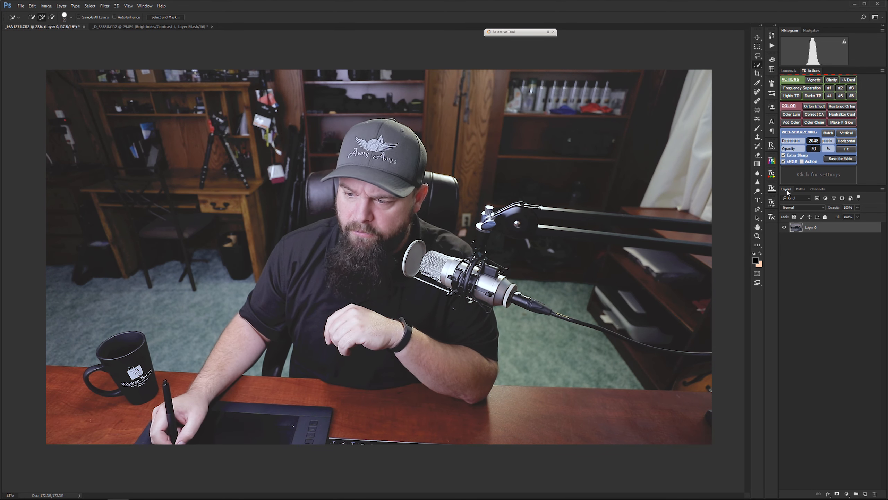
# Step: Save the sky selection as an alpha channel and load it back as a selection from that channel
pyautogui.click(823, 190)
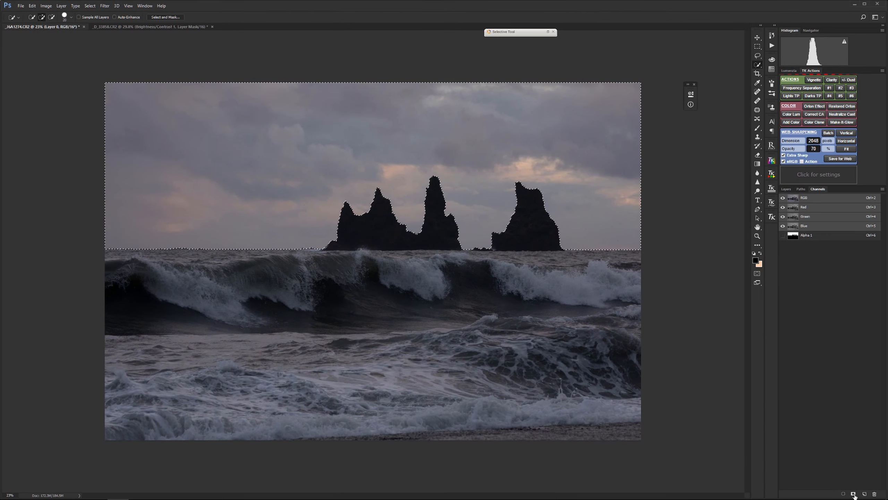
pyautogui.click(808, 236)
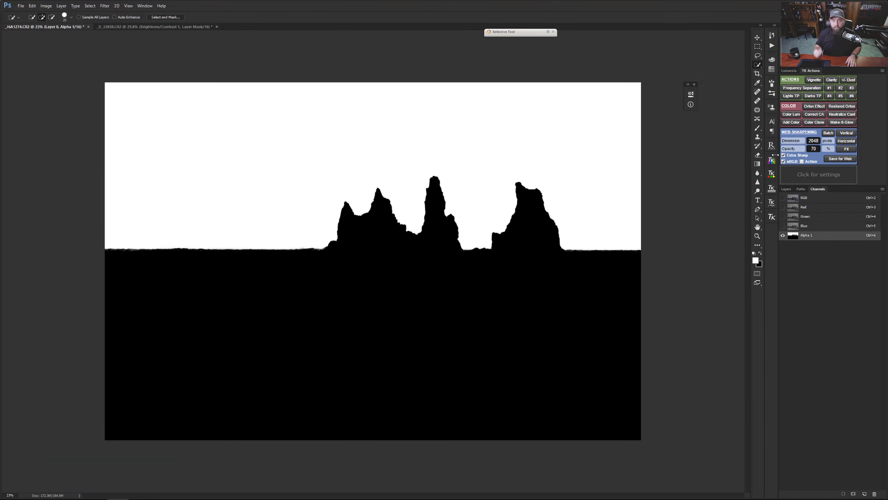
pyautogui.press('ctrl')
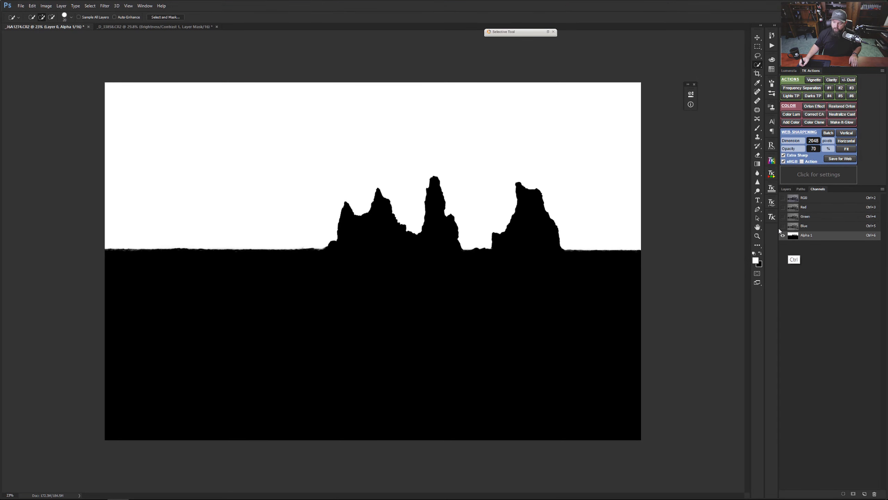
pyautogui.keyDown('ctrl'); pyautogui.click(793, 236); pyautogui.keyUp('ctrl')
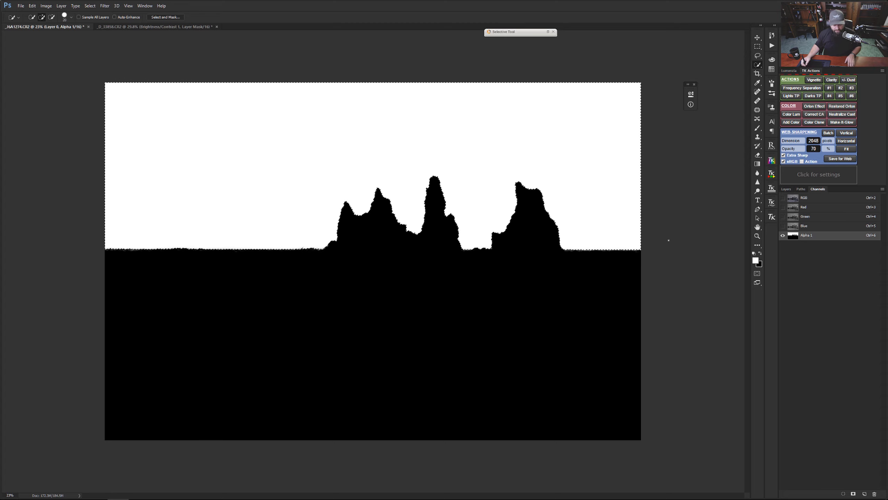
# Step: Deselect the sky and return from the alpha channel to the full-colour image with its layers listed
pyautogui.hotkey('ctrl', 'd')
pyautogui.click(787, 189)
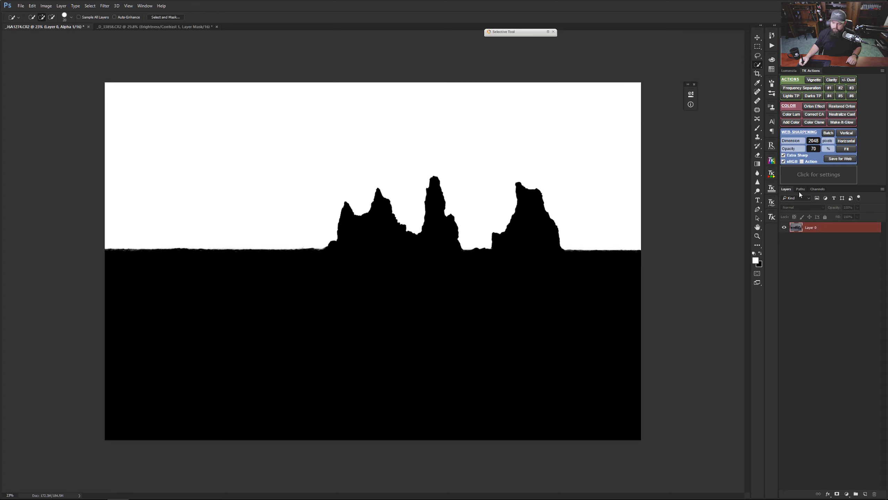
pyautogui.hotkey('ctrl', '2')
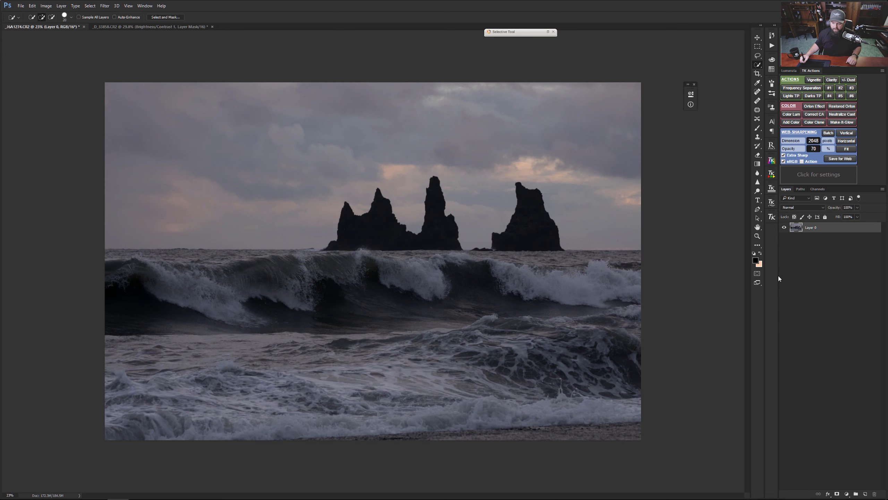
# Step: Add a Levels adjustment layer above the seascape layer and lower its white input level to 192
pyautogui.click(847, 494)
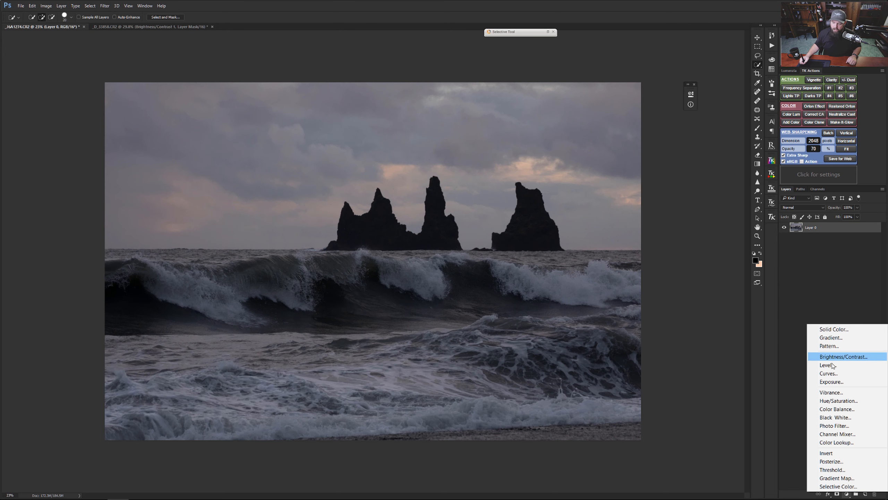
pyautogui.click(850, 365)
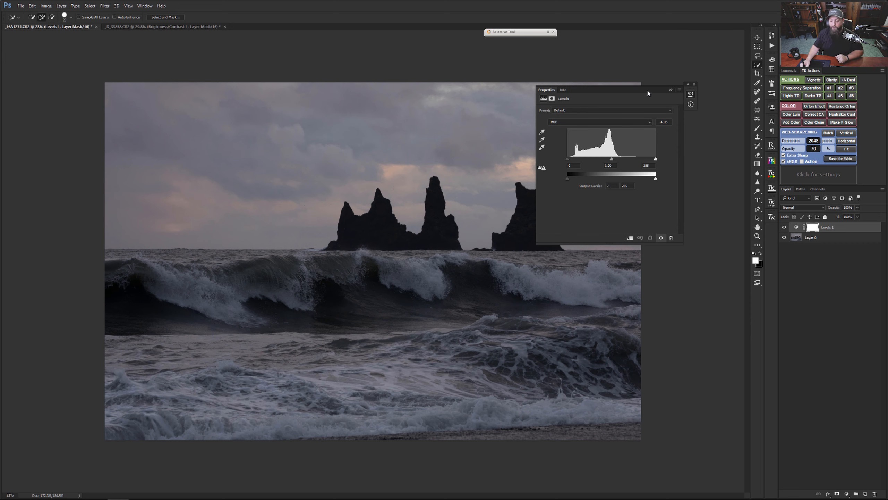
pyautogui.moveTo(652, 90); pyautogui.dragTo(709, 56)
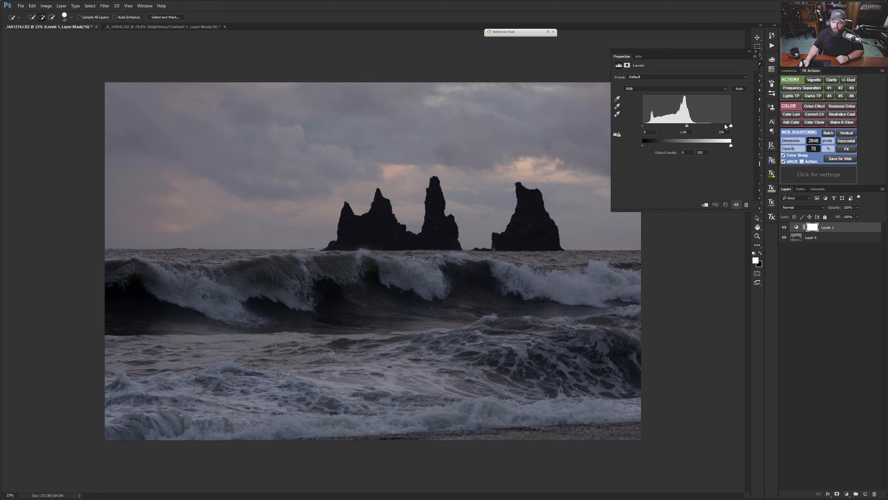
pyautogui.moveTo(730, 126); pyautogui.dragTo(710, 126)
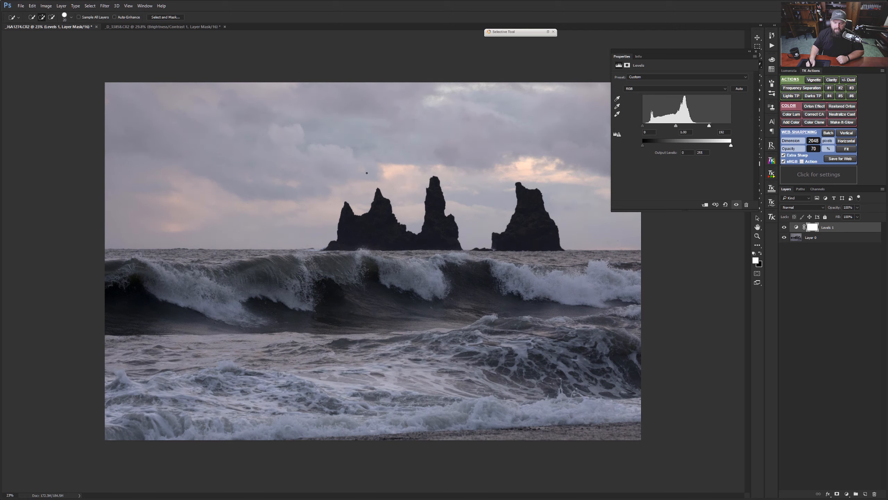
pyautogui.moveTo(693, 53); pyautogui.dragTo(725, 63)
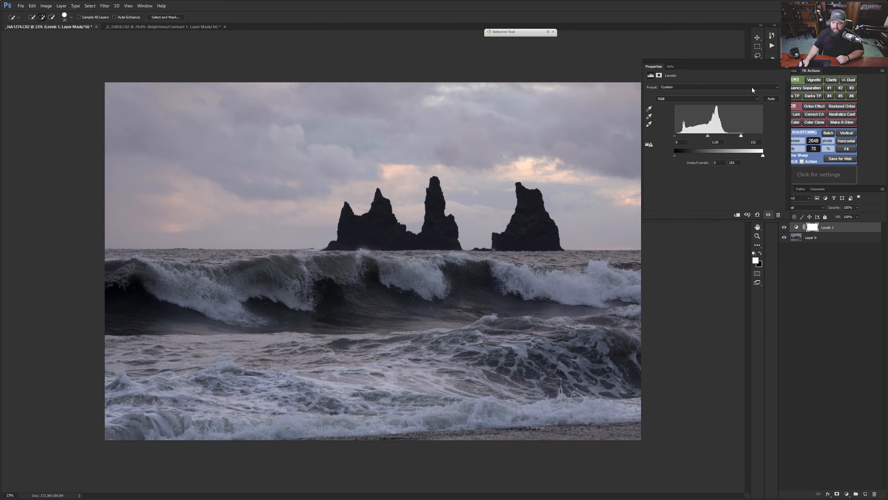
# Step: Deepen the Levels contrast with midtones at about 0.64, the white input at 198 and the black input at about 12
pyautogui.moveTo(742, 136)
pyautogui.mouseDown()
pyautogui.moveTo(752, 137)
pyautogui.moveTo(715, 137)
pyautogui.moveTo(740, 136)
pyautogui.mouseUp()
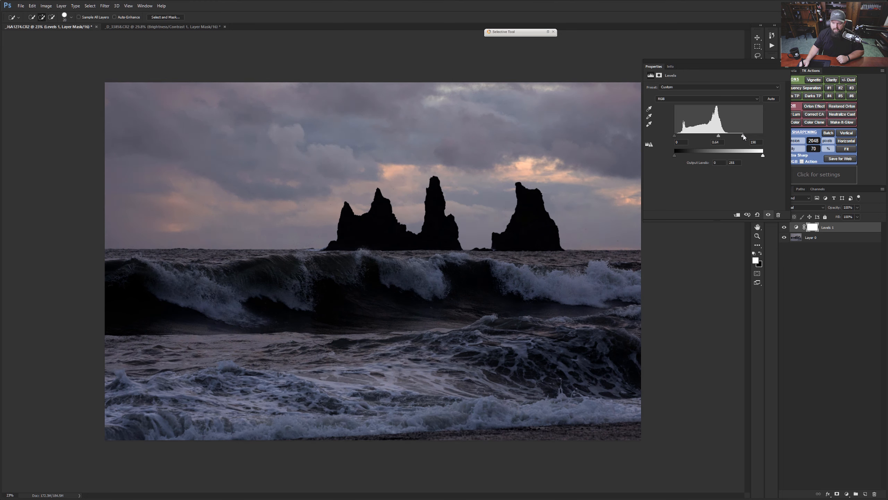
pyautogui.moveTo(743, 64); pyautogui.dragTo(794, 80)
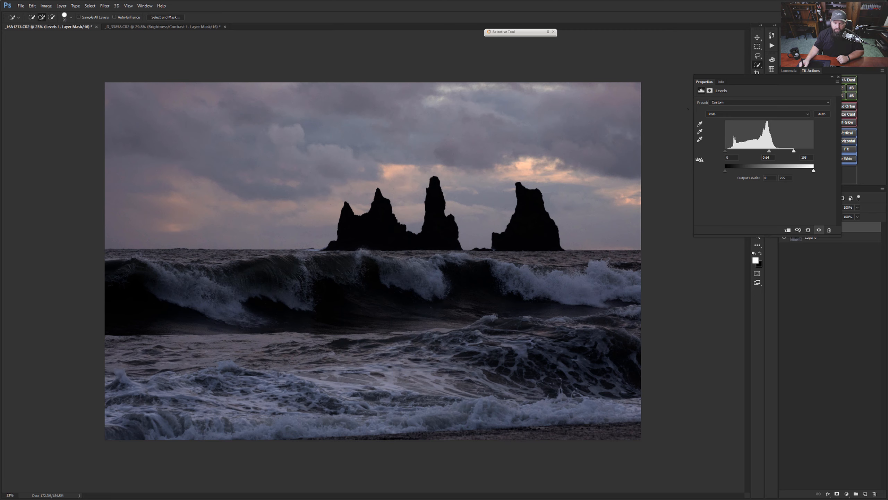
pyautogui.moveTo(725, 151); pyautogui.dragTo(732, 152)
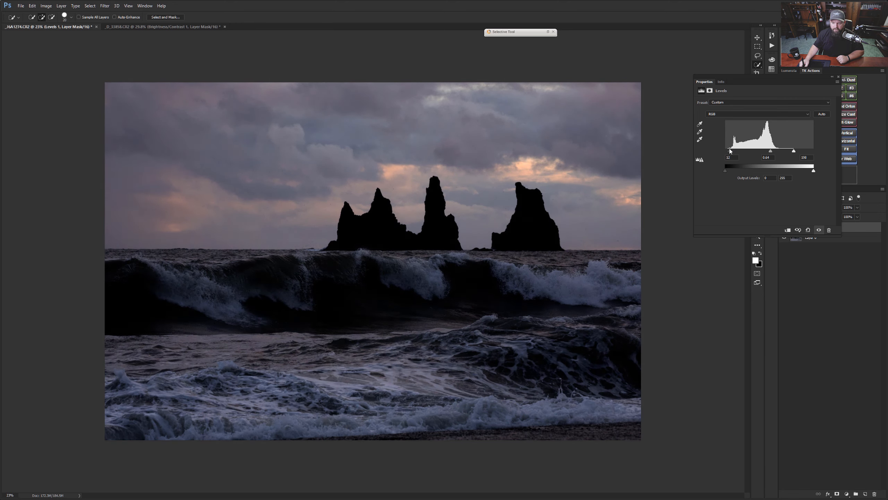
pyautogui.moveTo(768, 152); pyautogui.dragTo(768, 152)
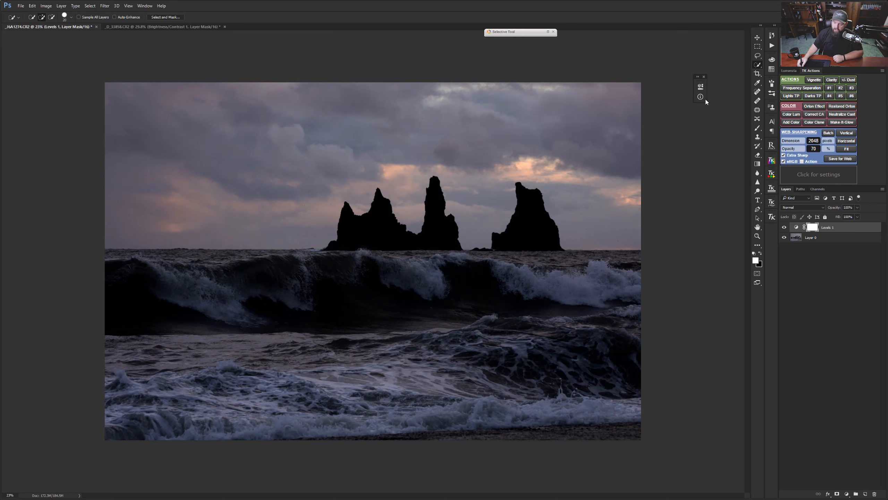
# Step: Set the Levels layer's blend mode to Luminosity, comparing its colours against Normal
pyautogui.click(797, 227)
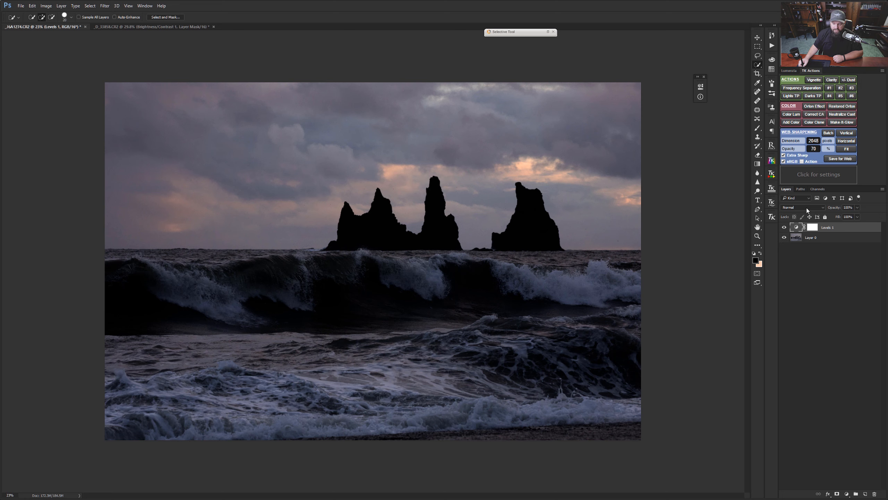
pyautogui.click(807, 209)
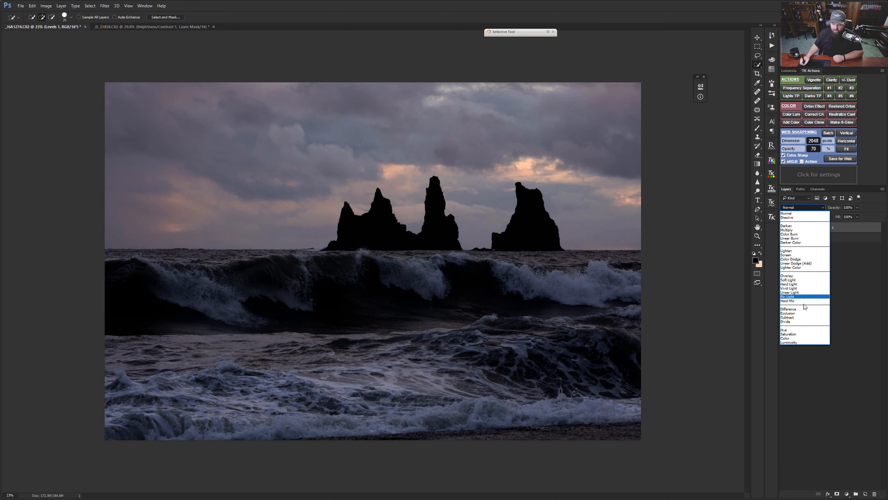
pyautogui.click(795, 343)
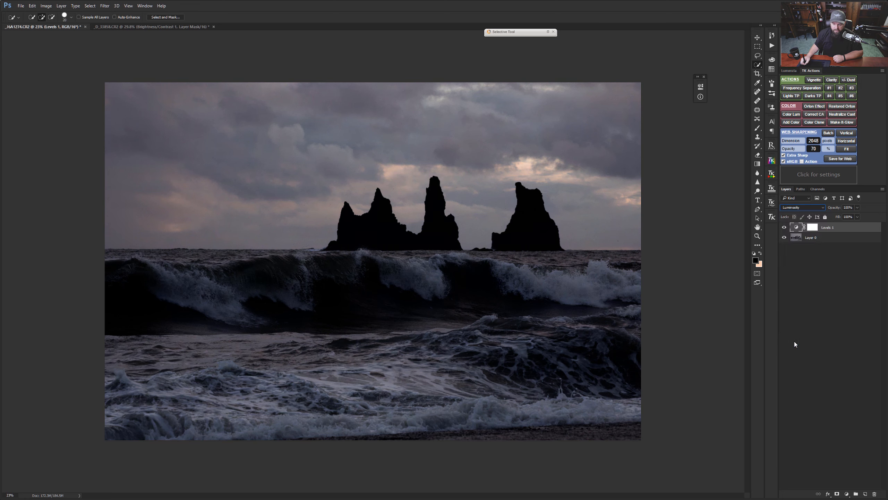
pyautogui.click(803, 208)
pyautogui.click(800, 215)
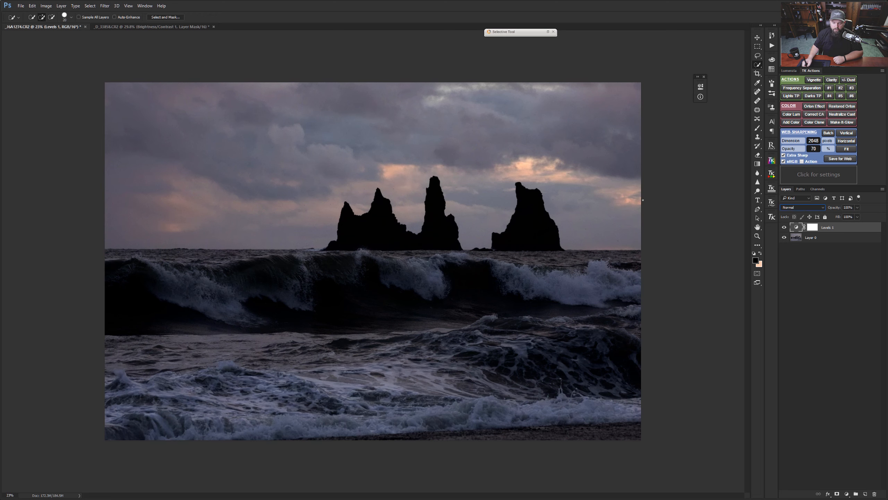
pyautogui.click(805, 208)
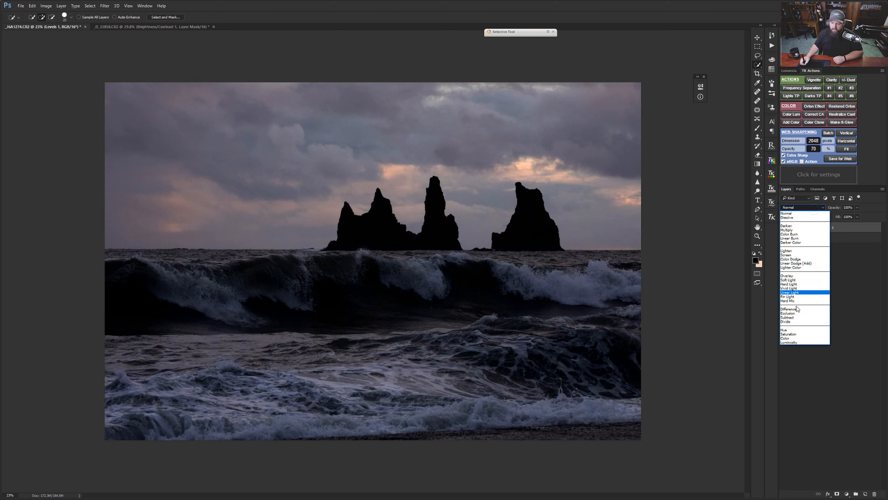
pyautogui.click(794, 343)
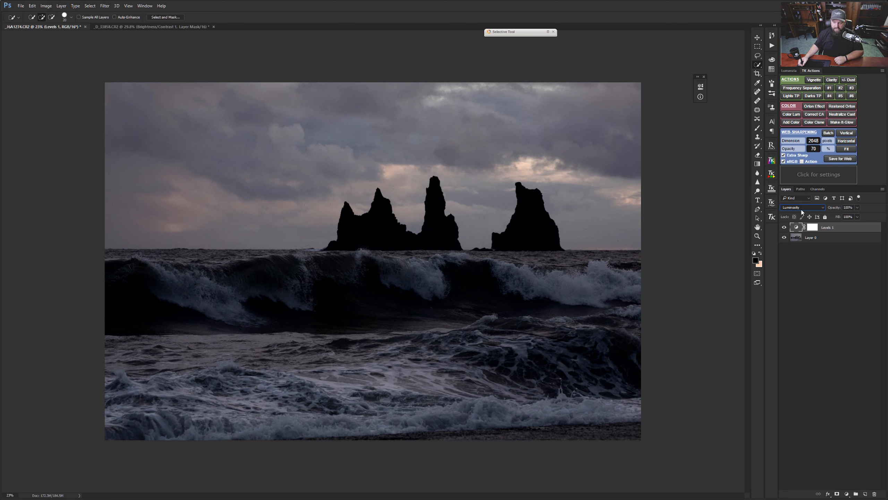
# Step: Invert the Levels mask to black and load the Alpha 1 channel as a sky selection with the mask active
pyautogui.click(813, 227)
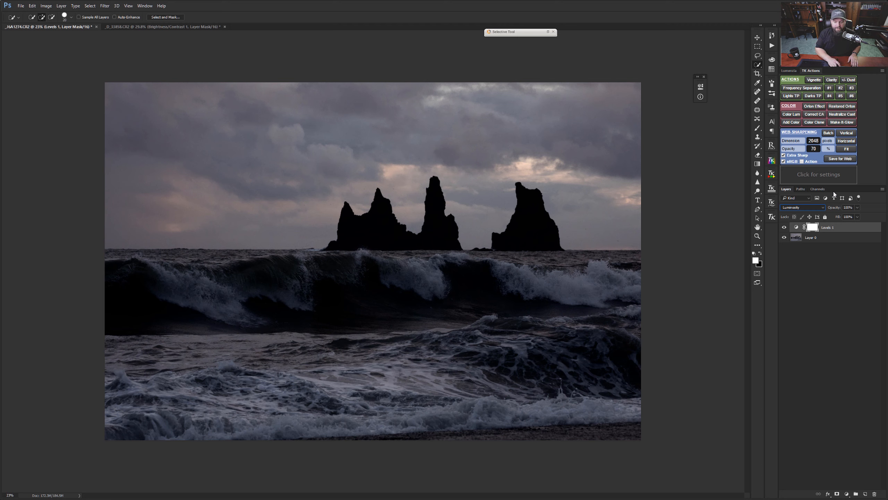
pyautogui.hotkey('ctrl', 'i')
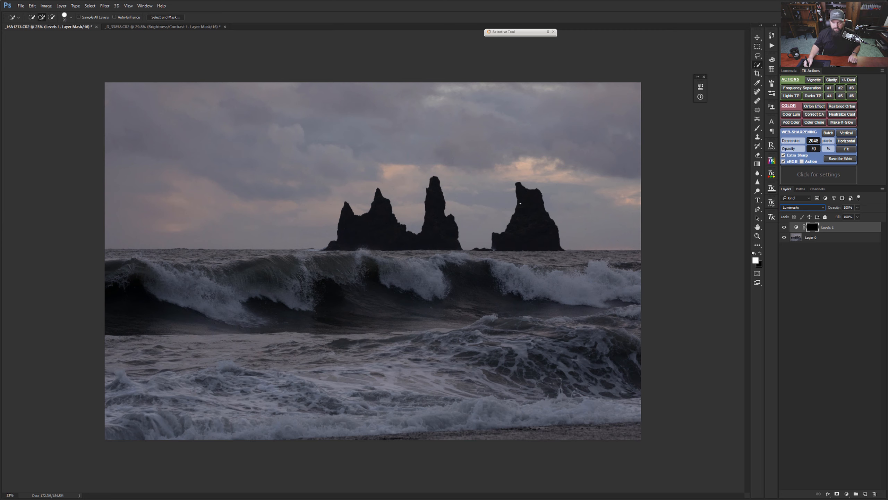
pyautogui.click(819, 189)
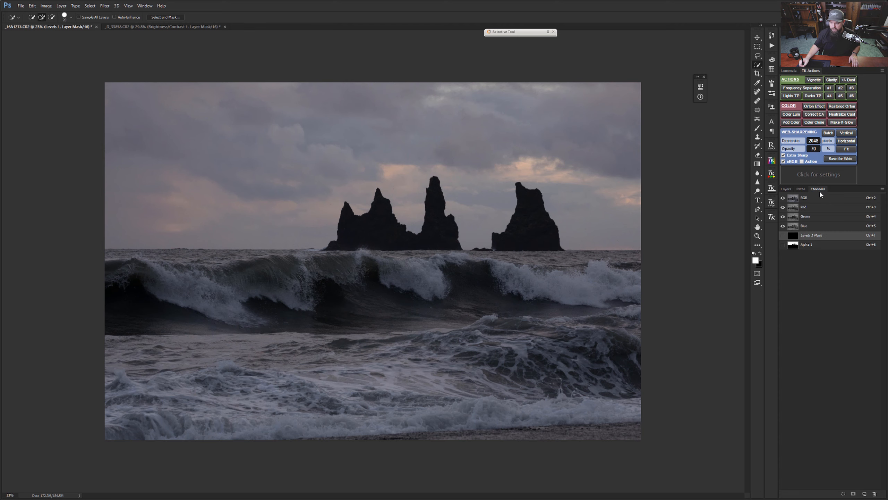
pyautogui.click(802, 245)
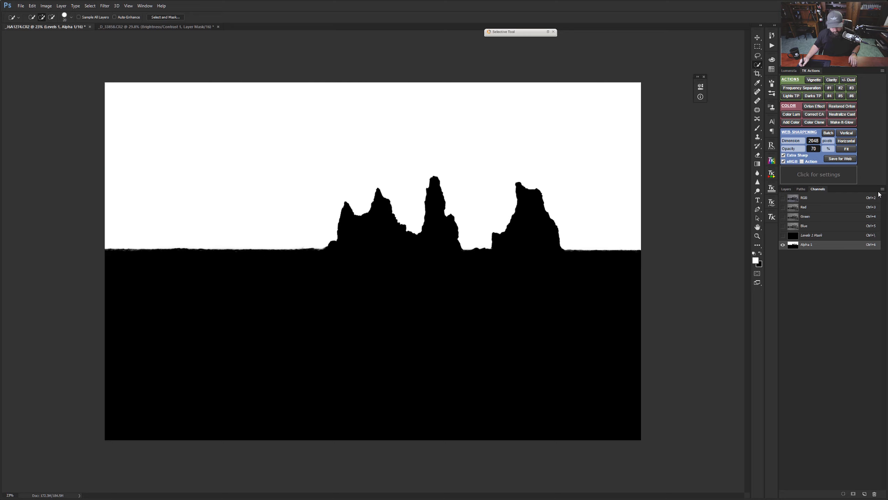
pyautogui.keyDown('ctrl'); pyautogui.click(794, 244); pyautogui.keyUp('ctrl')
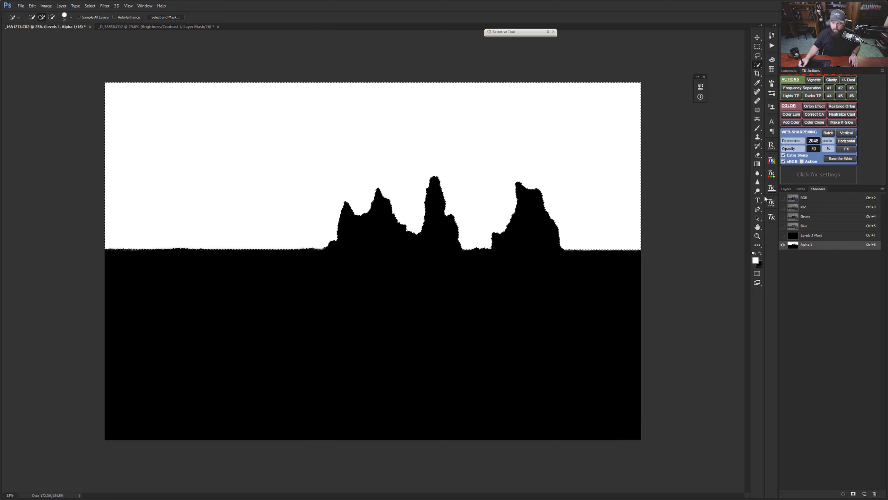
pyautogui.click(792, 191)
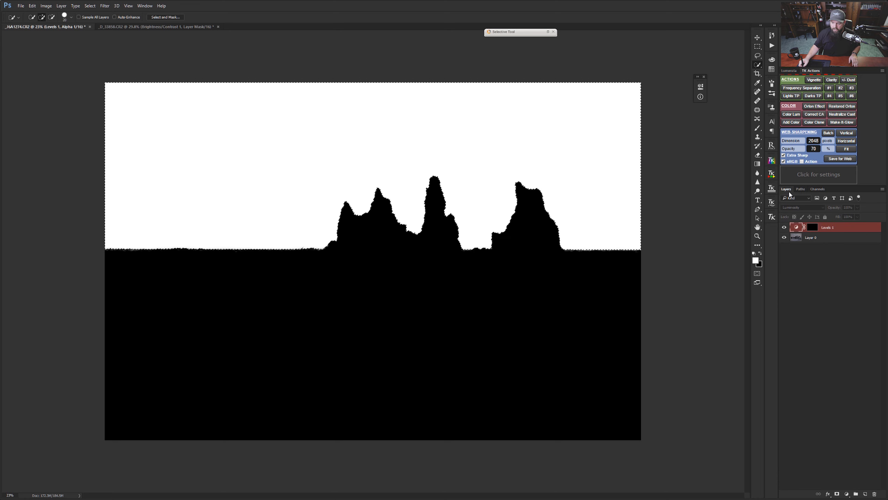
pyautogui.click(812, 227)
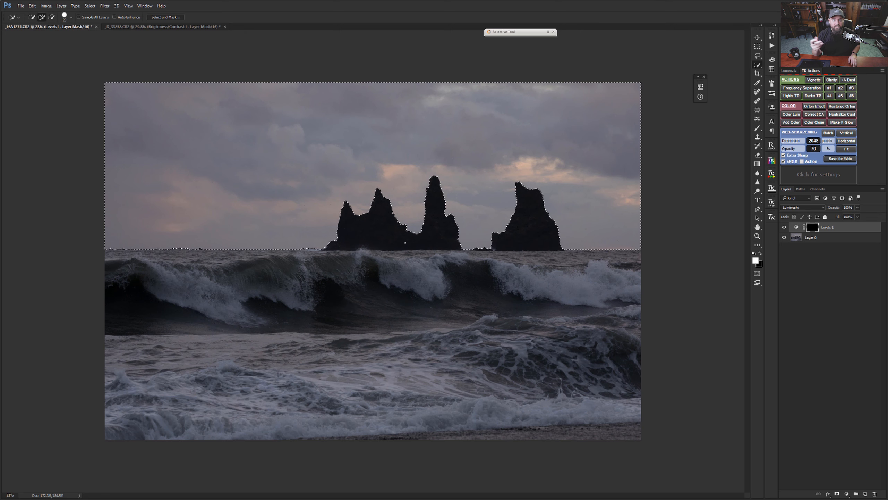
# Step: Hide the sky selection's outline and paint white across the upper sky on the Levels 1 mask with an enlarged brush at 60% opacity
pyautogui.hotkey('ctrl', 'd')
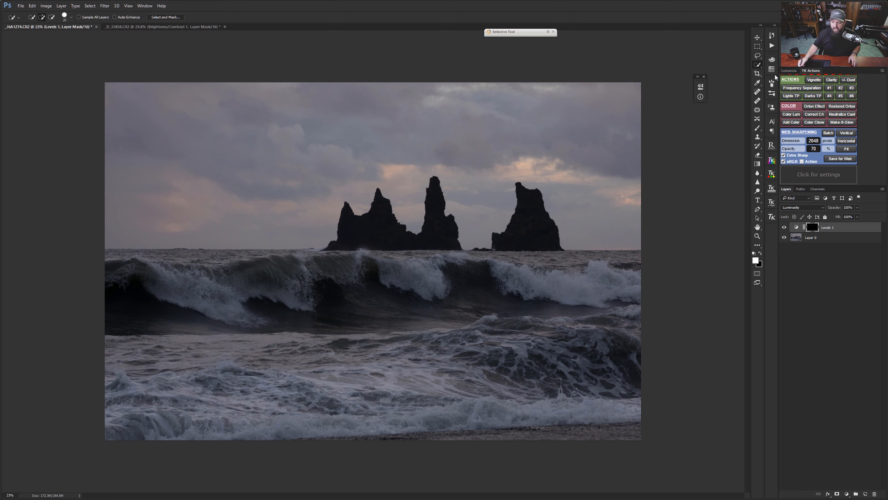
pyautogui.click(757, 128)
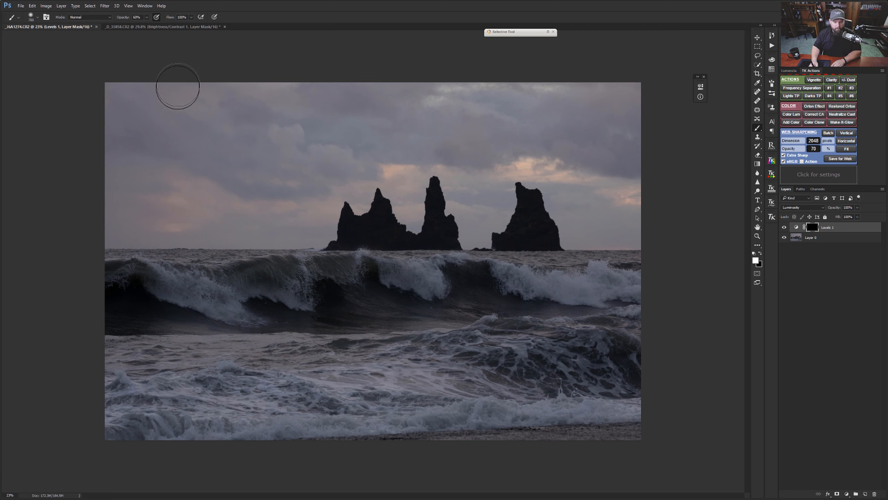
pyautogui.press(']')
pyautogui.press(']')
pyautogui.press(']')
pyautogui.press(']')
pyautogui.press(']')
pyautogui.press(']')
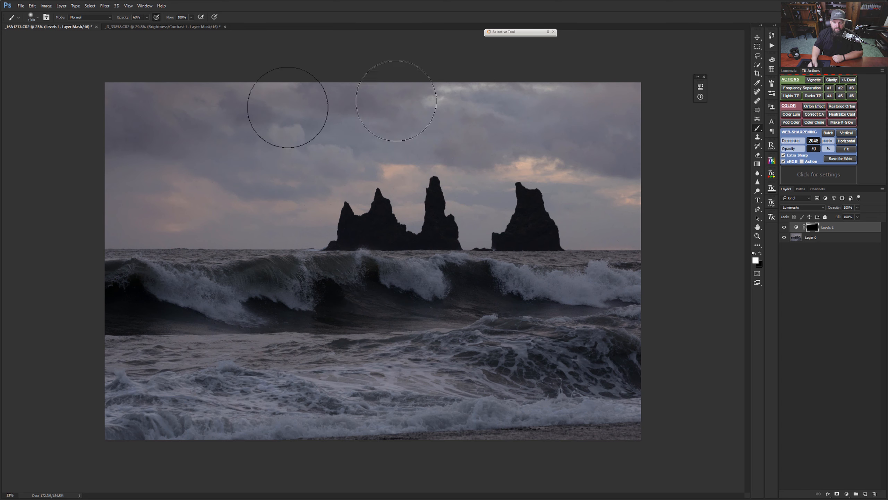
pyautogui.moveTo(288, 108); pyautogui.dragTo(534, 100)
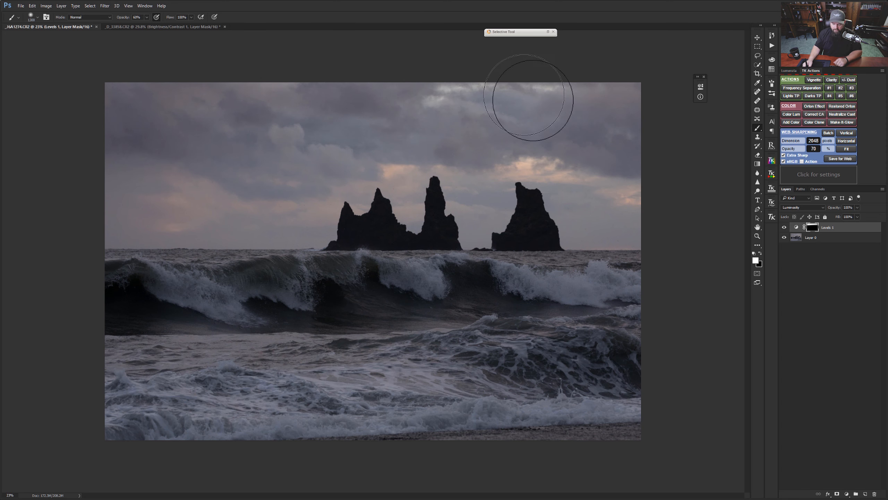
# Step: Extend the white painting on the Levels 1 mask across the clouds above and beside the sea stacks, adjusting the brush size at 60% opacity
pyautogui.press('[')
pyautogui.press('[')
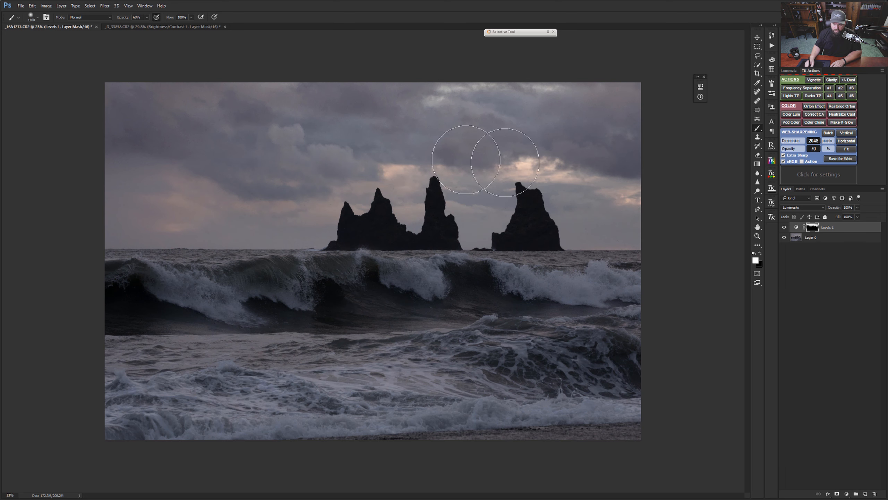
pyautogui.press(']')
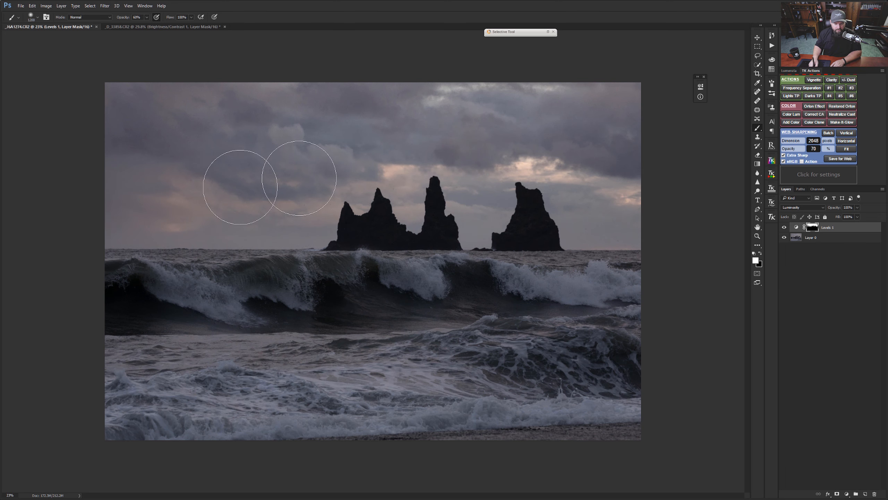
pyautogui.press(']')
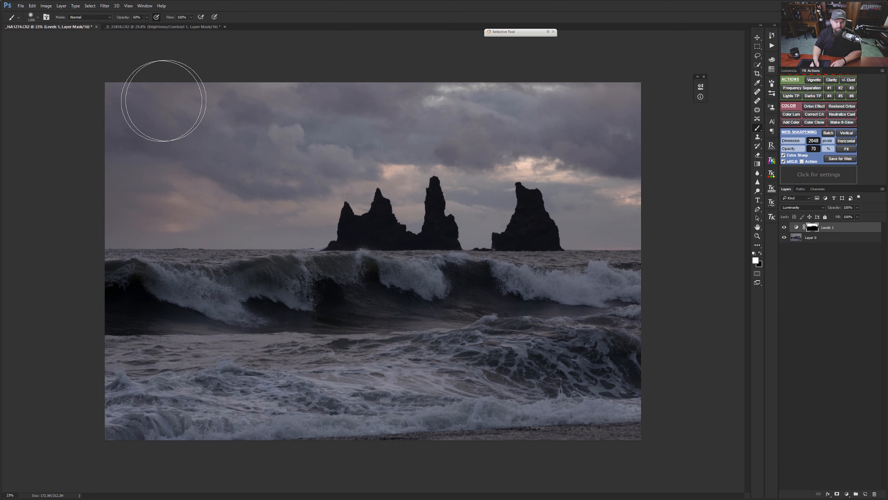
pyautogui.press(']')
pyautogui.press(']')
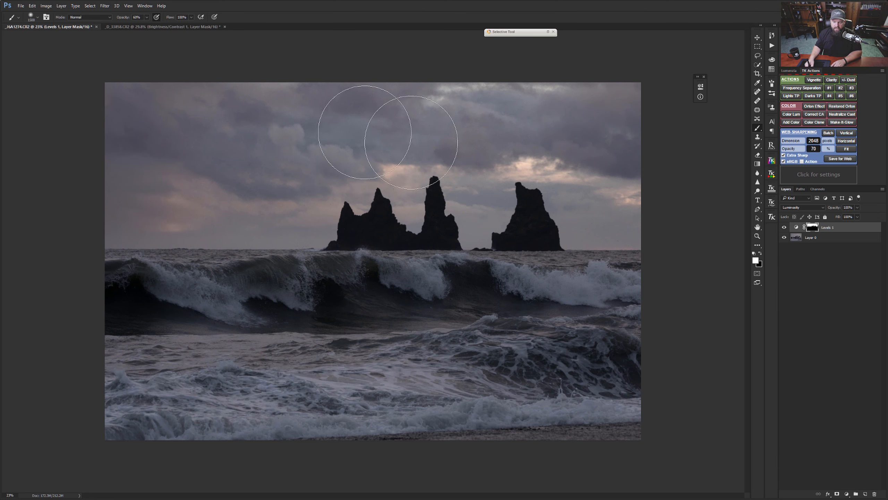
pyautogui.press('[')
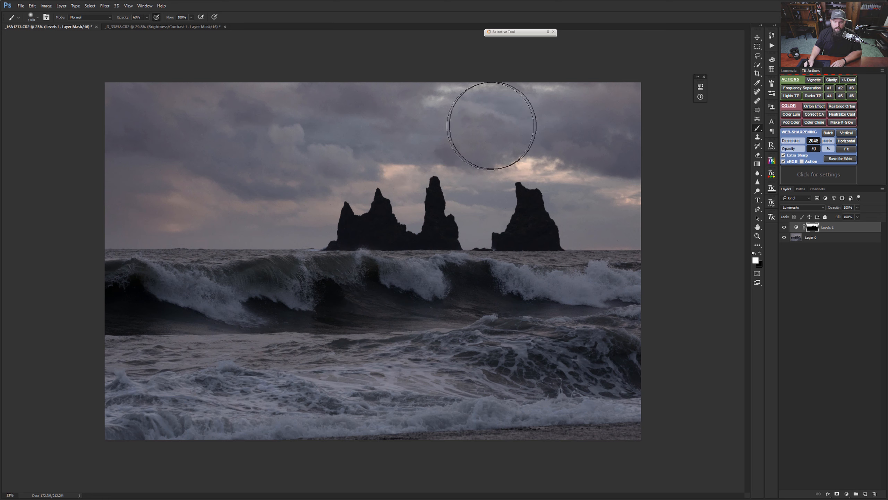
# Step: Paint the Levels 1 mask down to the horizon at 100% brush opacity and inspect the edge between sky and sea
pyautogui.press('0')
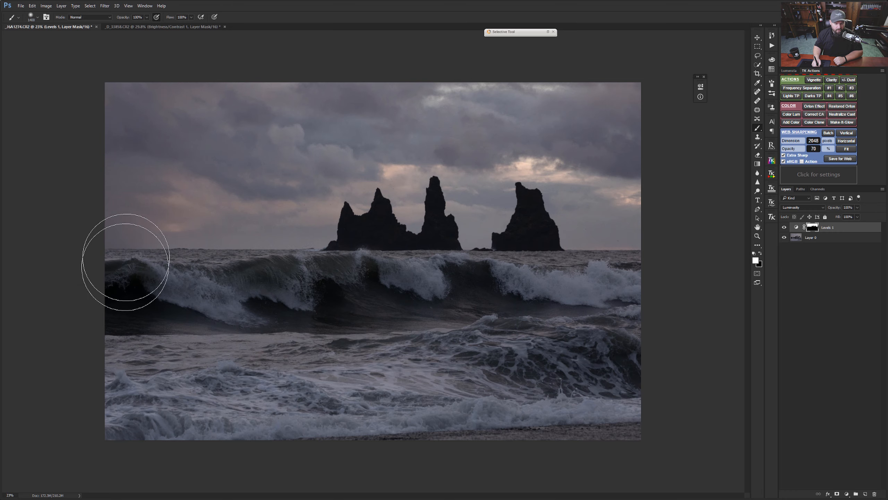
pyautogui.moveTo(105, 237)
pyautogui.mouseDown()
pyautogui.moveTo(137, 240)
pyautogui.moveTo(120, 244)
pyautogui.mouseUp()
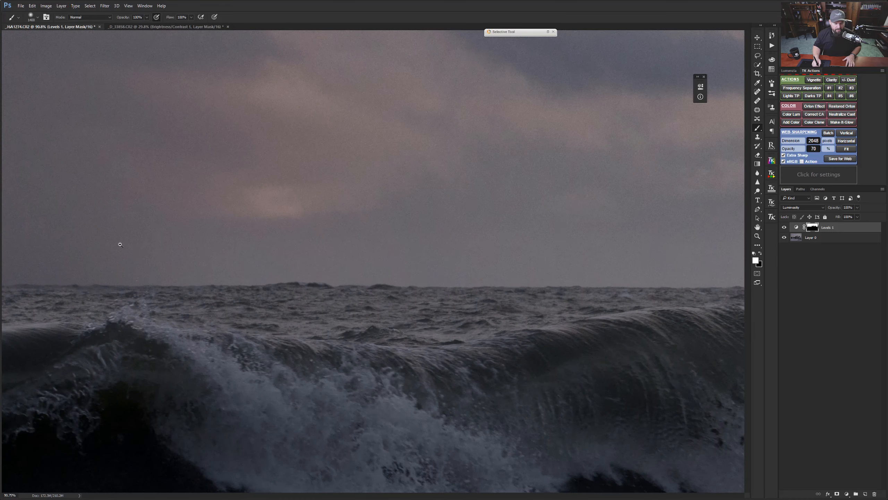
pyautogui.moveTo(305, 249); pyautogui.dragTo(223, 258)
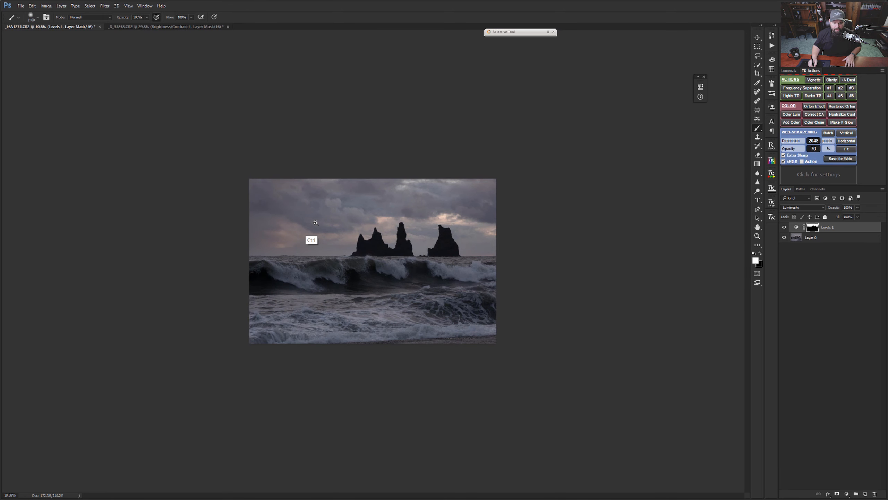
pyautogui.moveTo(315, 222); pyautogui.dragTo(352, 225)
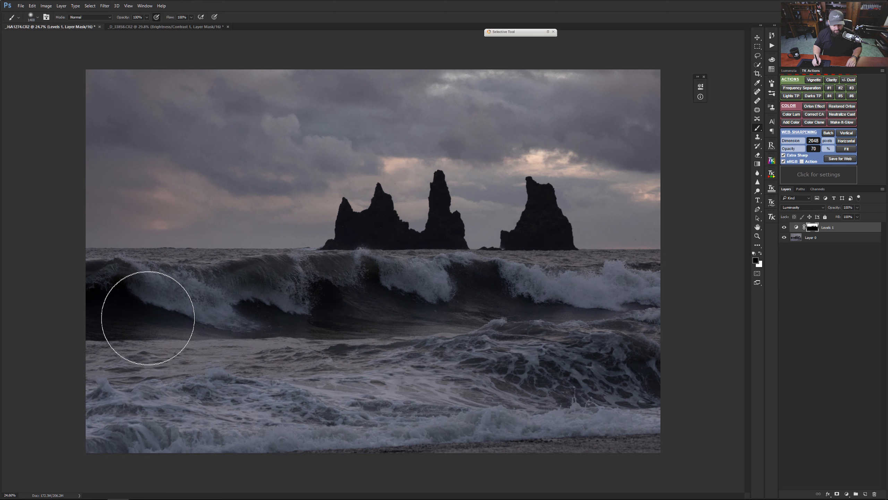
# Step: Try painting black over the sky on the Levels 1 mask with a larger brush, undo it and restore white as foreground
pyautogui.press('x')
pyautogui.press(']')
pyautogui.press(']')
pyautogui.press(']')
pyautogui.press(']')
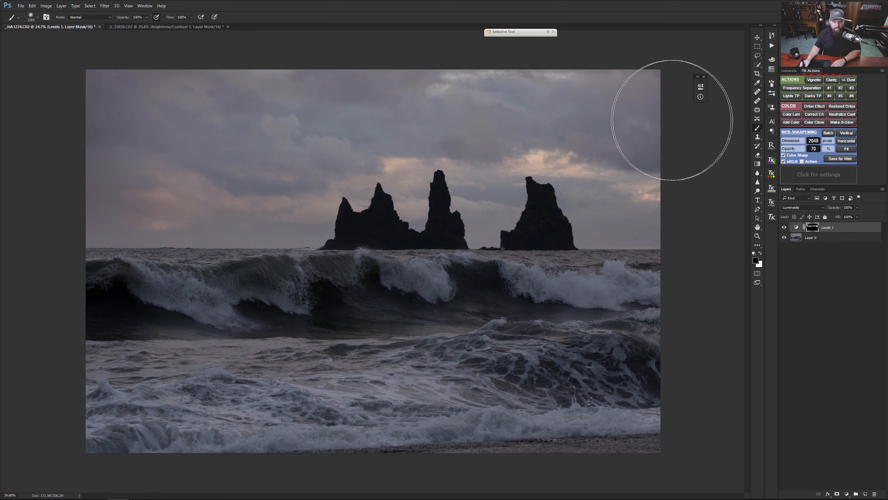
pyautogui.hotkey('ctrl', 'z')
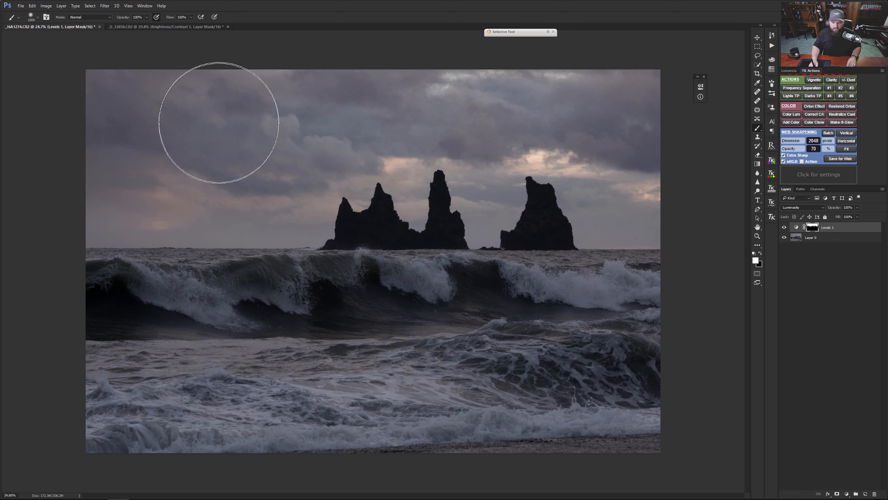
pyautogui.press('x')
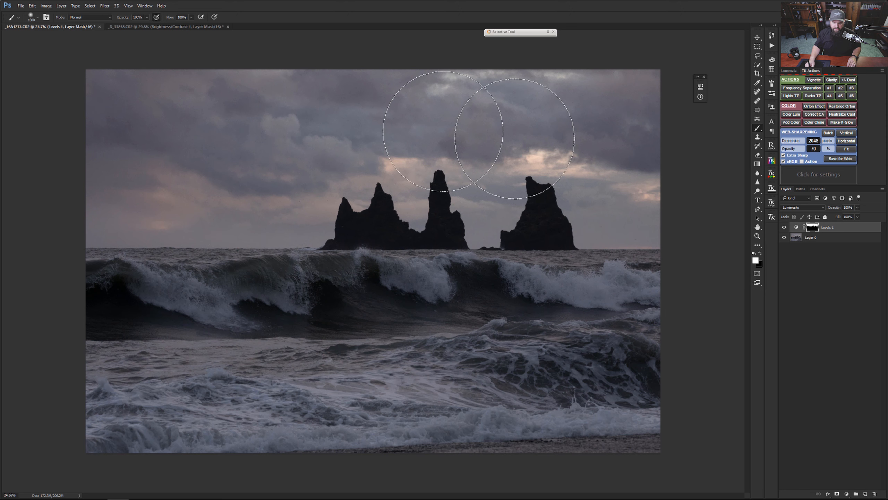
# Step: Compare the photo with the Levels 1 layer hidden and shown
pyautogui.moveTo(399, 312); pyautogui.dragTo(392, 313)
pyautogui.click(784, 228)
pyautogui.click(783, 228)
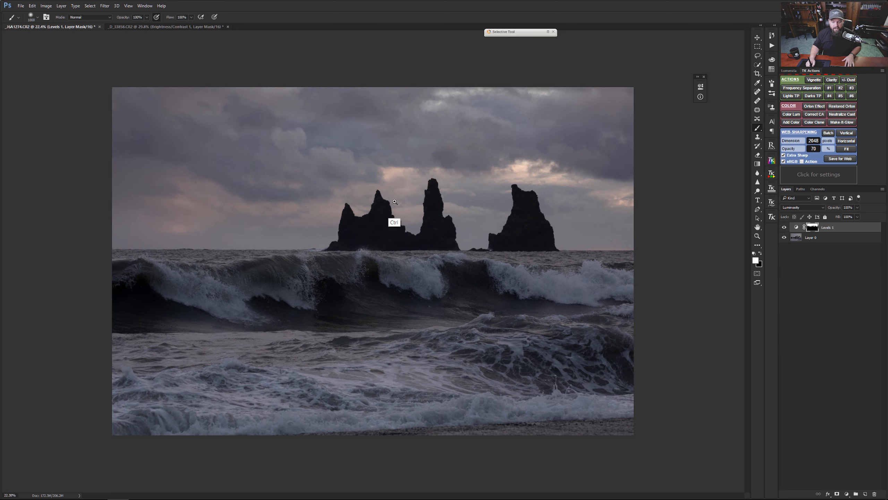
pyautogui.moveTo(395, 203); pyautogui.dragTo(410, 206)
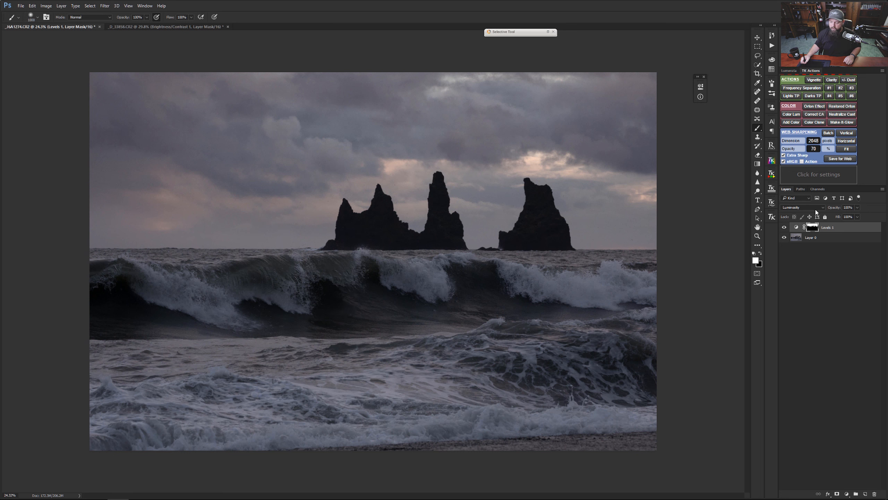
# Step: Add a second Levels adjustment layer, delete its layer mask and open its settings beside the photo
pyautogui.click(847, 493)
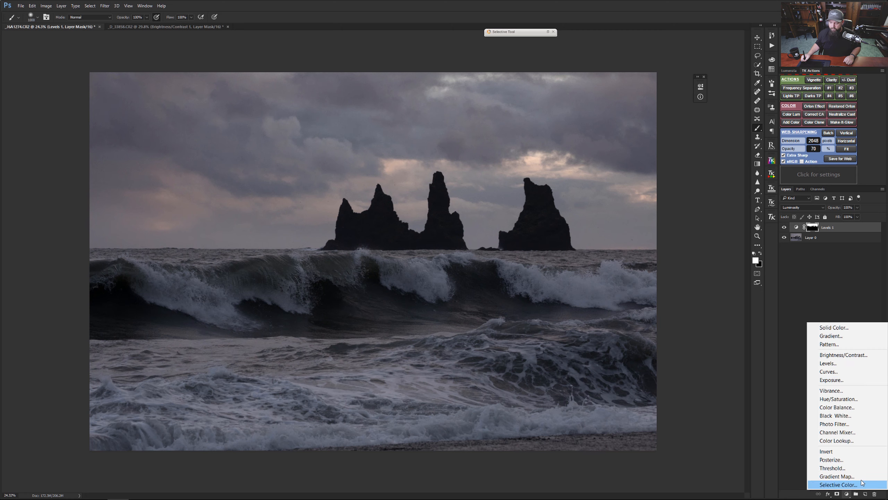
pyautogui.click(836, 363)
pyautogui.rightClick(813, 227)
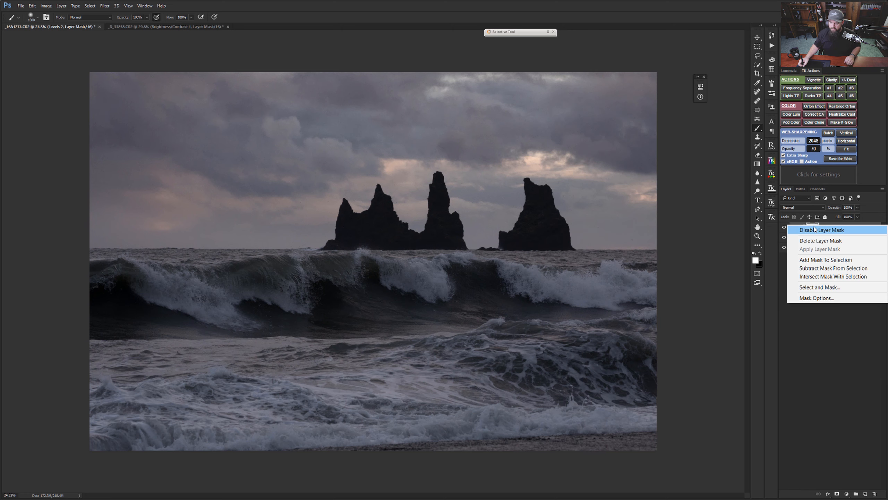
pyautogui.click(828, 240)
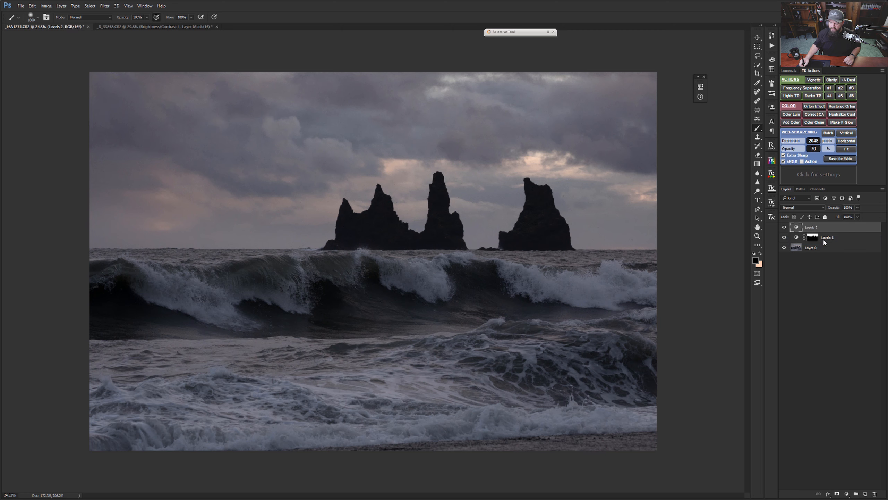
pyautogui.click(797, 228)
pyautogui.moveTo(638, 84); pyautogui.dragTo(771, 80)
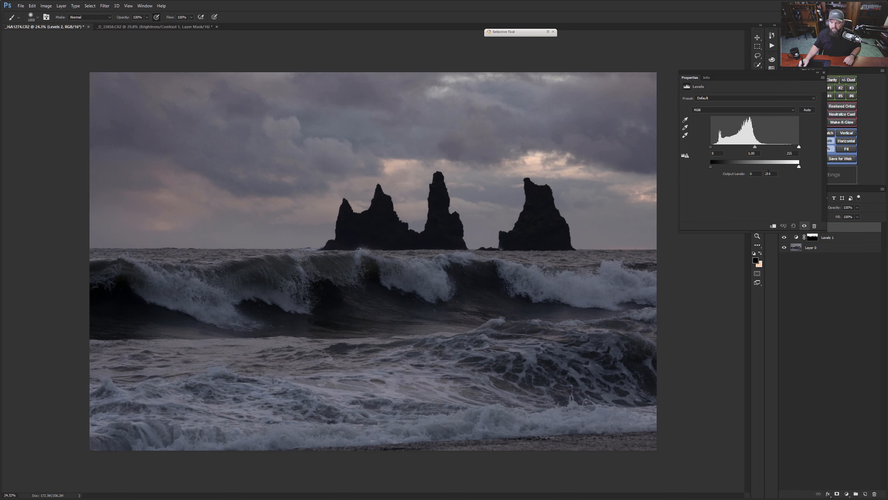
# Step: Brighten the photo with Levels 2 by setting the white input to 159 and the midtones to 0.90
pyautogui.moveTo(799, 146); pyautogui.dragTo(773, 142)
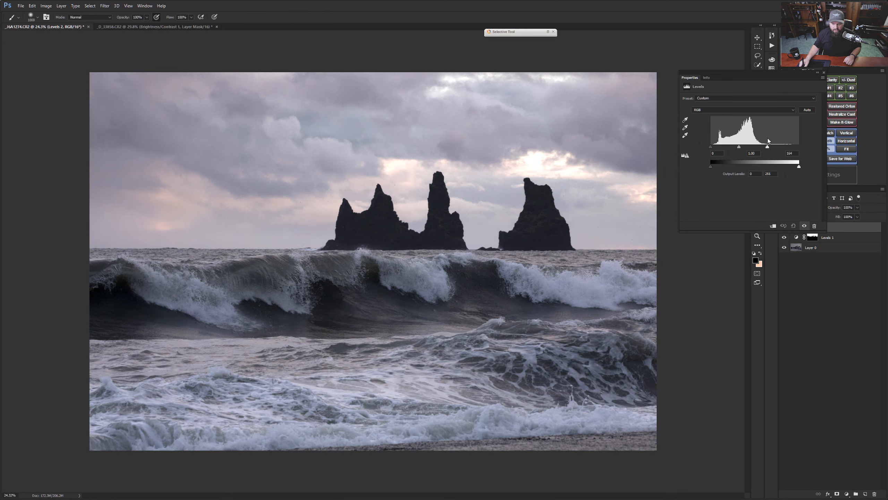
pyautogui.moveTo(739, 147); pyautogui.dragTo(744, 149)
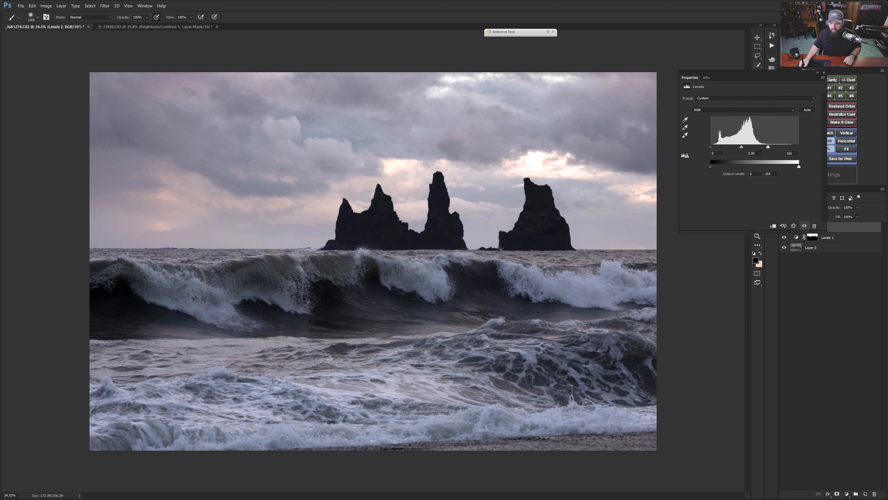
pyautogui.moveTo(772, 148); pyautogui.dragTo(772, 149)
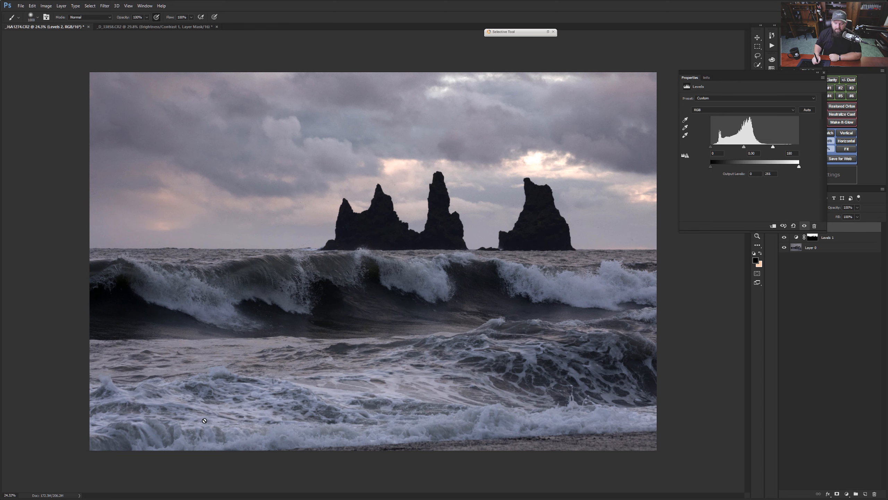
pyautogui.moveTo(773, 147); pyautogui.dragTo(769, 147)
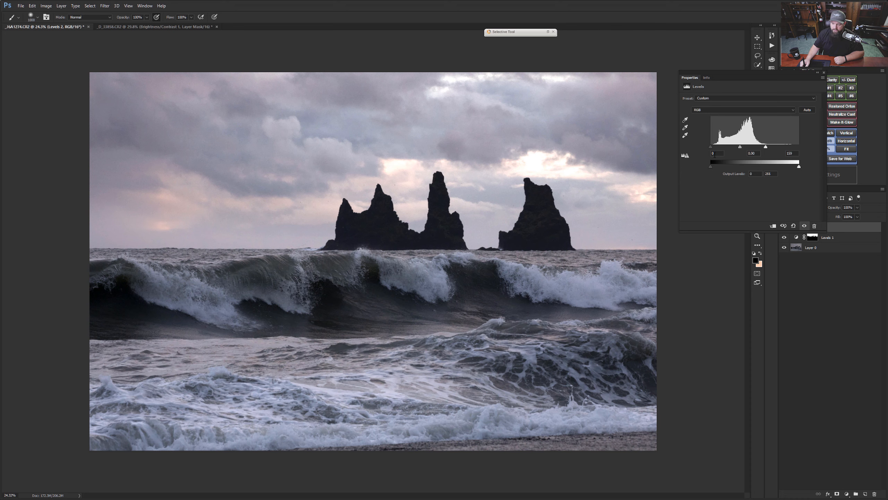
# Step: Raise the Levels 2 black output level to 6 after trying 32, and collapse the adjustment settings
pyautogui.moveTo(717, 169); pyautogui.dragTo(721, 169)
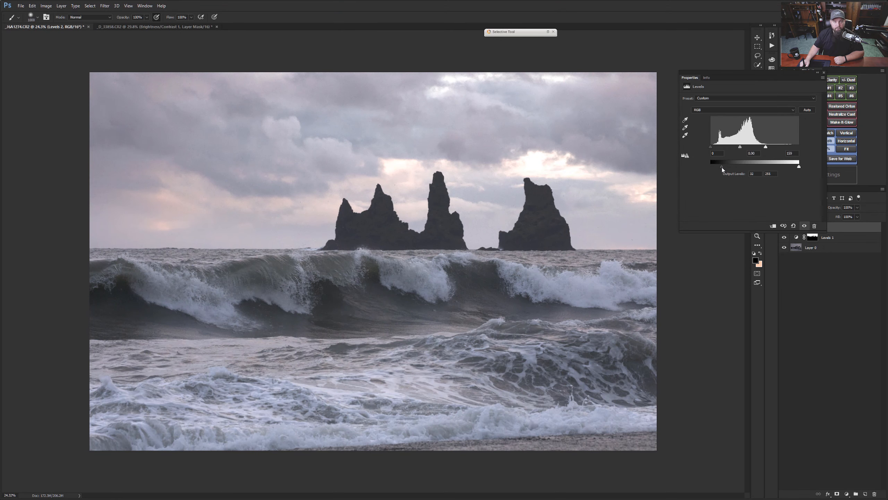
pyautogui.moveTo(722, 170); pyautogui.dragTo(713, 170)
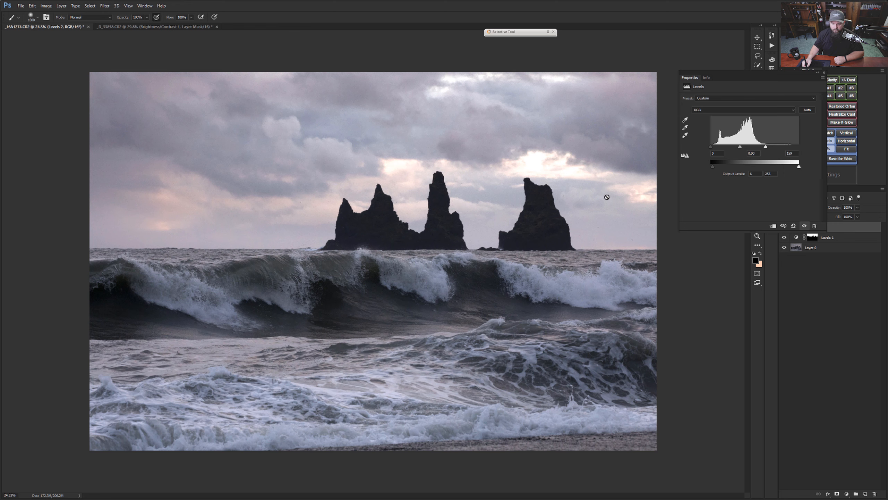
pyautogui.click(817, 73)
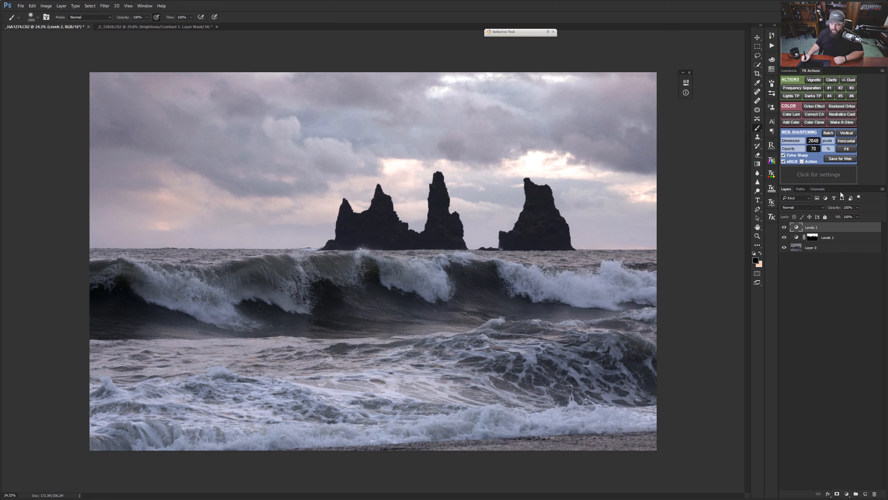
# Step: Add a black mask to Levels 2 and load the Alpha 1 channel as a selection with that mask active
pyautogui.click(838, 493)
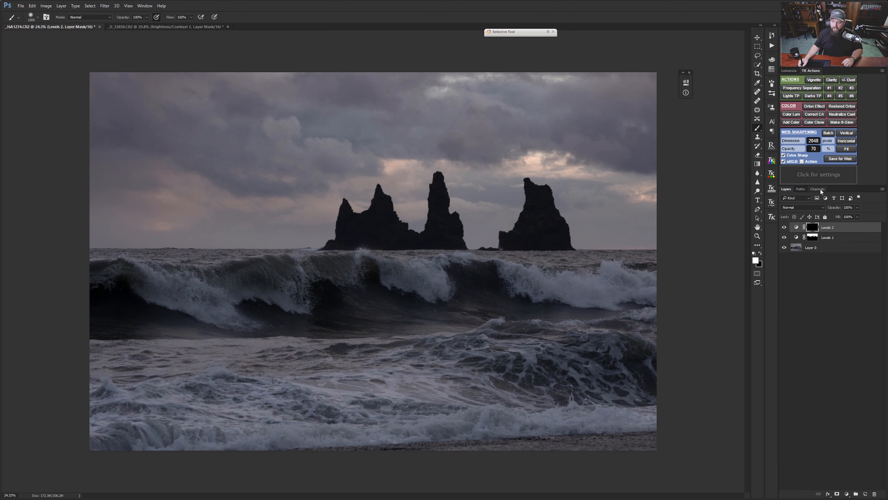
pyautogui.click(818, 189)
pyautogui.click(795, 245)
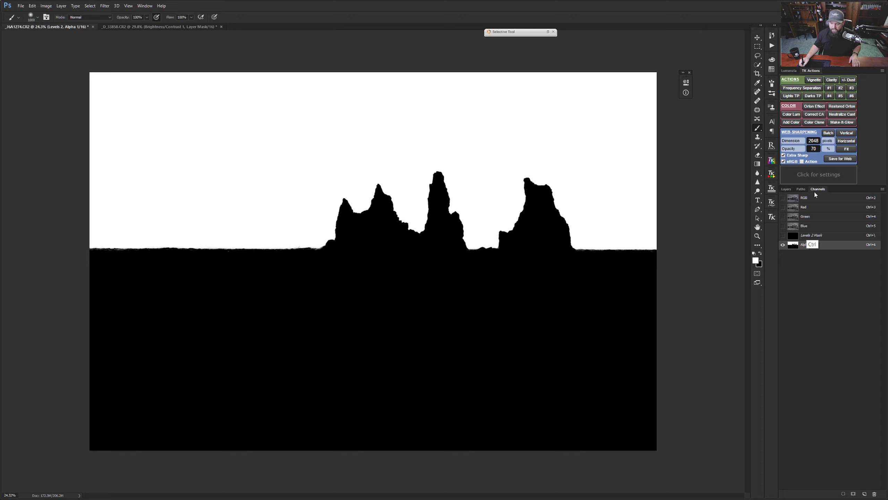
pyautogui.keyDown('ctrl'); pyautogui.click(794, 246); pyautogui.keyUp('ctrl')
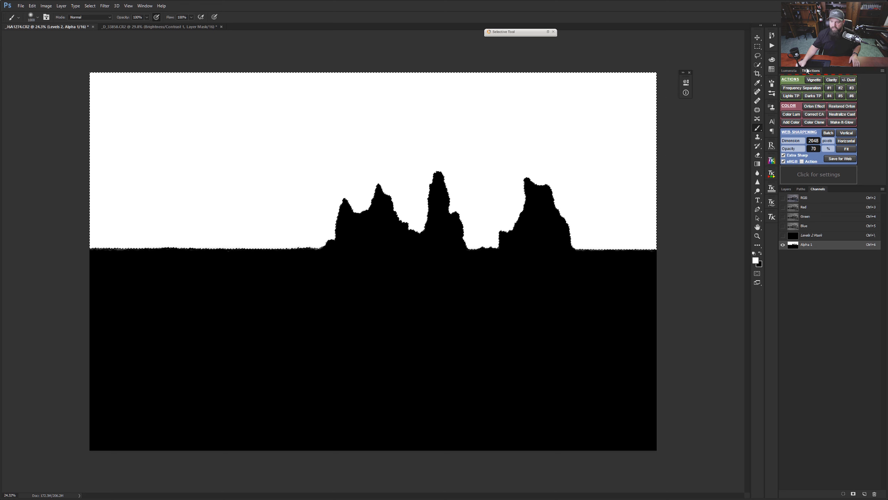
pyautogui.click(787, 189)
pyautogui.click(812, 227)
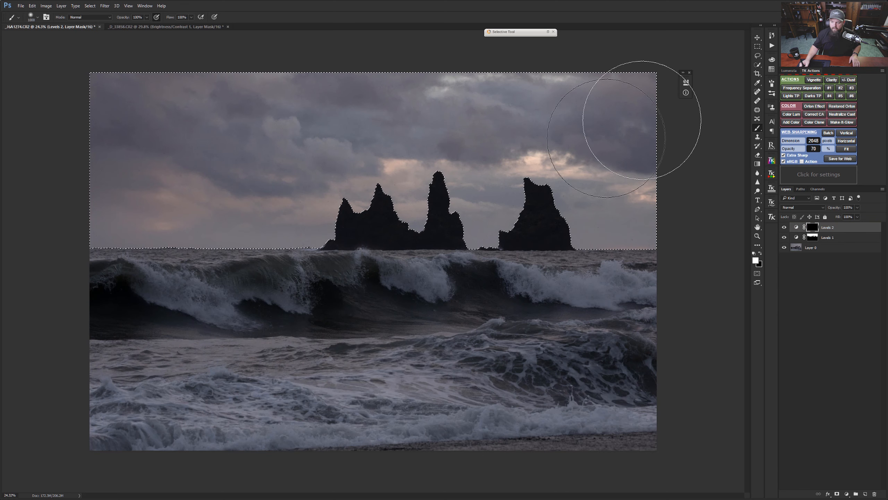
# Step: Invert the loaded sky selection so it covers the sea and the rock stacks
pyautogui.click(758, 66)
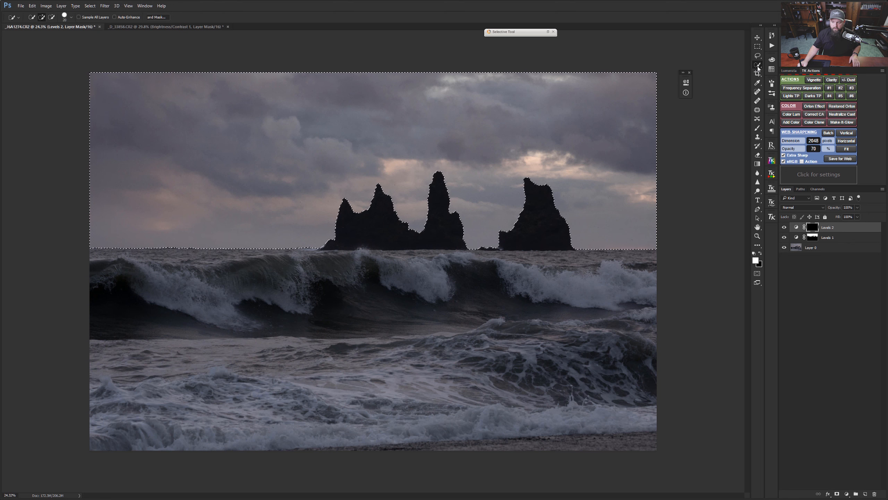
pyautogui.click(758, 47)
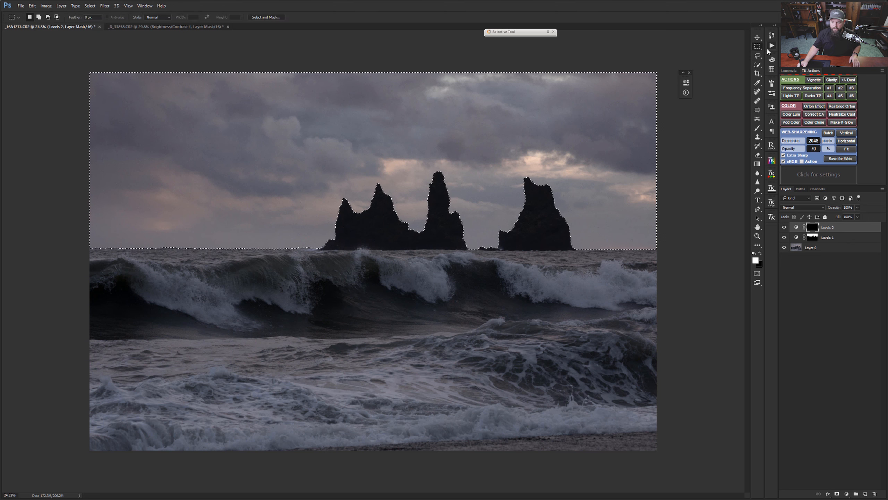
pyautogui.rightClick(407, 108)
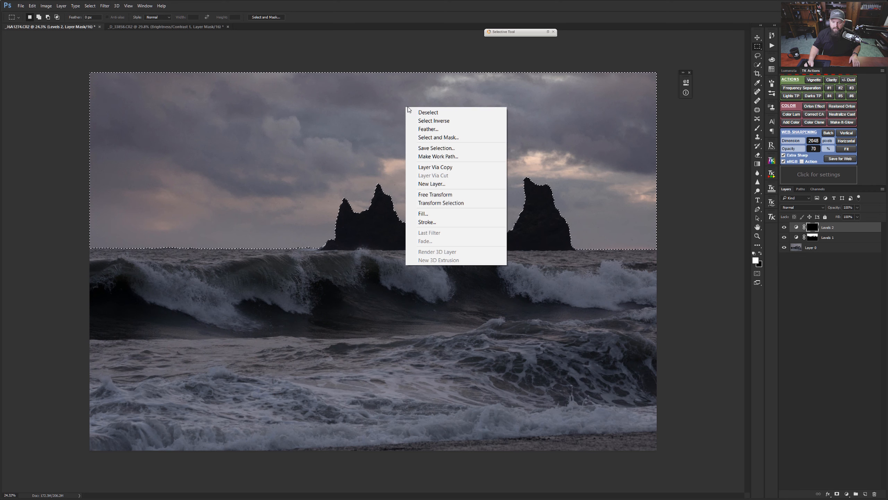
pyautogui.click(446, 120)
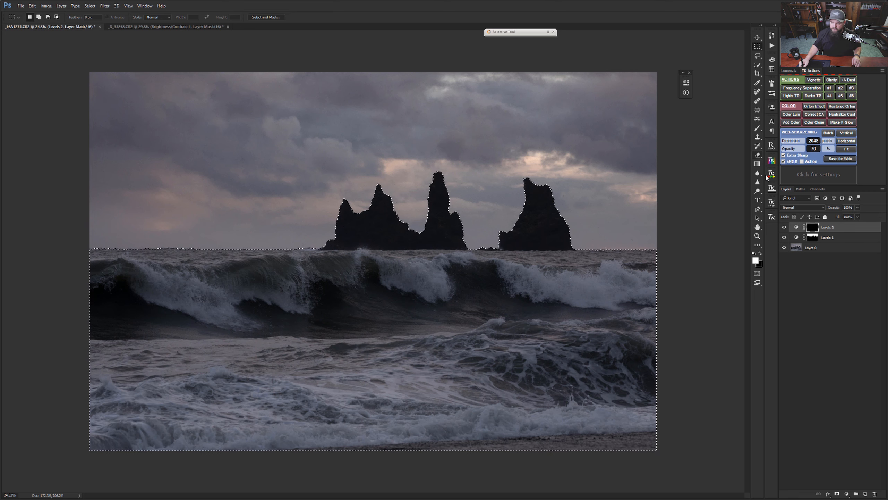
# Step: Hide the selection outline and paint white on the Levels 2 mask over the rocks, horizon and breaking wave with a 70% opacity Brush
pyautogui.click(757, 128)
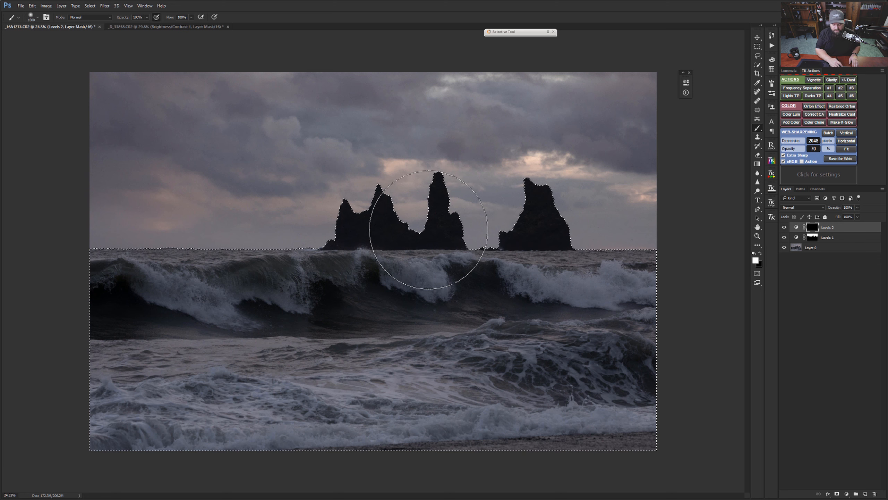
pyautogui.hotkey('ctrl', 'd')
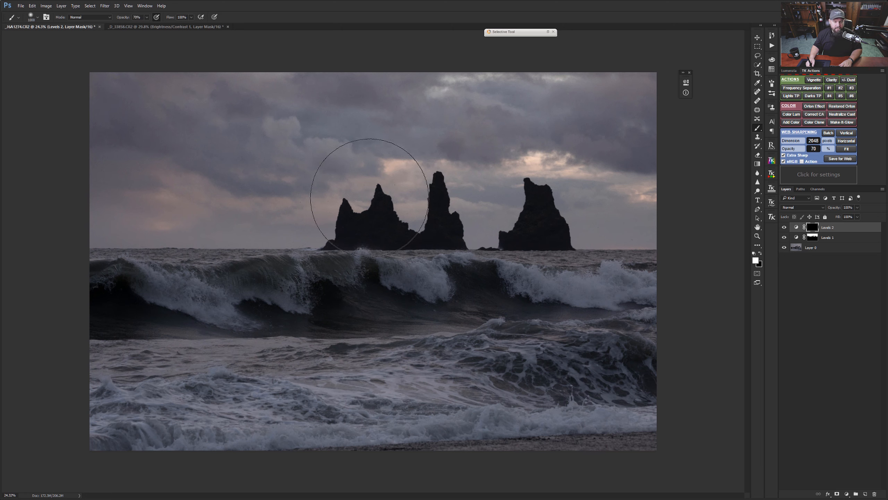
pyautogui.press('[')
pyautogui.press('[')
pyautogui.press('[')
pyautogui.press('[')
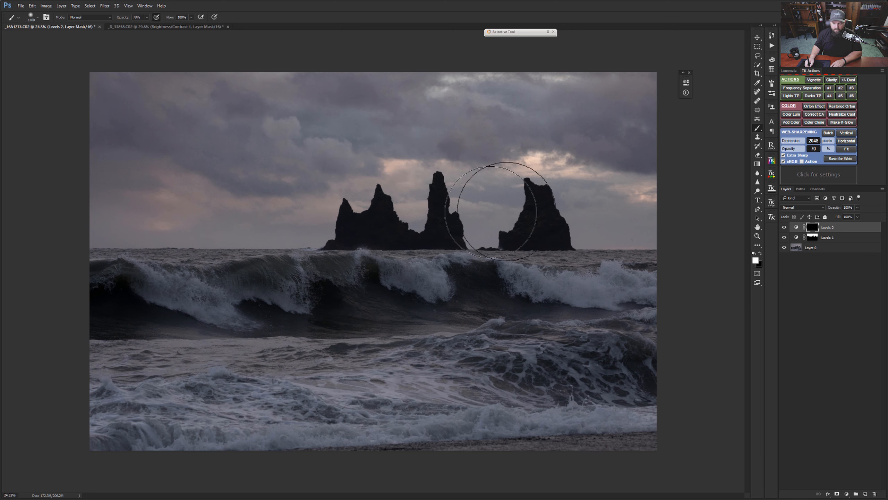
pyautogui.press(']')
pyautogui.moveTo(584, 208); pyautogui.dragTo(226, 230)
pyautogui.moveTo(108, 256)
pyautogui.mouseDown()
pyautogui.moveTo(476, 268)
pyautogui.moveTo(674, 258)
pyautogui.mouseUp()
pyautogui.press('[')
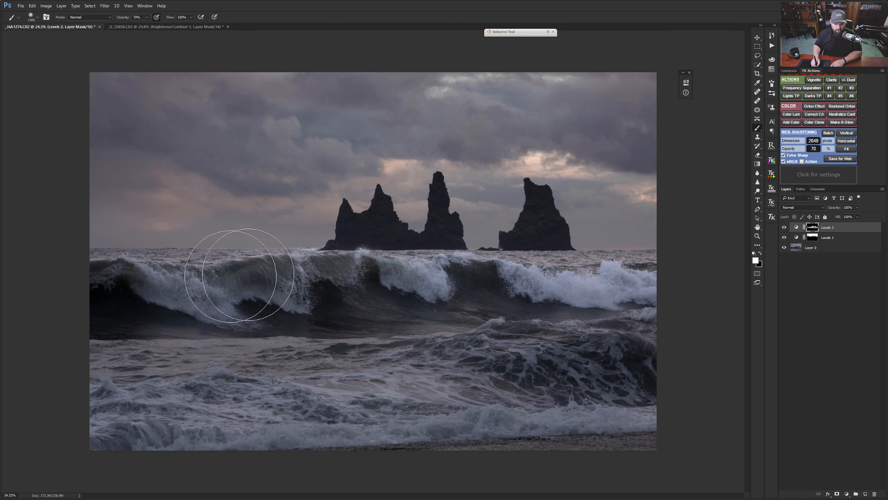
pyautogui.moveTo(231, 276); pyautogui.dragTo(59, 282)
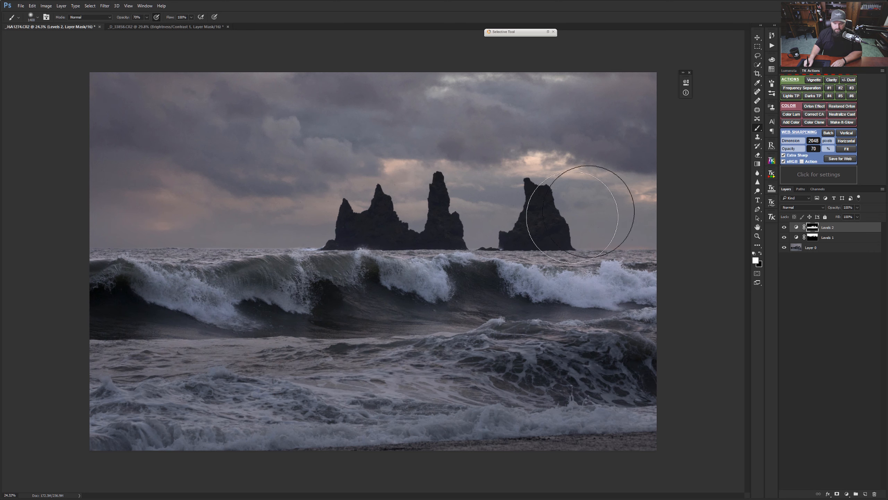
# Step: Continue painting the Levels 2 mask white across the wave and the foreground water, varying the brush size
pyautogui.press(']')
pyautogui.press(']')
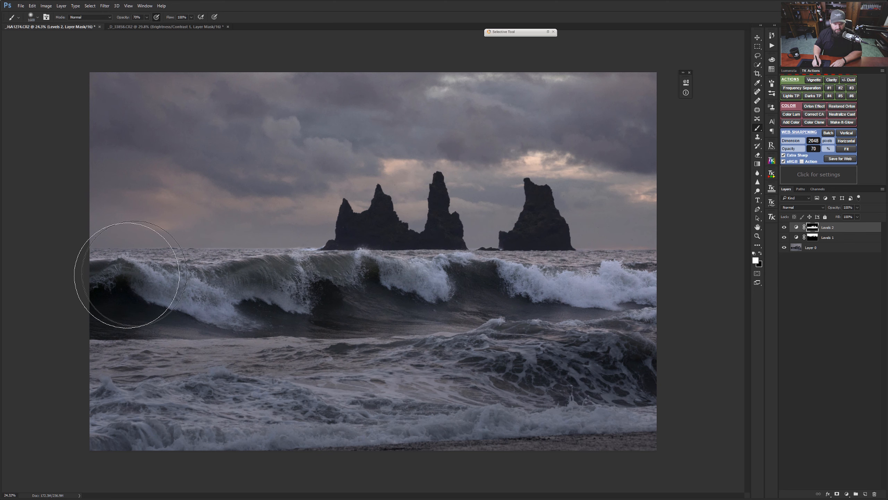
pyautogui.press('[')
pyautogui.press('[')
pyautogui.press('[')
pyautogui.press('[')
pyautogui.press('[')
pyautogui.press('[')
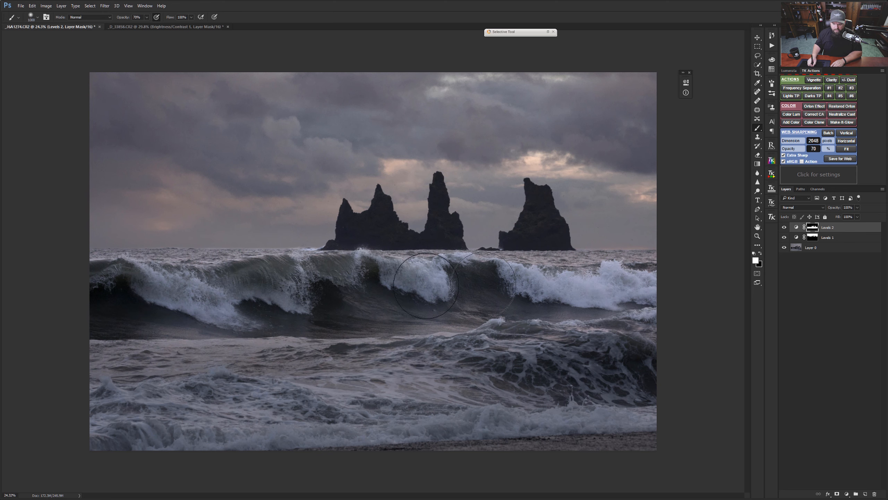
pyautogui.press(']')
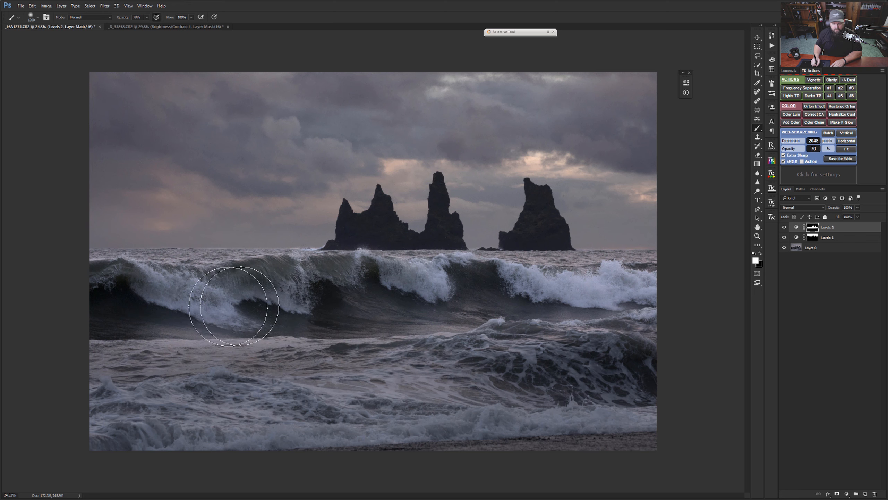
pyautogui.press('[')
pyautogui.press('[')
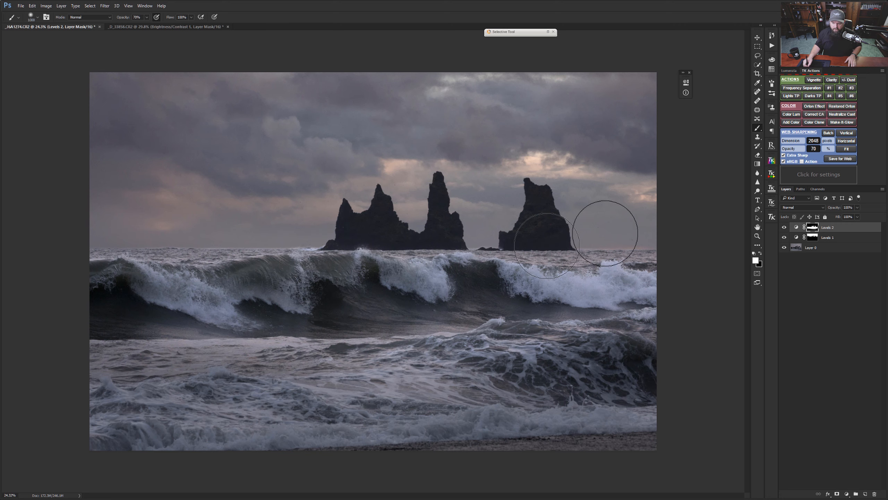
# Step: Switch to a much smaller black brush and touch up the Levels 2 mask along the horizon beside the rightmost rock stack
pyautogui.moveTo(575, 240); pyautogui.dragTo(631, 250)
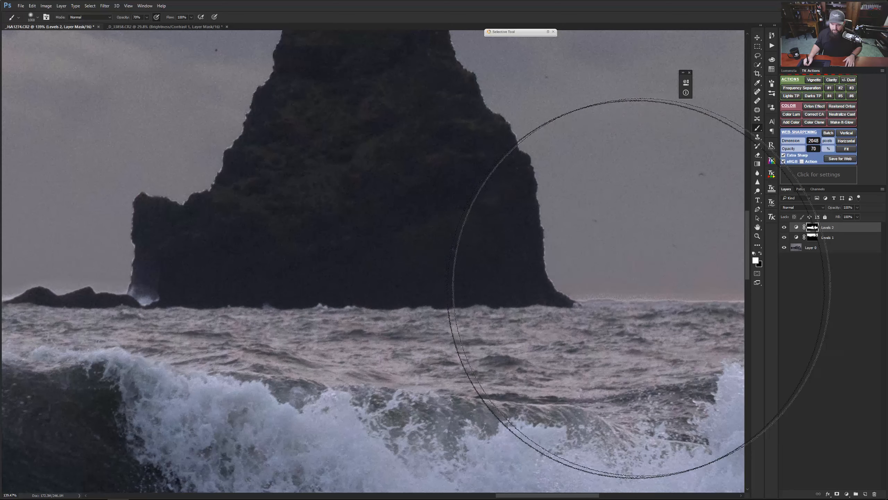
pyautogui.moveTo(641, 303)
pyautogui.mouseDown()
pyautogui.moveTo(453, 307)
pyautogui.moveTo(416, 277)
pyautogui.moveTo(362, 299)
pyautogui.mouseUp()
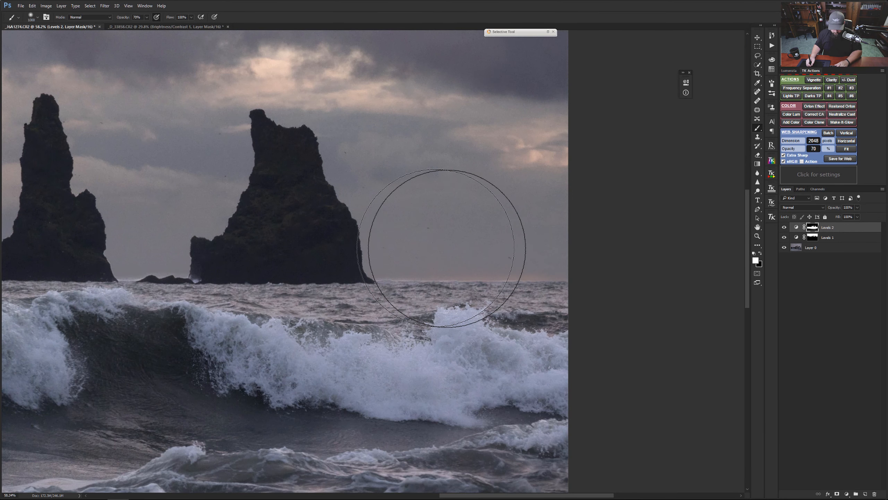
pyautogui.press('[')
pyautogui.press('[')
pyautogui.press('[')
pyautogui.press('[')
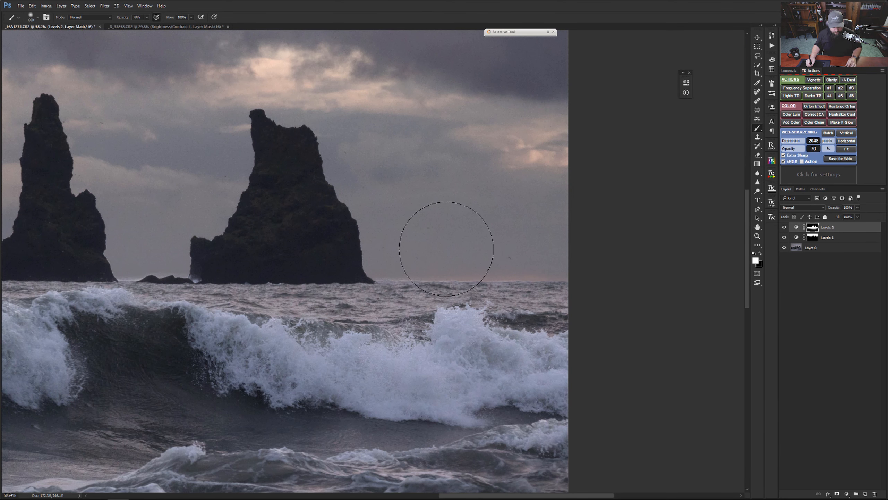
pyautogui.press('x')
pyautogui.press('[')
pyautogui.press('[')
pyautogui.press('[')
pyautogui.press('[')
pyautogui.press('[')
pyautogui.press('[')
pyautogui.press('[')
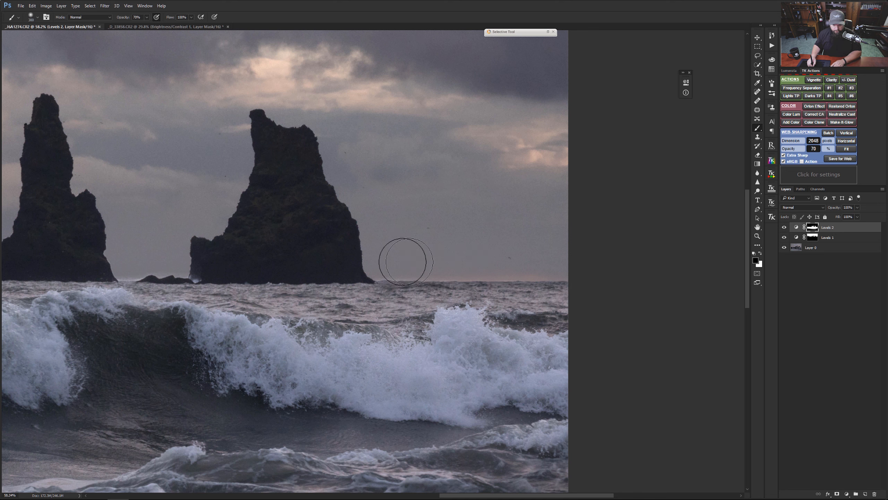
pyautogui.press('[')
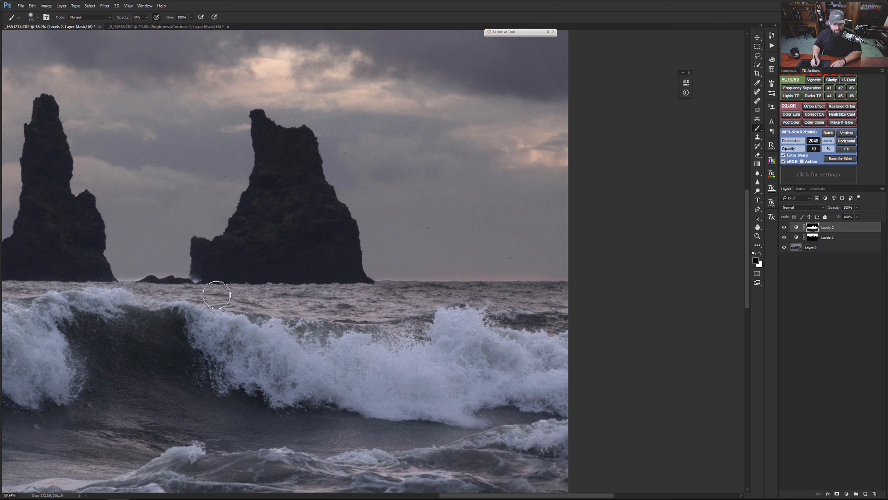
# Step: Paint black on the Levels 2 mask over the bright fringe above the horizon between the middle and rightmost stacks
pyautogui.hotkey('ctrl', 'space')
pyautogui.moveTo(105, 274)
pyautogui.mouseDown()
pyautogui.moveTo(148, 276)
pyautogui.moveTo(250, 244)
pyautogui.mouseUp()
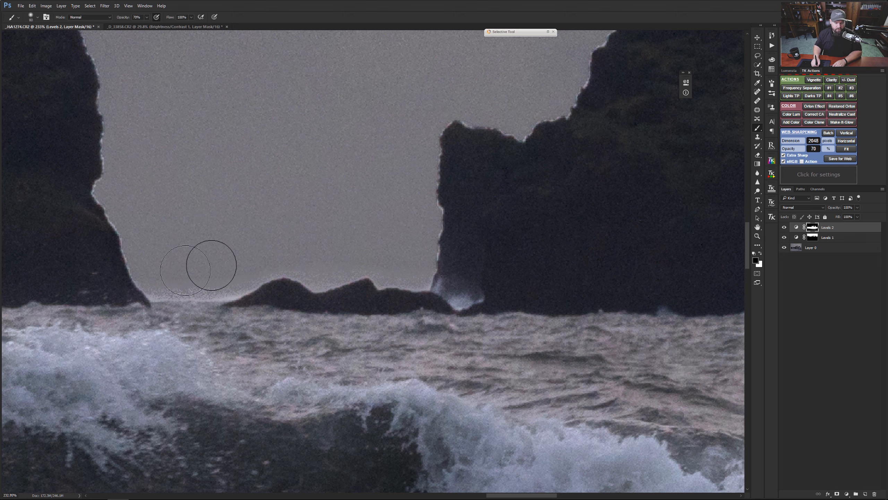
pyautogui.moveTo(191, 281); pyautogui.dragTo(214, 276)
pyautogui.press('[')
pyautogui.press('[')
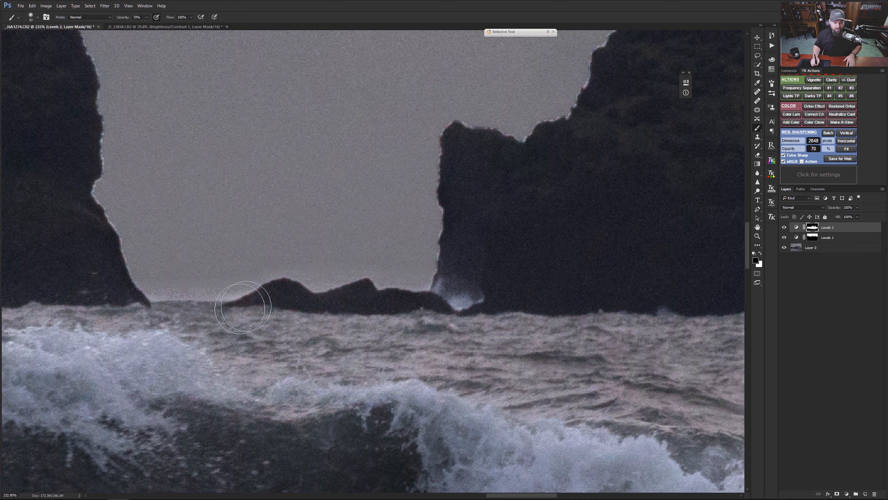
# Step: Clean up the fringe on the Levels 2 mask along the horizon from the leftmost stack to the photo's edge
pyautogui.scroll(-5, 196, 342)
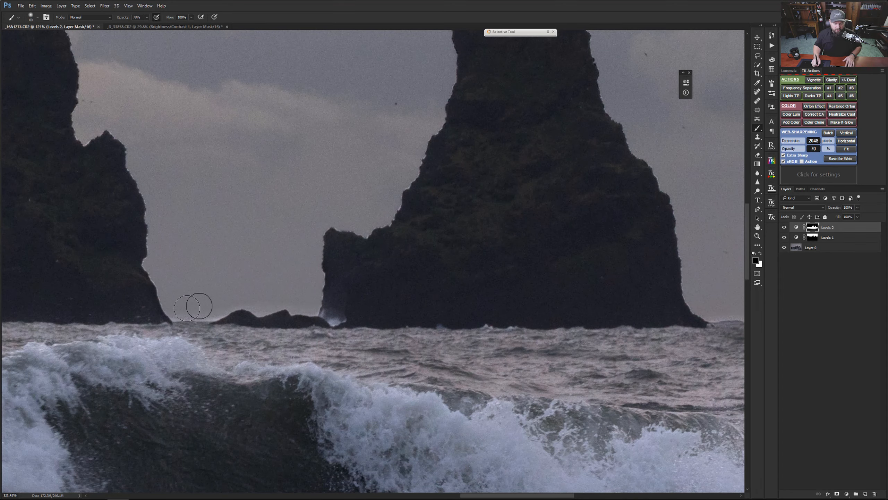
pyautogui.moveTo(125, 325); pyautogui.dragTo(593, 301)
pyautogui.moveTo(127, 304); pyautogui.dragTo(620, 296)
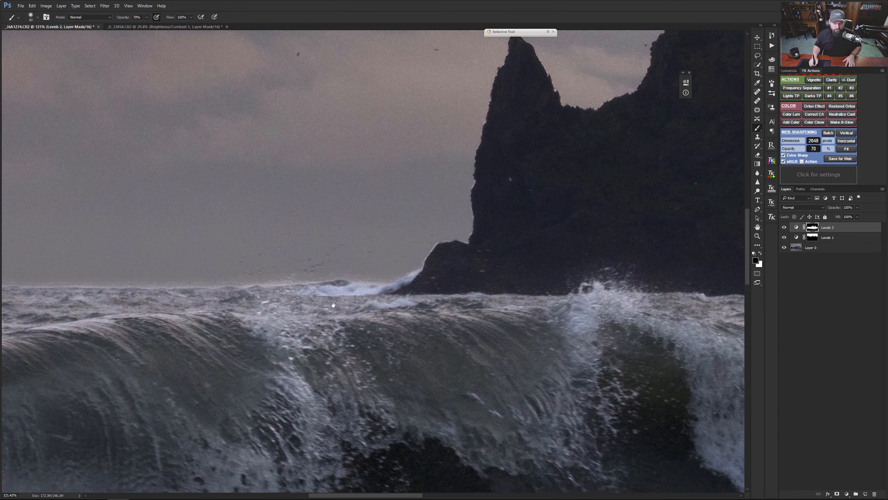
pyautogui.moveTo(281, 287); pyautogui.dragTo(349, 298)
pyautogui.scroll(5, 191, 301)
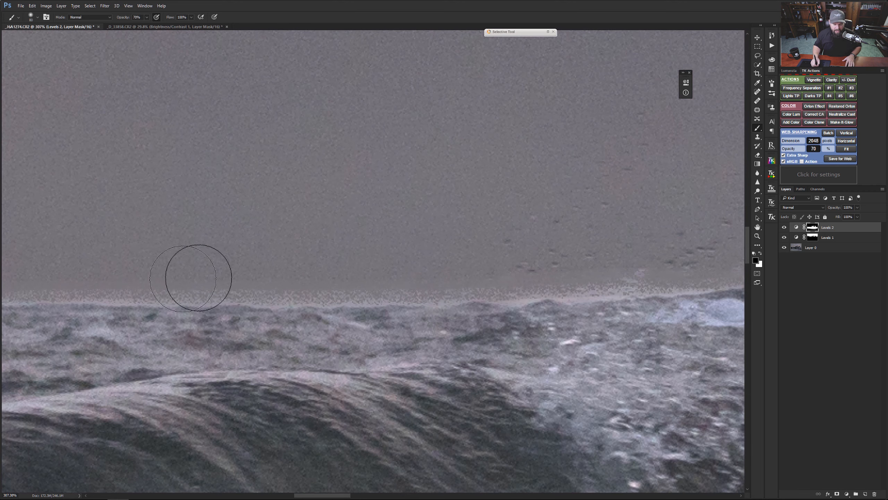
pyautogui.scroll(-6, 238, 297)
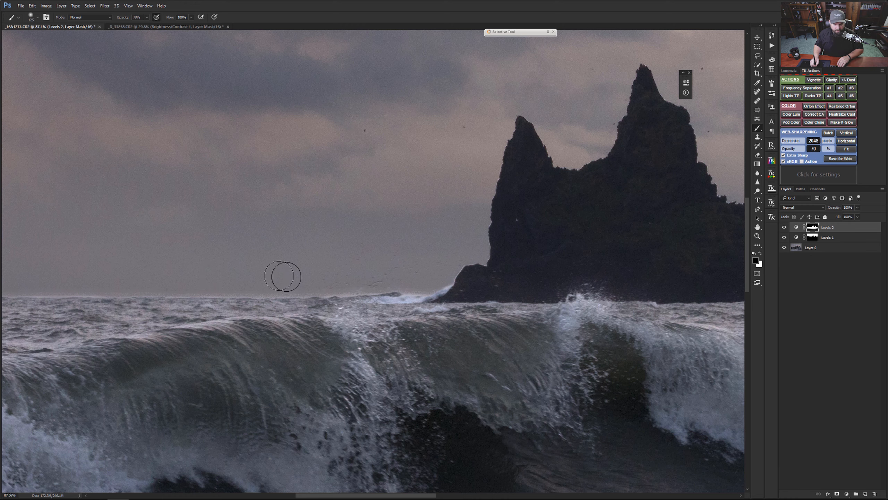
pyautogui.scroll(-3, 215, 308)
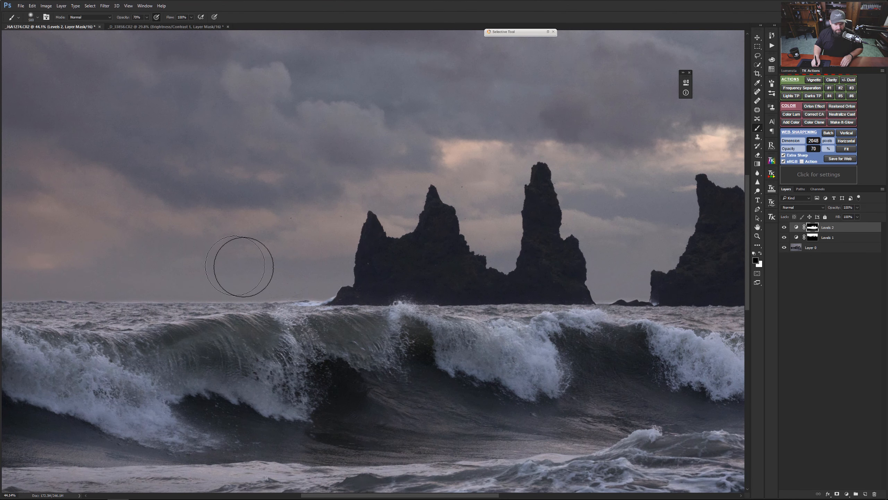
pyautogui.moveTo(140, 287); pyautogui.dragTo(342, 297)
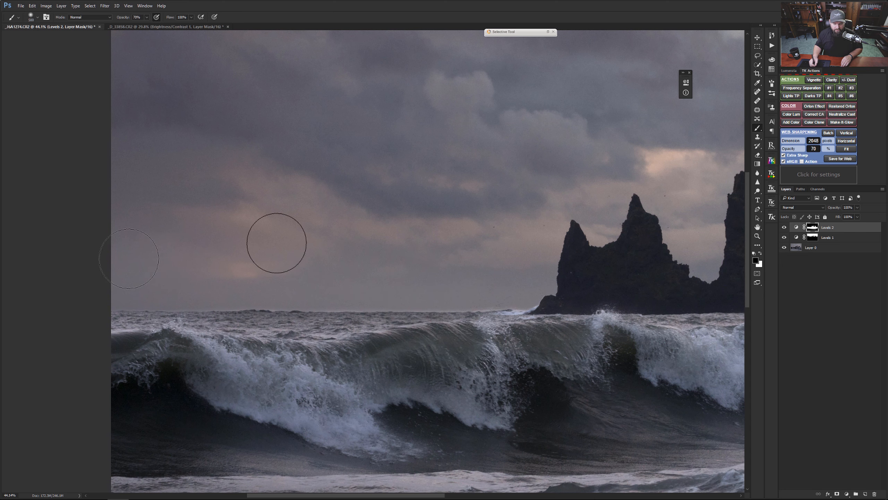
pyautogui.press('[')
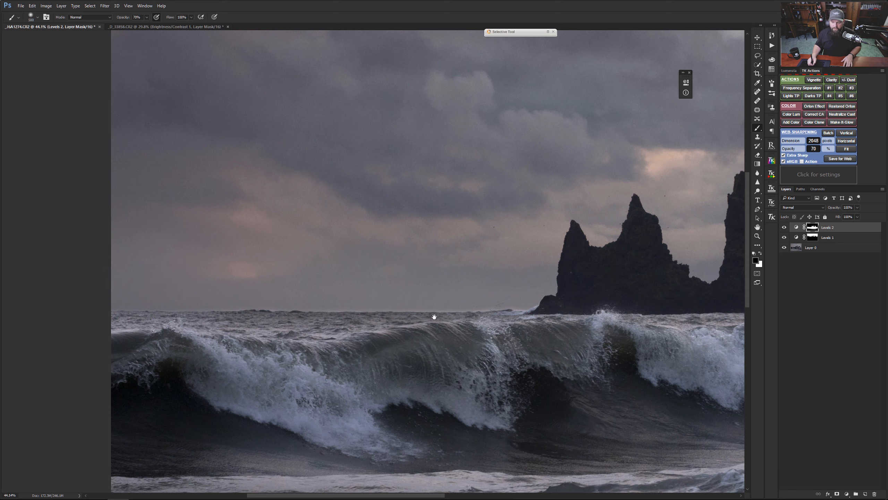
pyautogui.moveTo(434, 317); pyautogui.dragTo(85, 269)
pyautogui.moveTo(350, 338); pyautogui.dragTo(319, 338)
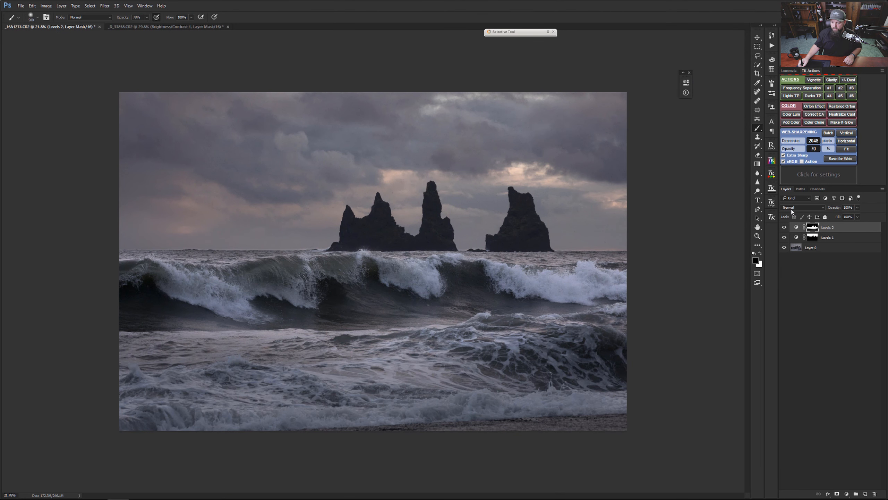
# Step: Lower the Levels 2 opacity to about 65% and compare the photo with the two Levels layers hidden and shown
pyautogui.moveTo(830, 208); pyautogui.dragTo(822, 208)
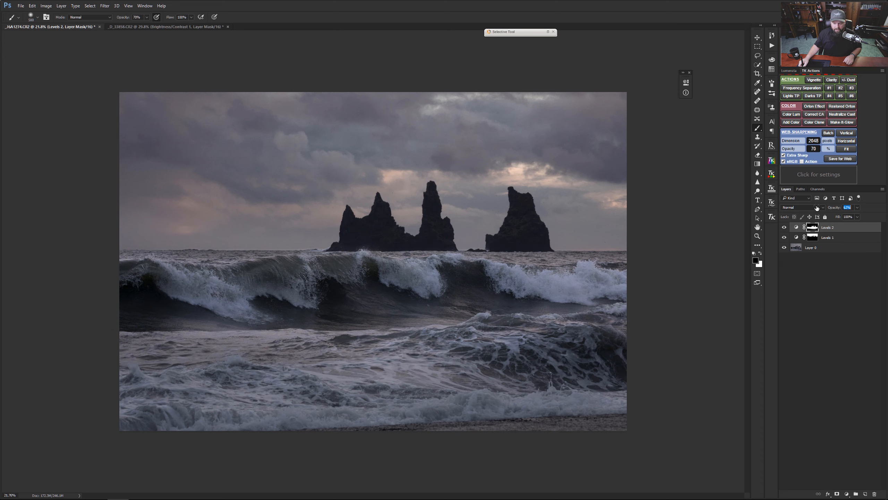
pyautogui.click(784, 227)
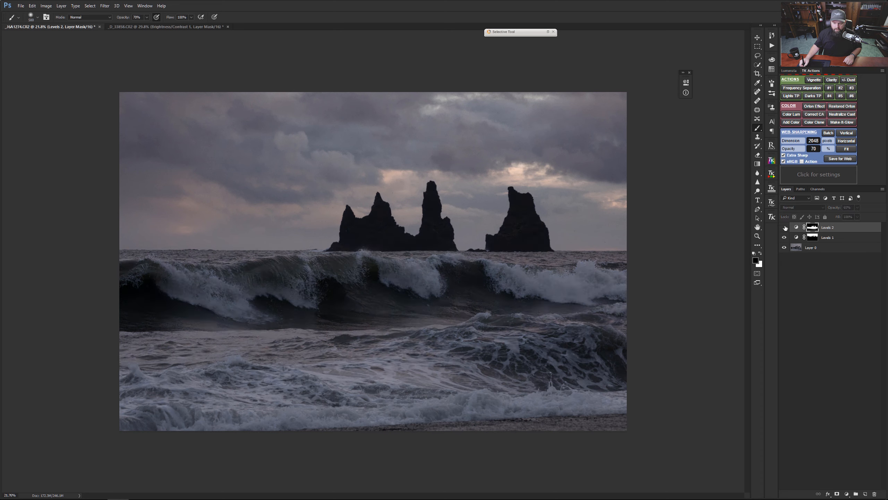
pyautogui.click(785, 227)
pyautogui.click(784, 227)
pyautogui.click(784, 227)
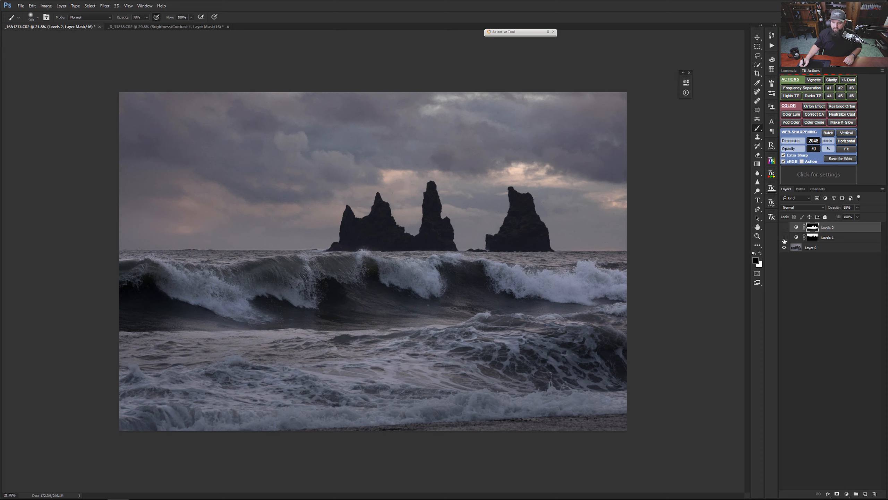
pyautogui.click(784, 239)
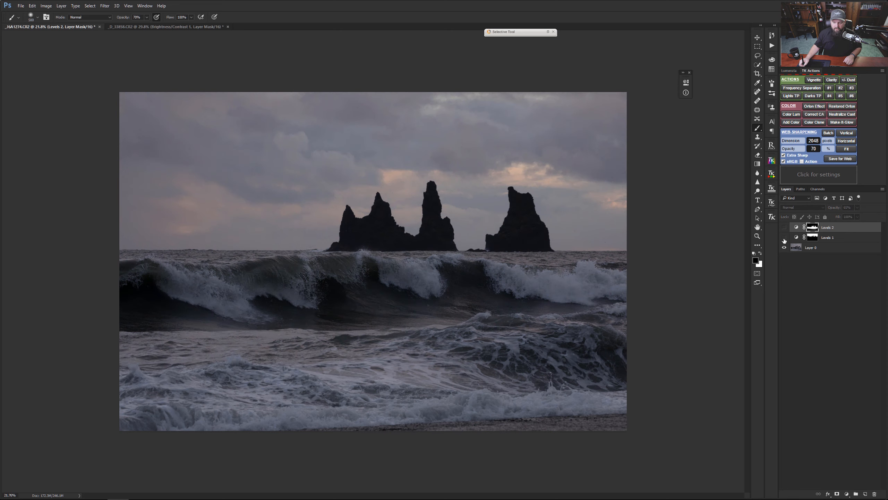
pyautogui.click(784, 238)
pyautogui.click(785, 228)
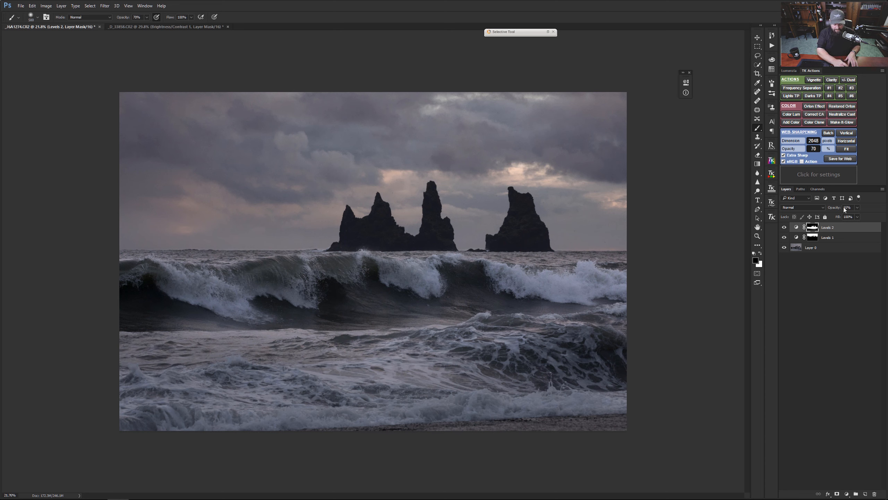
# Step: Stamp all visible layers into a new layer on top and switch to the Rectangular Marquee tool
pyautogui.hotkey('ctrl', 'shift', 'alt', 'e')
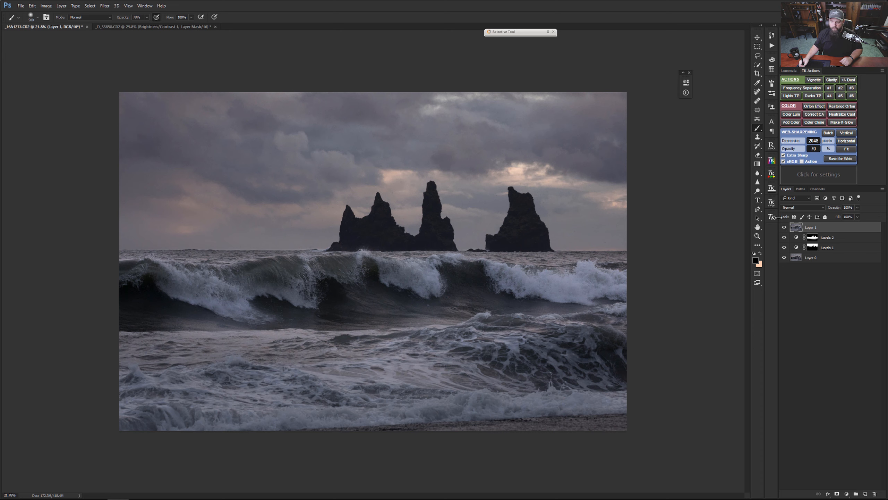
pyautogui.click(758, 47)
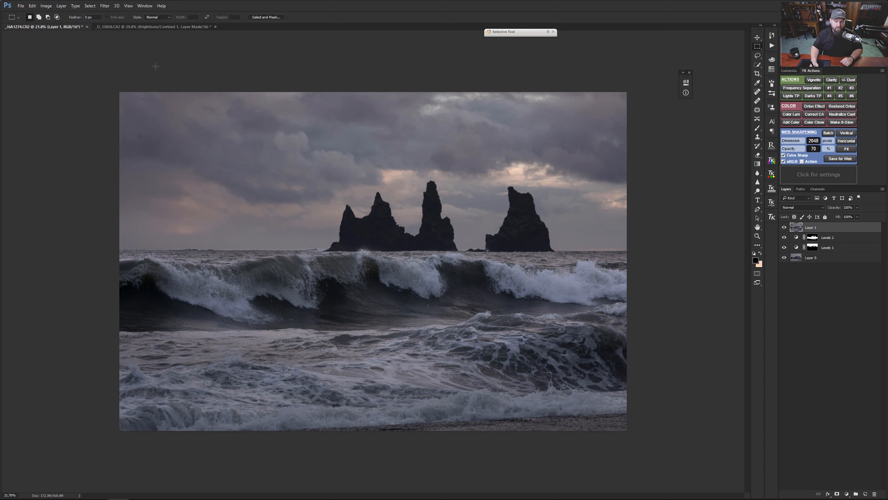
# Step: Select the full-width sky area of Layer 1 down to just above the horizon and switch to the Move tool
pyautogui.moveTo(107, 79); pyautogui.dragTo(700, 245)
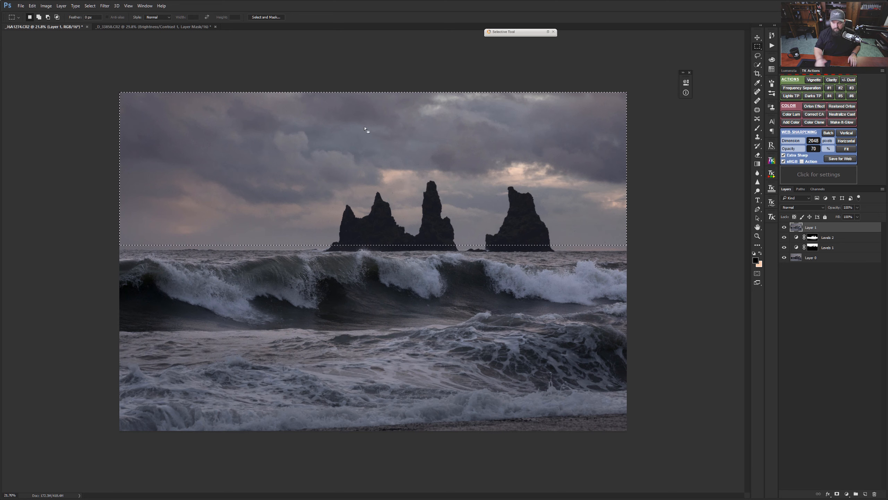
pyautogui.click(758, 37)
pyautogui.moveTo(397, 157); pyautogui.dragTo(394, 182)
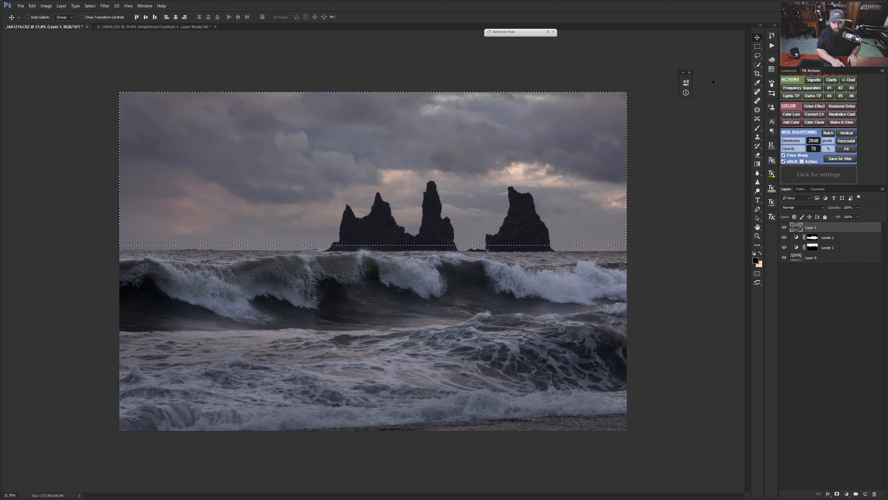
# Step: Warp the selected sky area to pull the sea stacks slightly upward, and compare Layer 1 hidden and shown
pyautogui.hotkey('ctrl', 't')
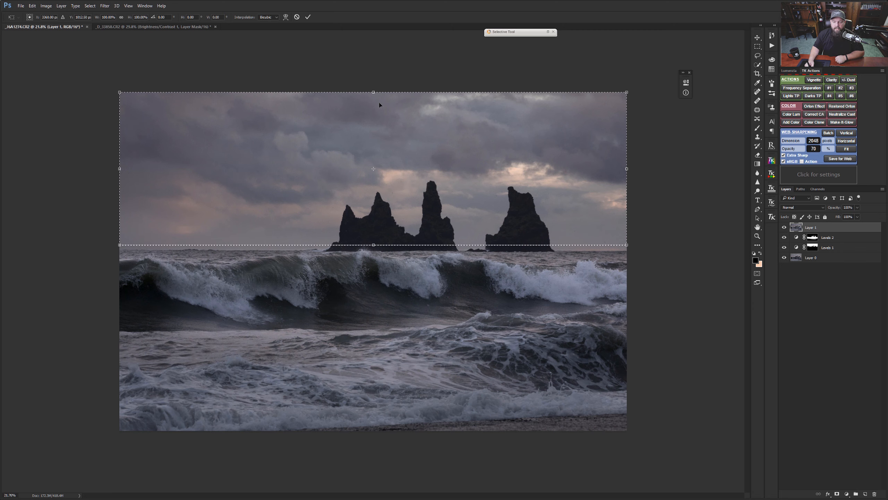
pyautogui.rightClick(375, 130)
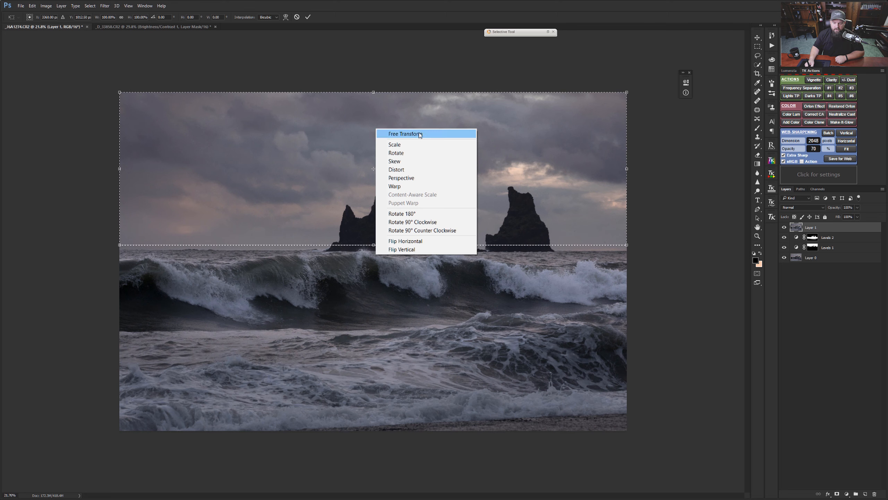
pyautogui.click(400, 185)
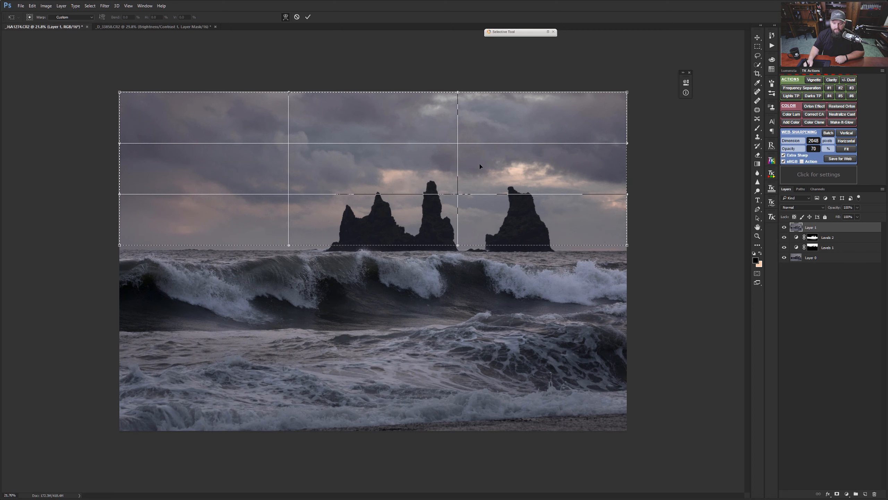
pyautogui.moveTo(446, 188)
pyautogui.mouseDown()
pyautogui.moveTo(444, 159)
pyautogui.moveTo(448, 167)
pyautogui.moveTo(421, 176)
pyautogui.moveTo(445, 185)
pyautogui.mouseUp()
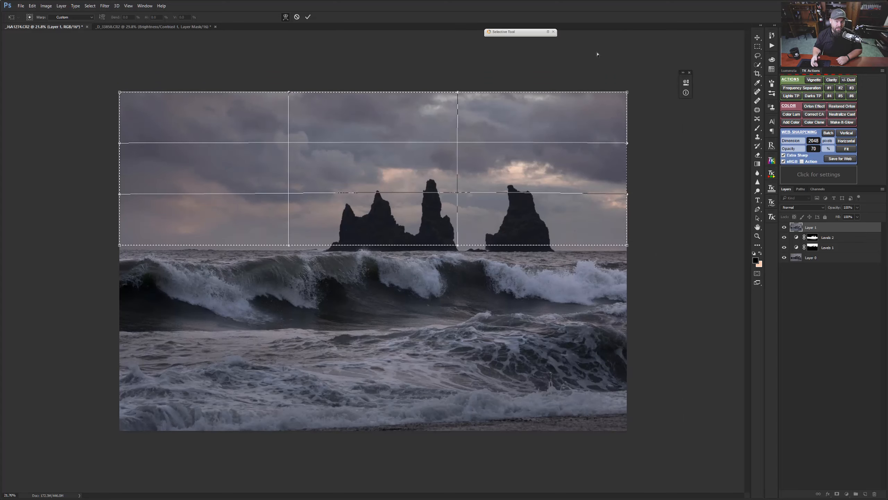
pyautogui.press('Return')
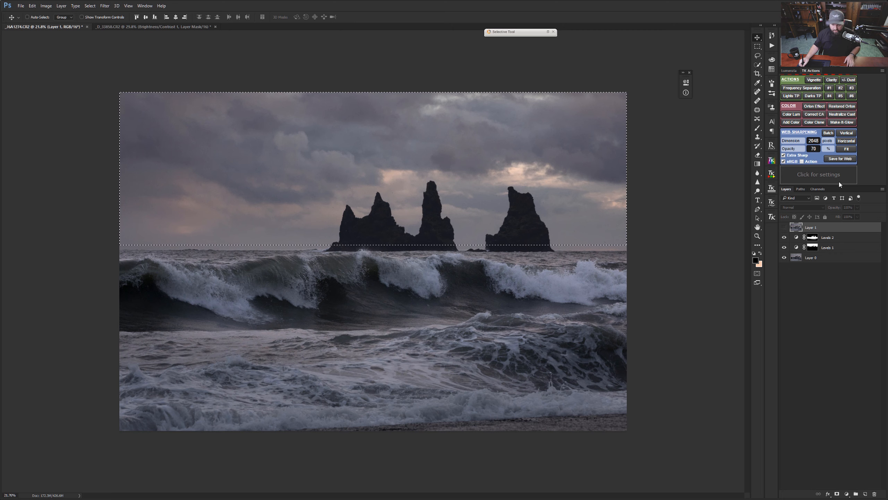
pyautogui.click(785, 227)
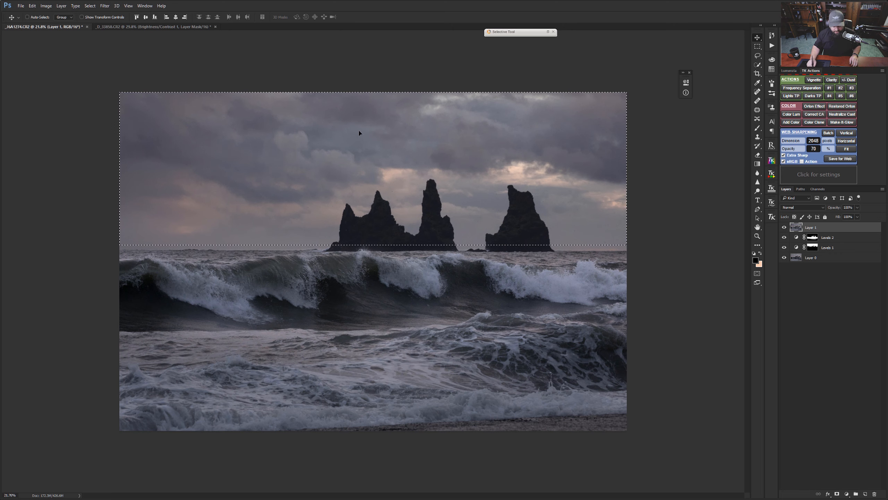
# Step: Stretch the selected sky area upward to about 113.5% height with Free Transform, and compare Layer 1 hidden and shown
pyautogui.hotkey('ctrl', 't')
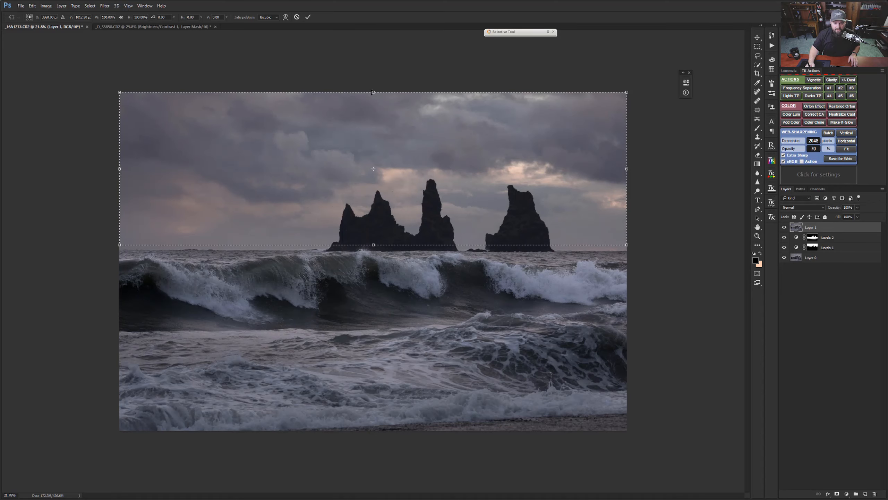
pyautogui.moveTo(372, 92); pyautogui.dragTo(373, 68)
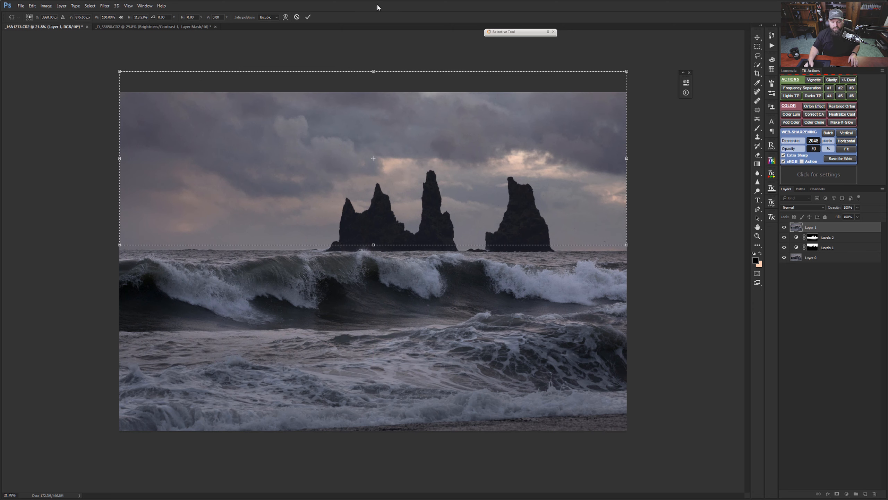
pyautogui.press('Return')
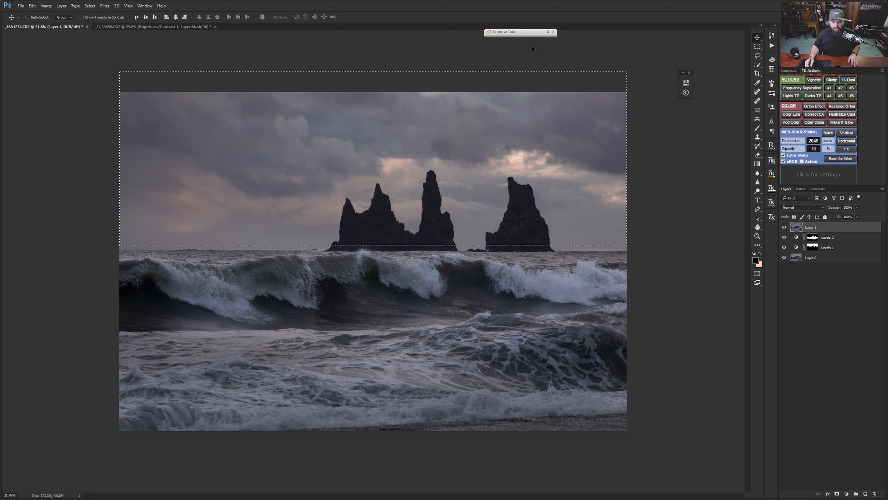
pyautogui.click(784, 228)
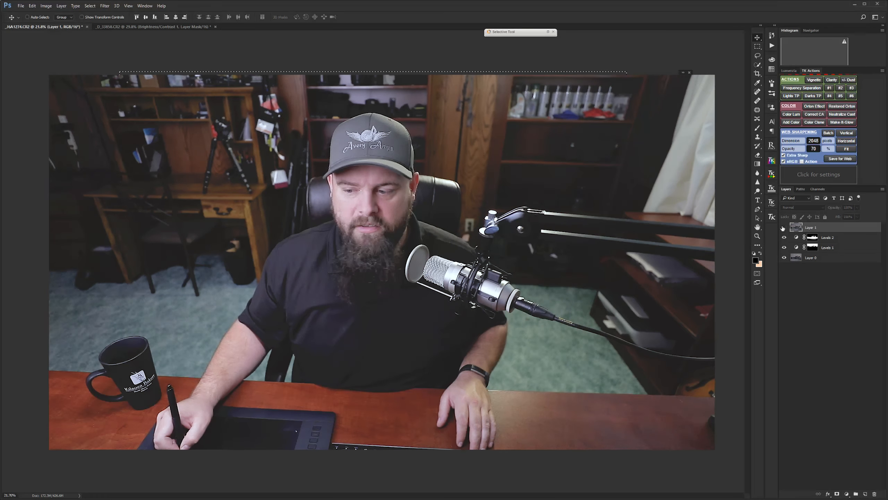
pyautogui.click(784, 228)
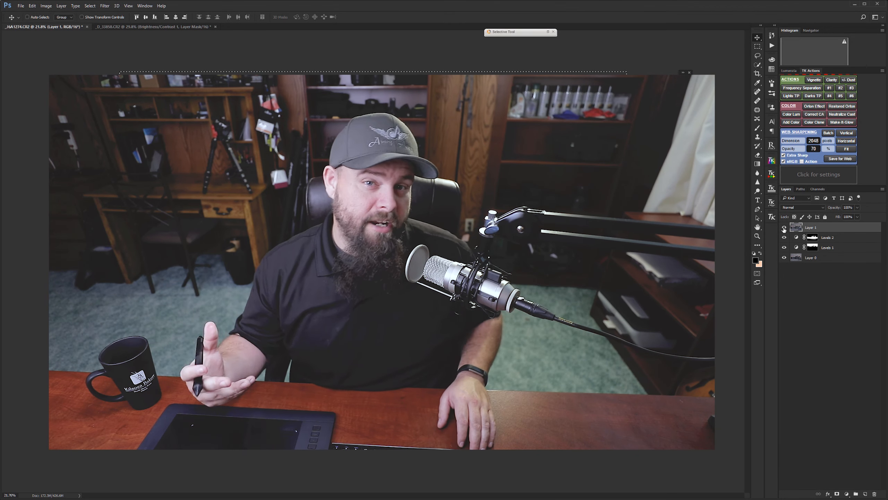